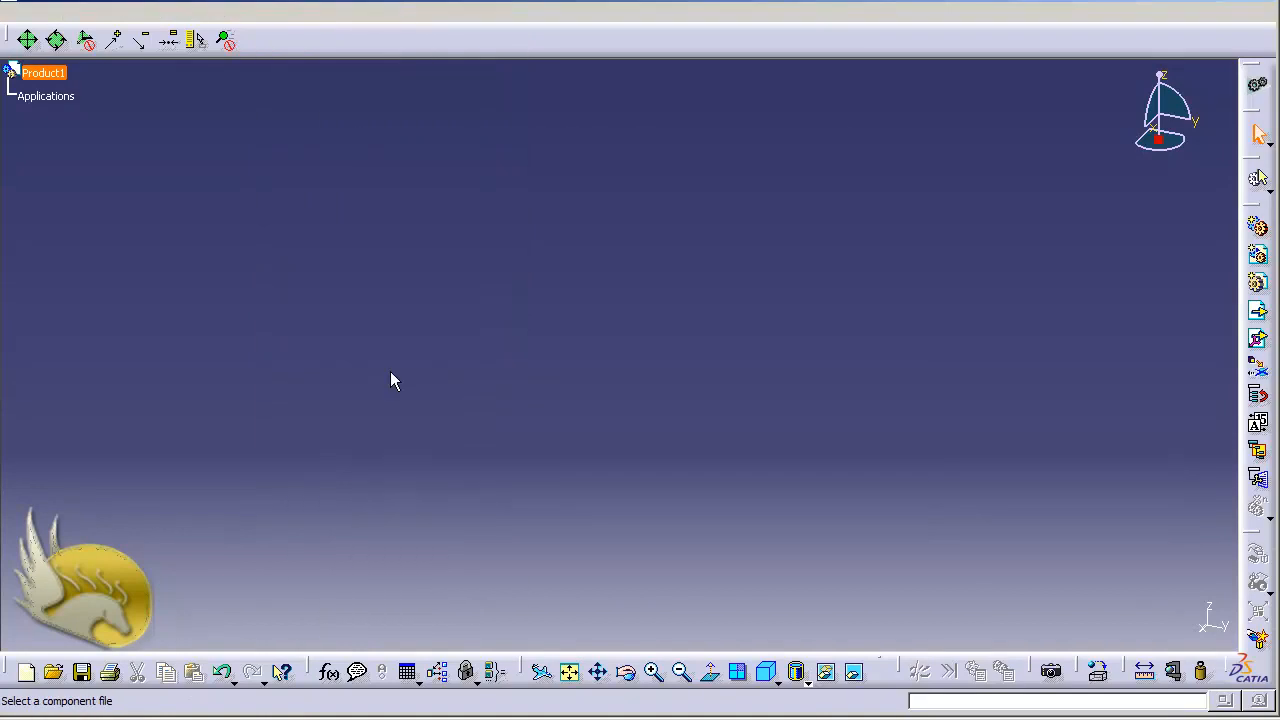
# Insert Helix.CATPart, Part1.CATPart and Part2.CATPart from the Assembly with Formula folder into Product1
pyautogui.moveTo(497, 335); pyautogui.dragTo(535, 212)
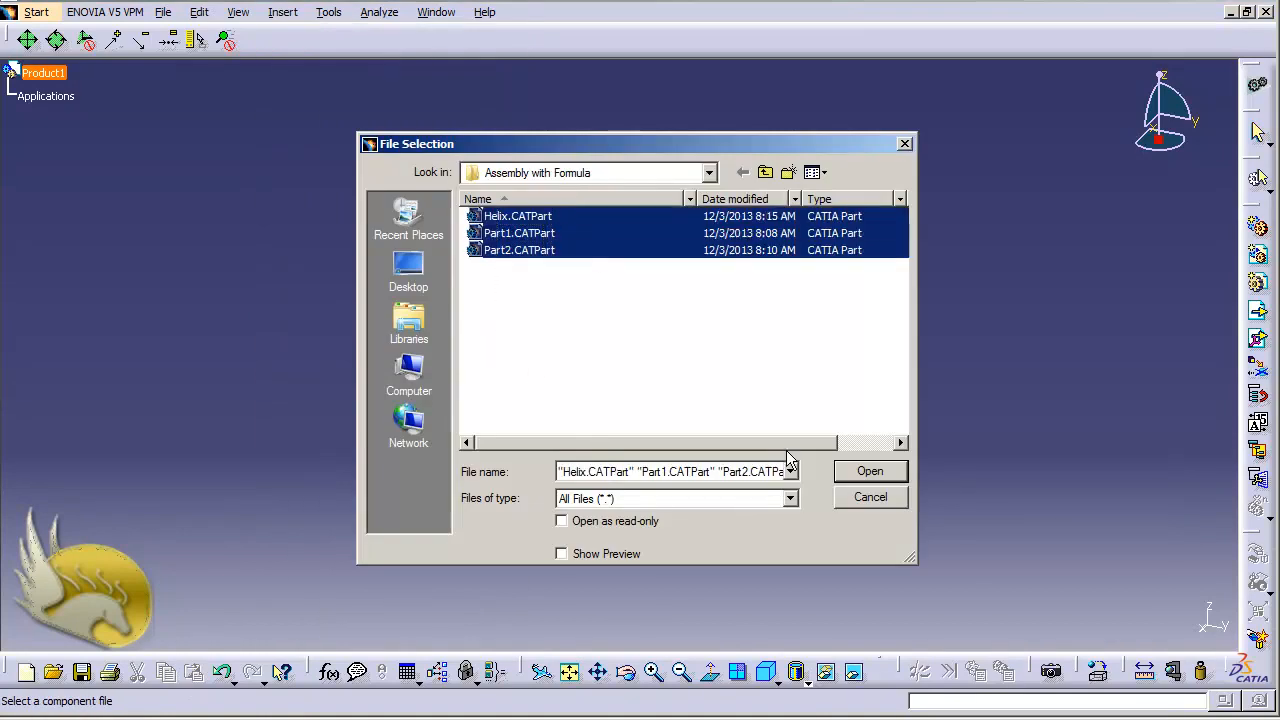
pyautogui.click(848, 472)
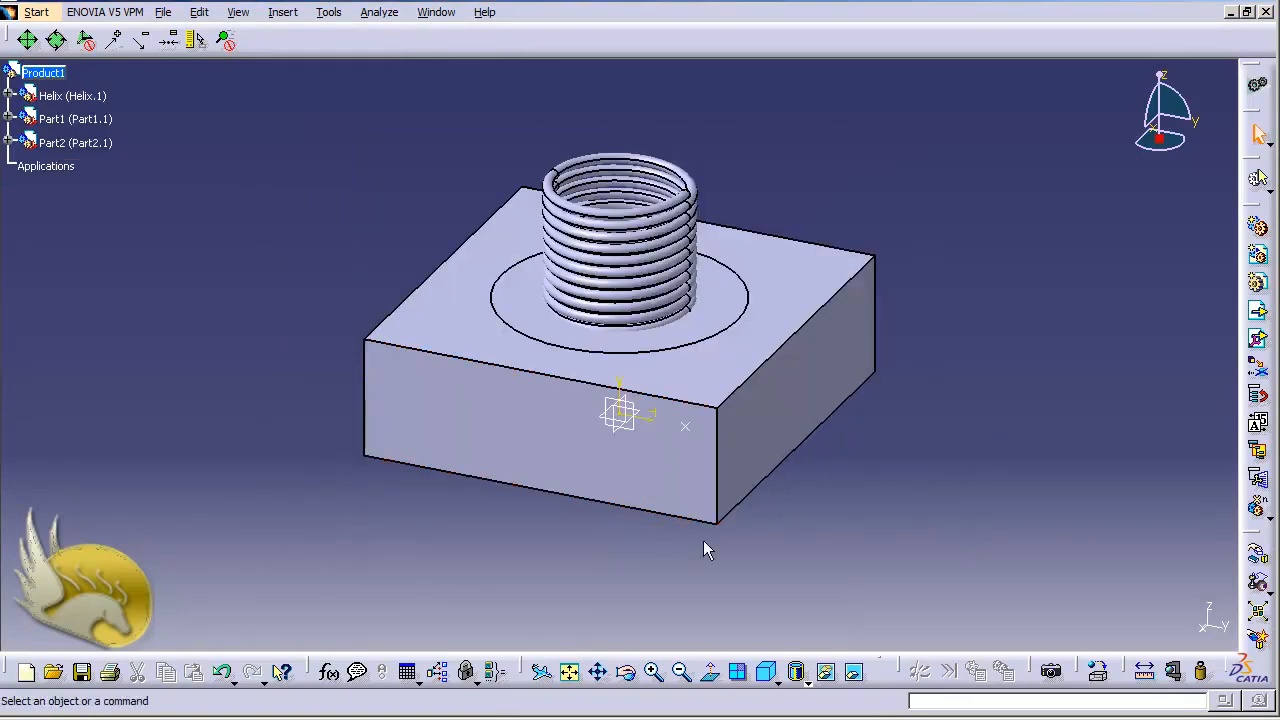
# Move the helix spring along the Y axis until it sits beside the block, and raise it along the Z axis
pyautogui.scroll(2, 621, 552)
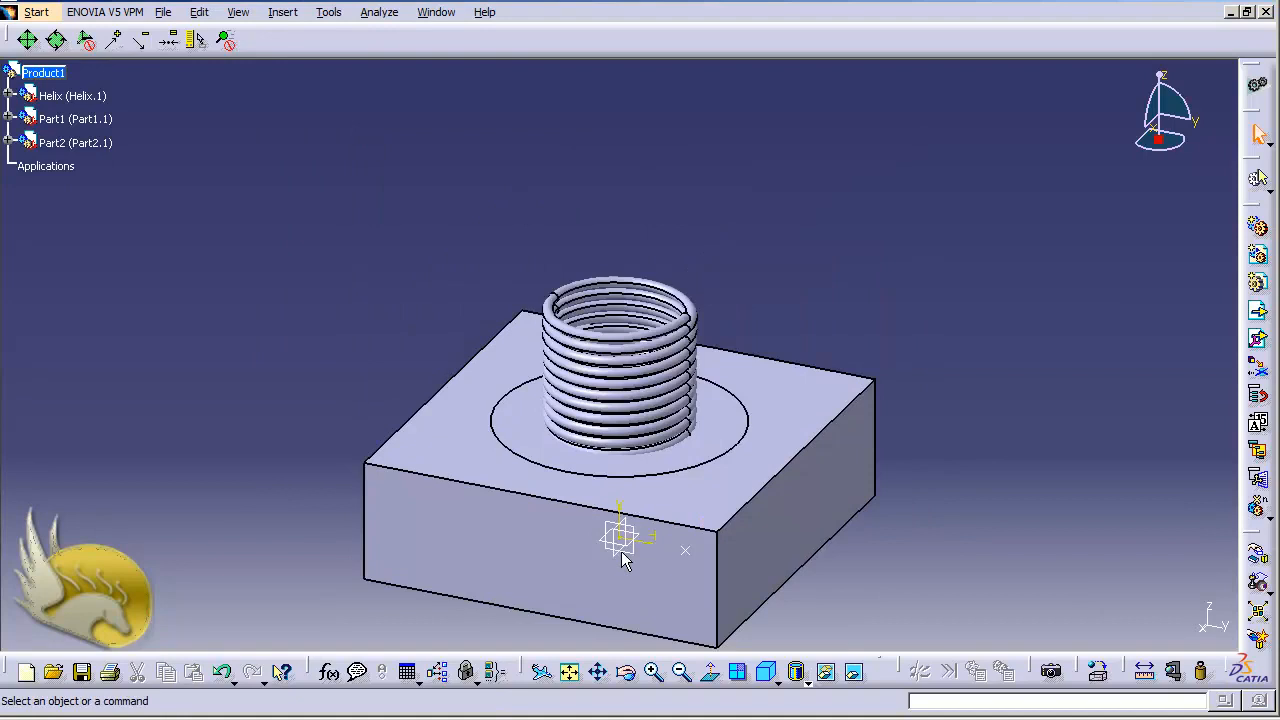
pyautogui.click(198, 13)
pyautogui.moveTo(316, 248)
pyautogui.click(449, 247)
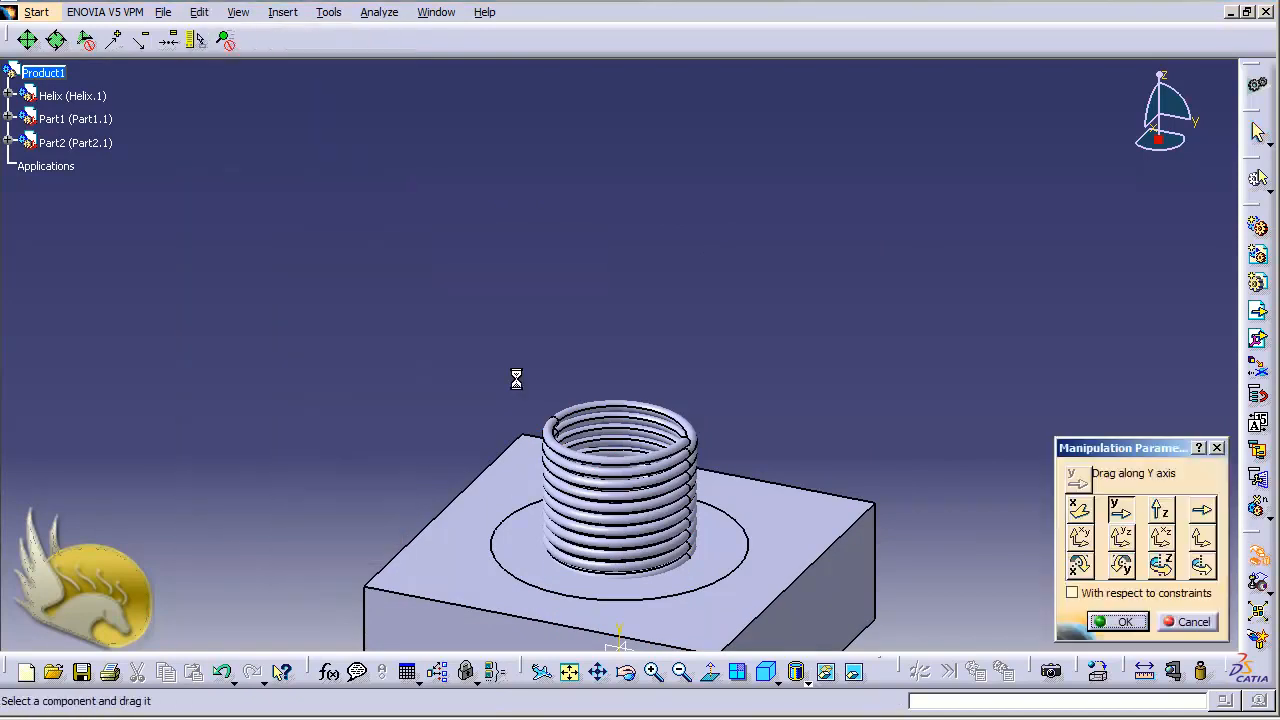
pyautogui.moveTo(628, 468); pyautogui.dragTo(952, 500)
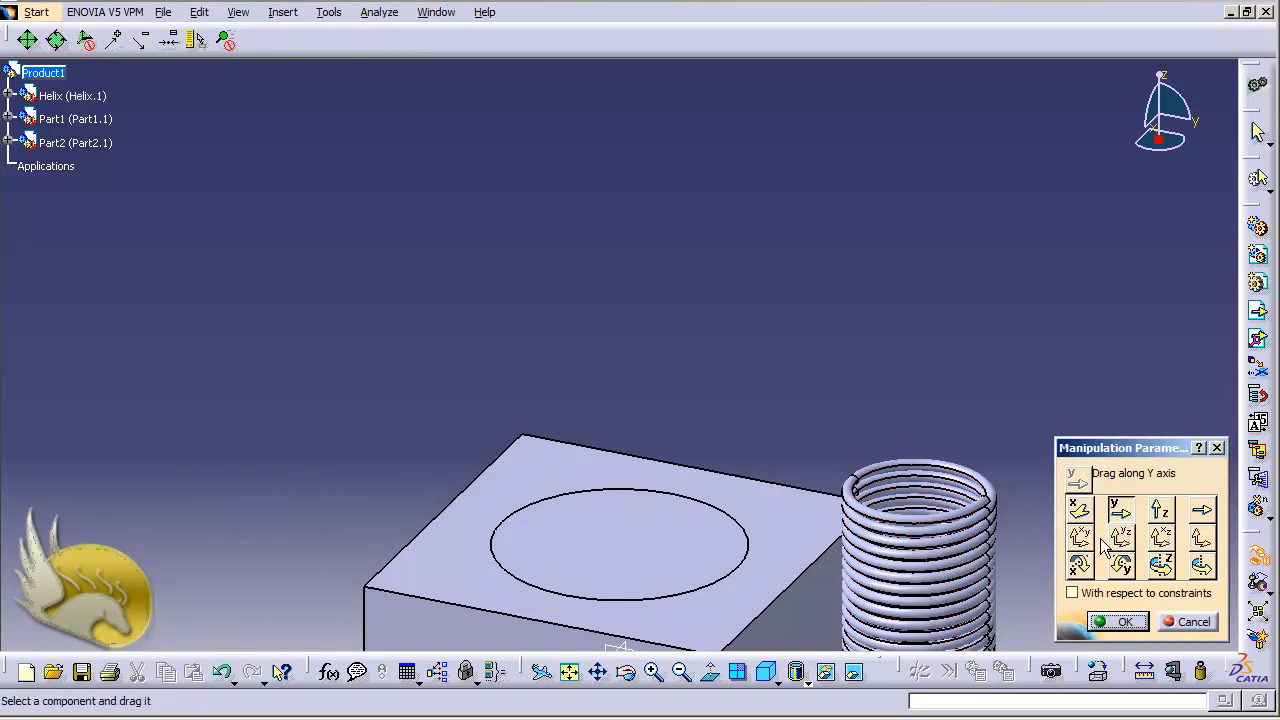
pyautogui.click(1159, 512)
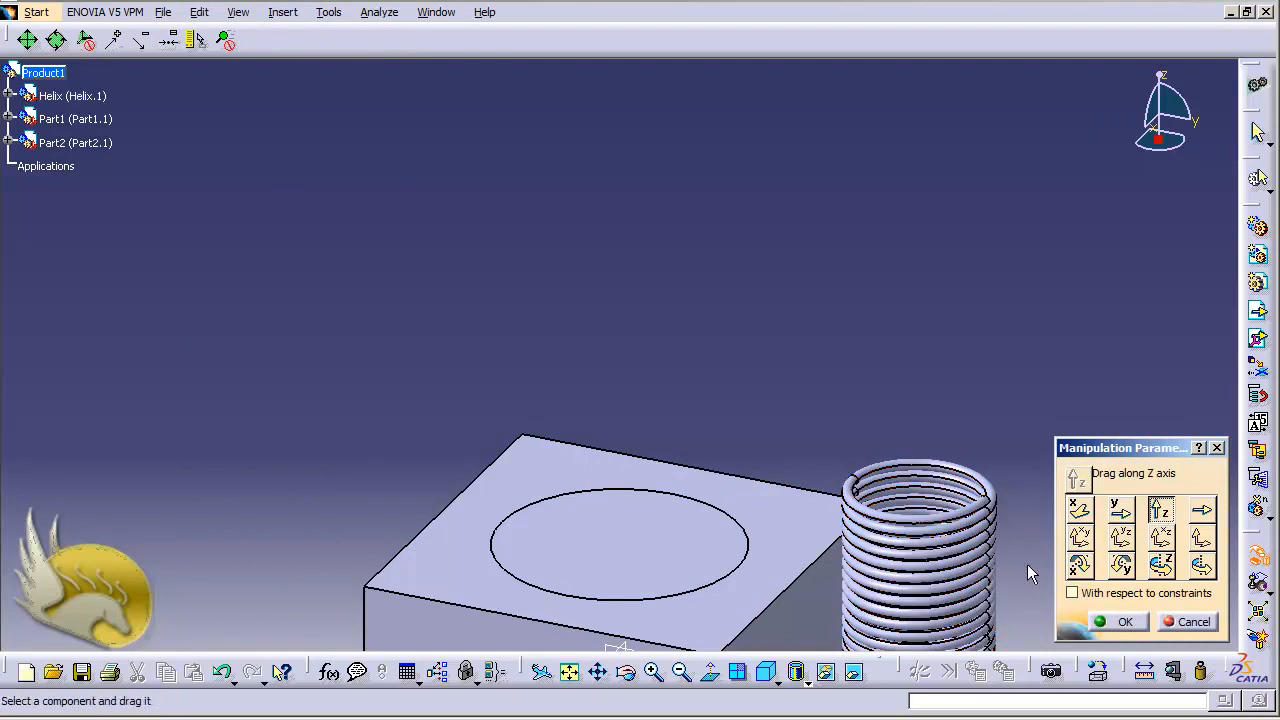
pyautogui.moveTo(957, 529); pyautogui.dragTo(943, 351)
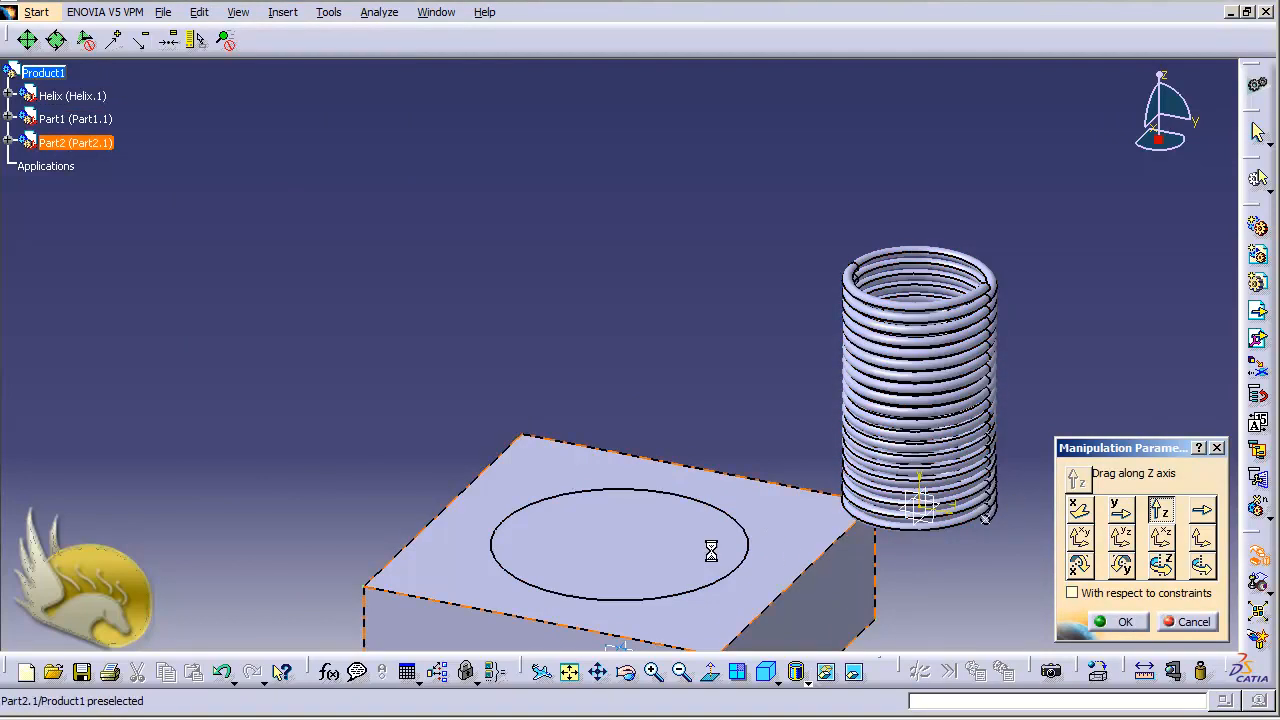
# Raise the Part2 block along the Z axis well above Part1 so the pocket is uncovered, and finish the manipulation
pyautogui.moveTo(670, 553); pyautogui.dragTo(580, 163)
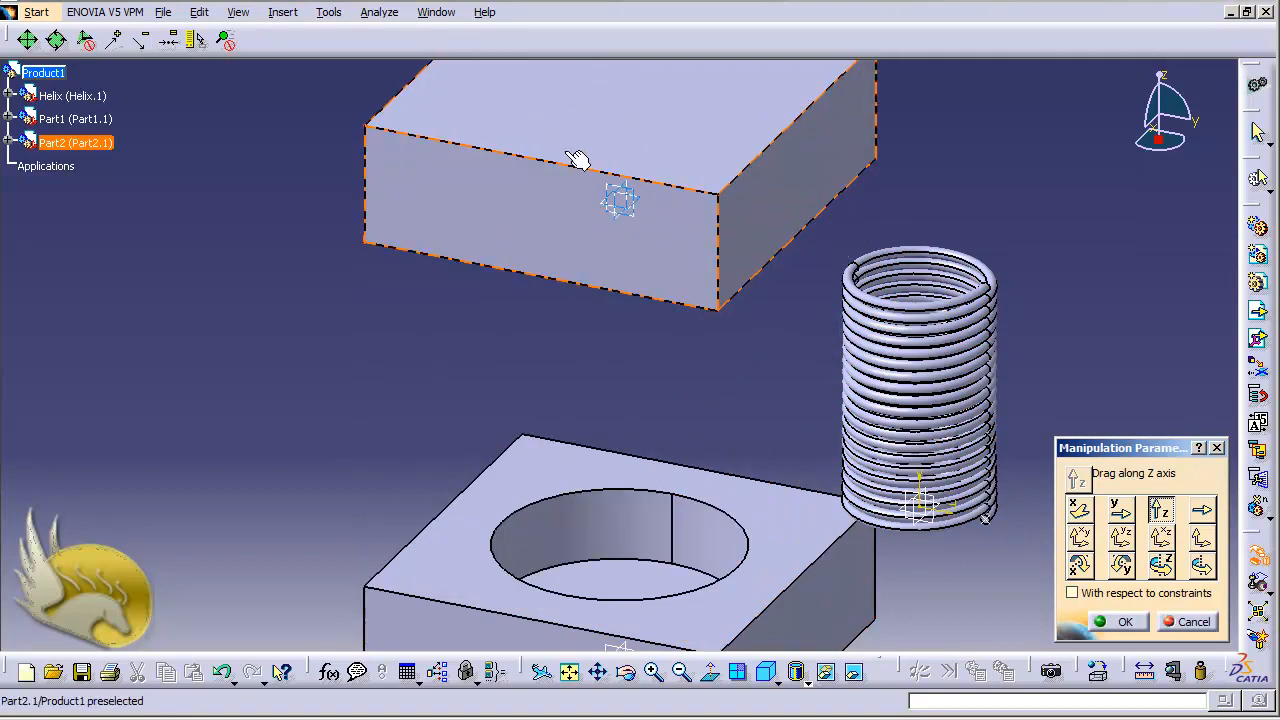
pyautogui.moveTo(560, 240); pyautogui.dragTo(540, 100)
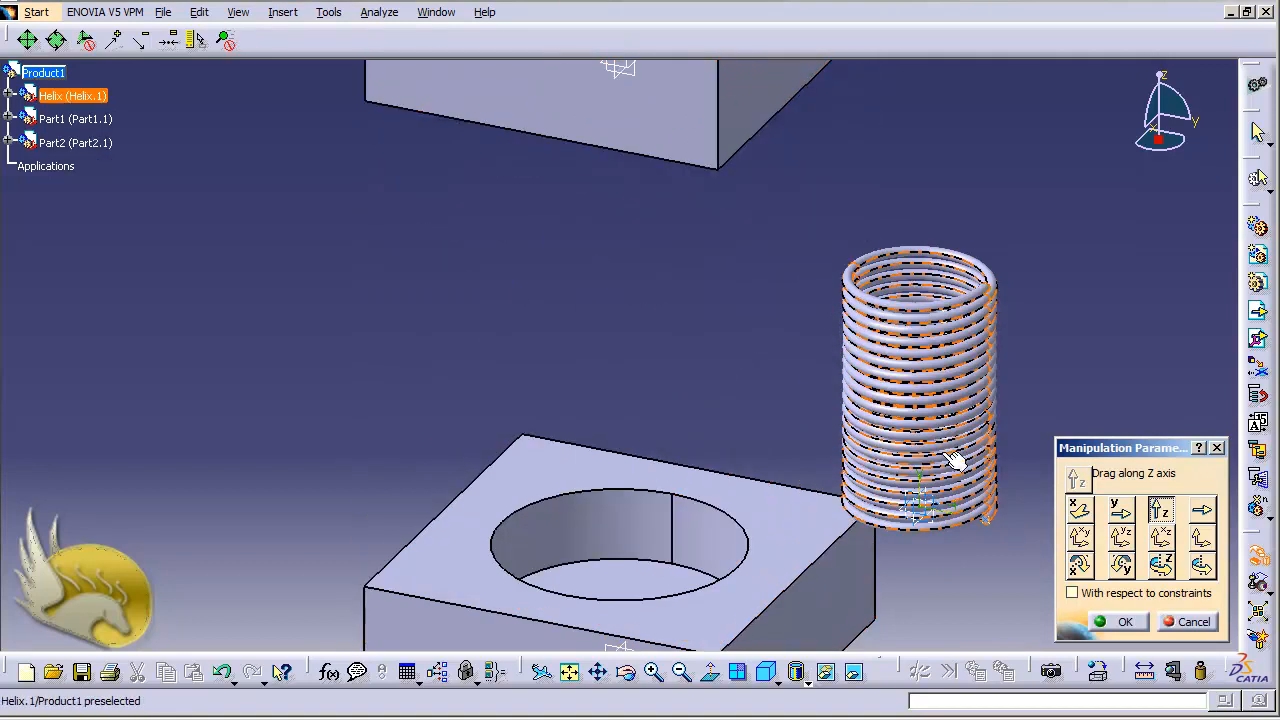
pyautogui.click(1115, 621)
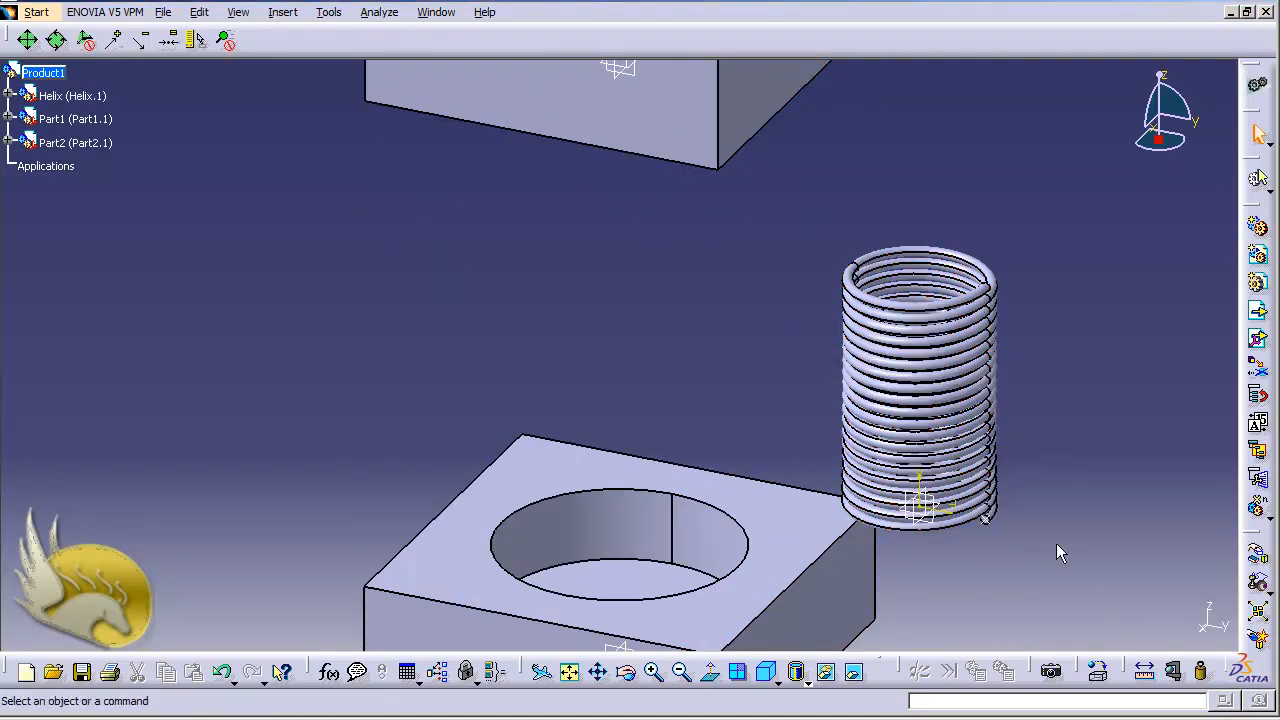
# Examine the lower end of the spring closely, including its sketch axes and circular profile
pyautogui.hotkey('ctrl', 'Left')
pyautogui.hotkey('ctrl', 'Left')
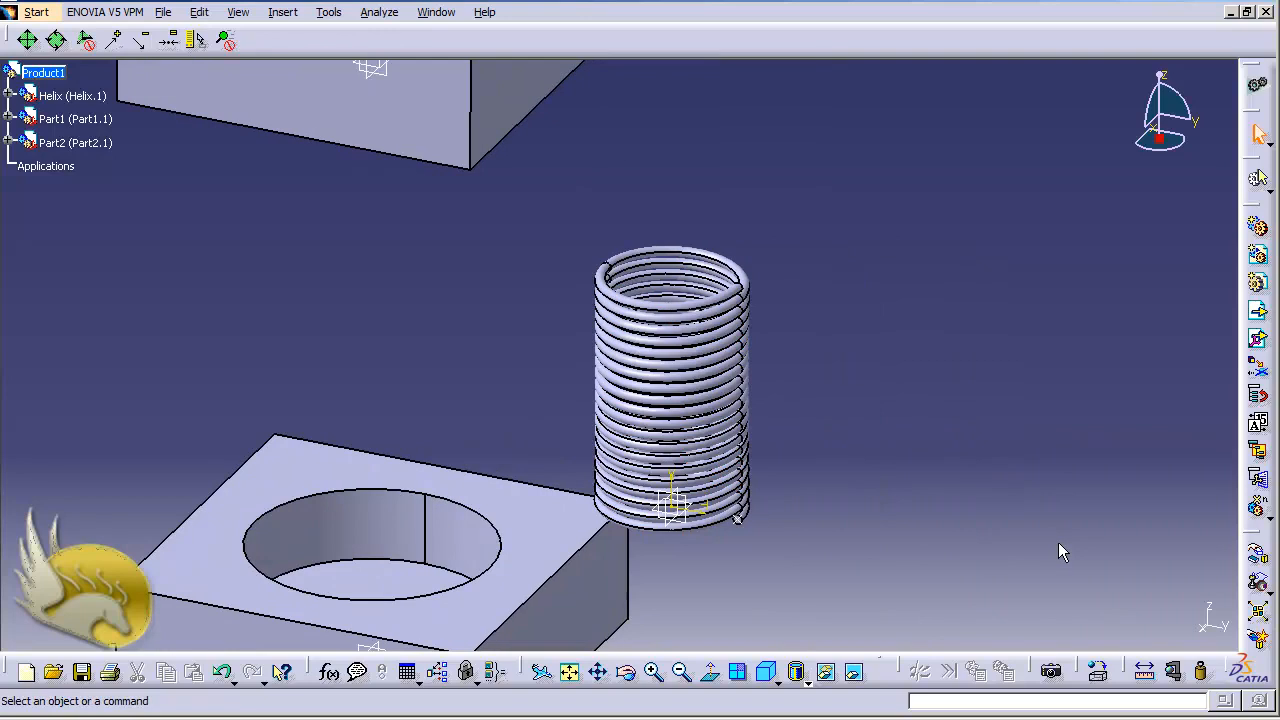
pyautogui.hotkey('ctrl', 'pageup')
pyautogui.hotkey('ctrl', 'pageup')
pyautogui.hotkey('ctrl', 'pageup')
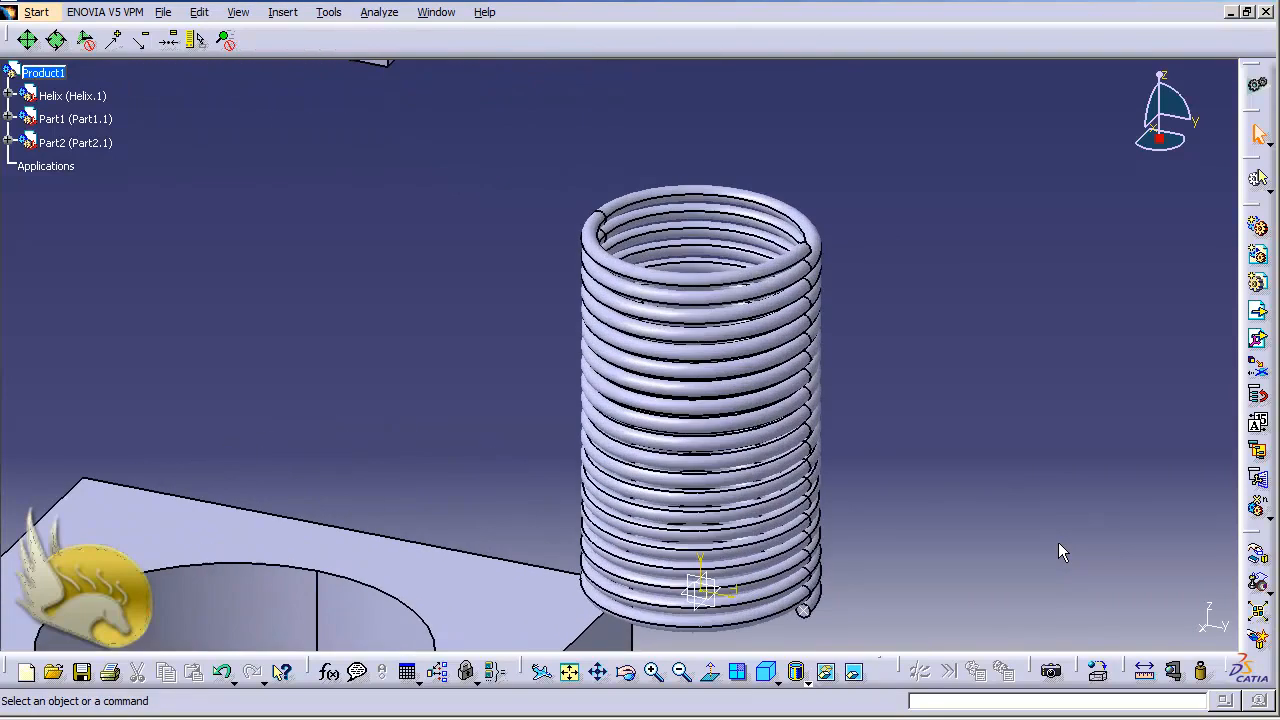
pyautogui.hotkey('ctrl', 'pageup')
pyautogui.hotkey('ctrl', 'Up')
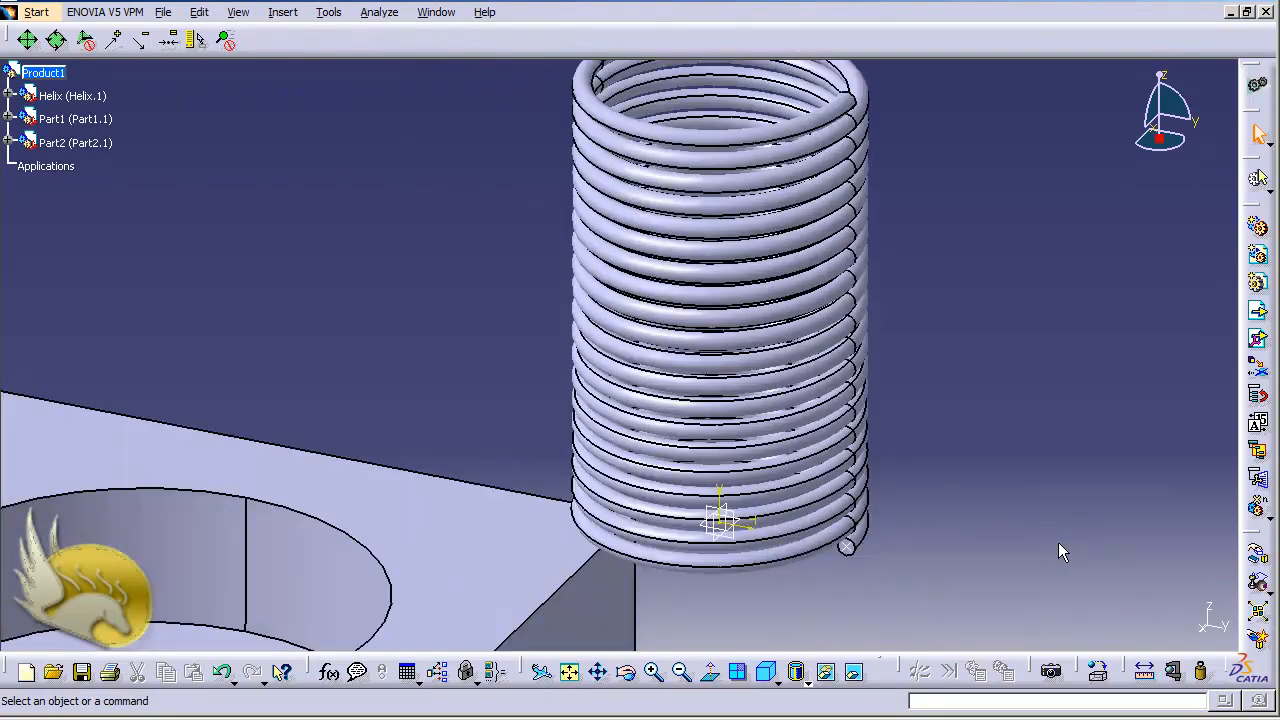
pyautogui.hotkey('ctrl', 'pageup')
pyautogui.hotkey('ctrl', 'pageup')
pyautogui.hotkey('ctrl', 'pageup')
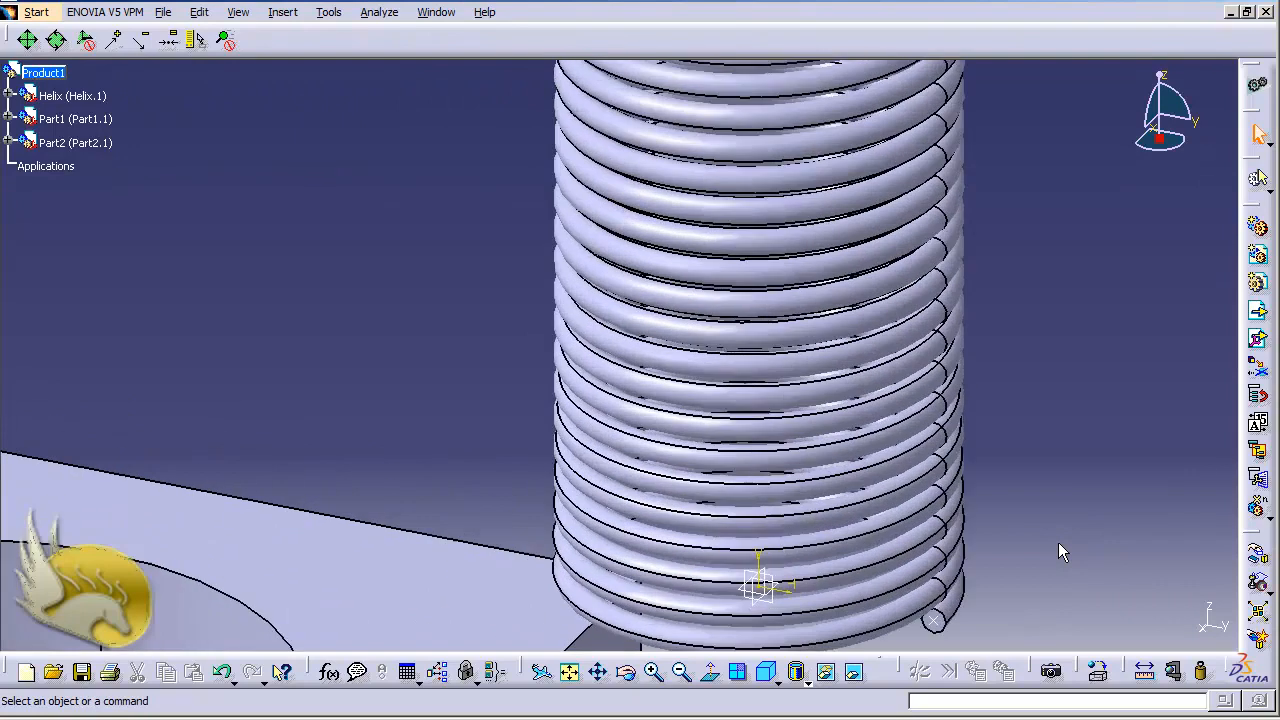
pyautogui.hotkey('ctrl', 'Up')
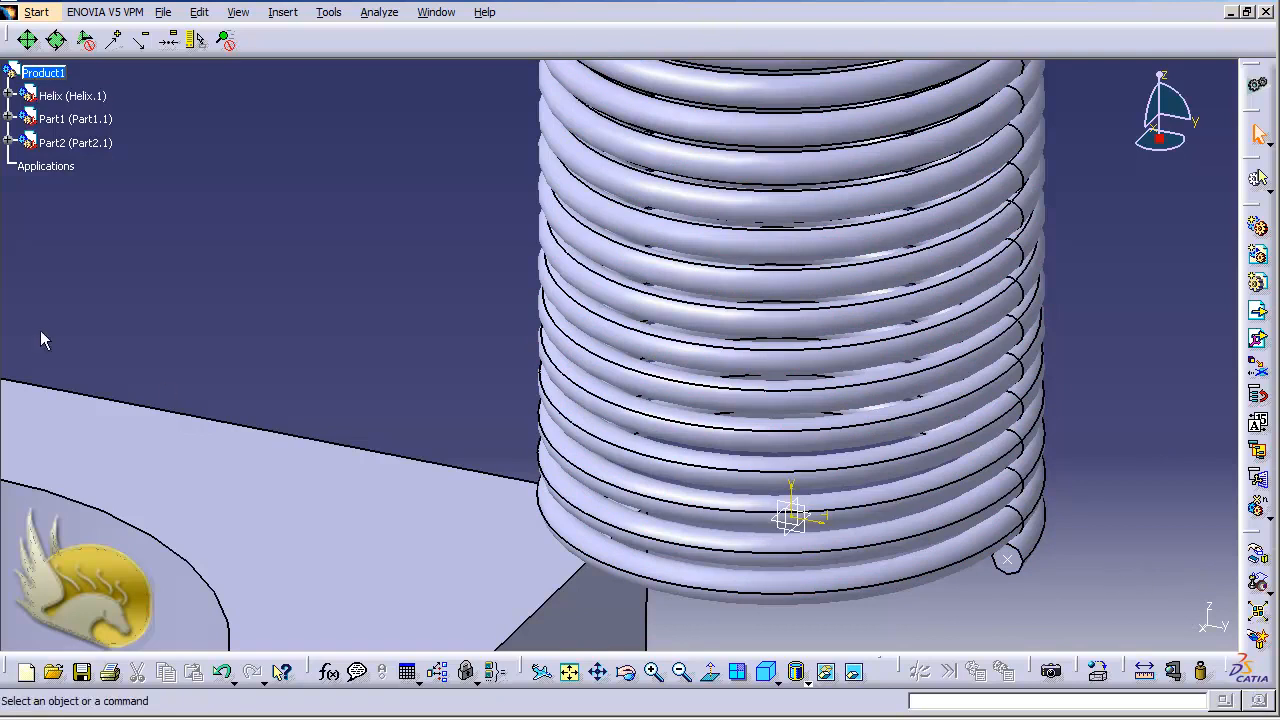
# Expand the Helix part down to its PartBody features and highlight Sketch.1 to examine its axes and centre point on the spring
pyautogui.click(9, 95)
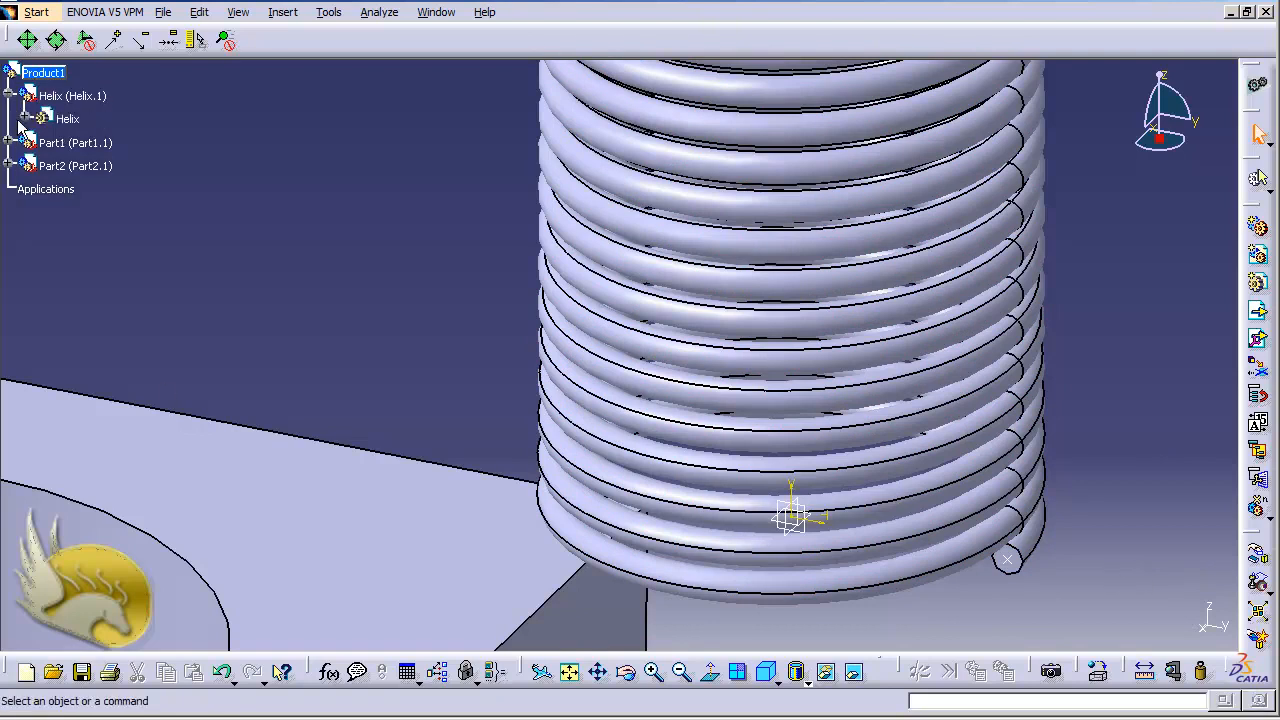
pyautogui.click(41, 212)
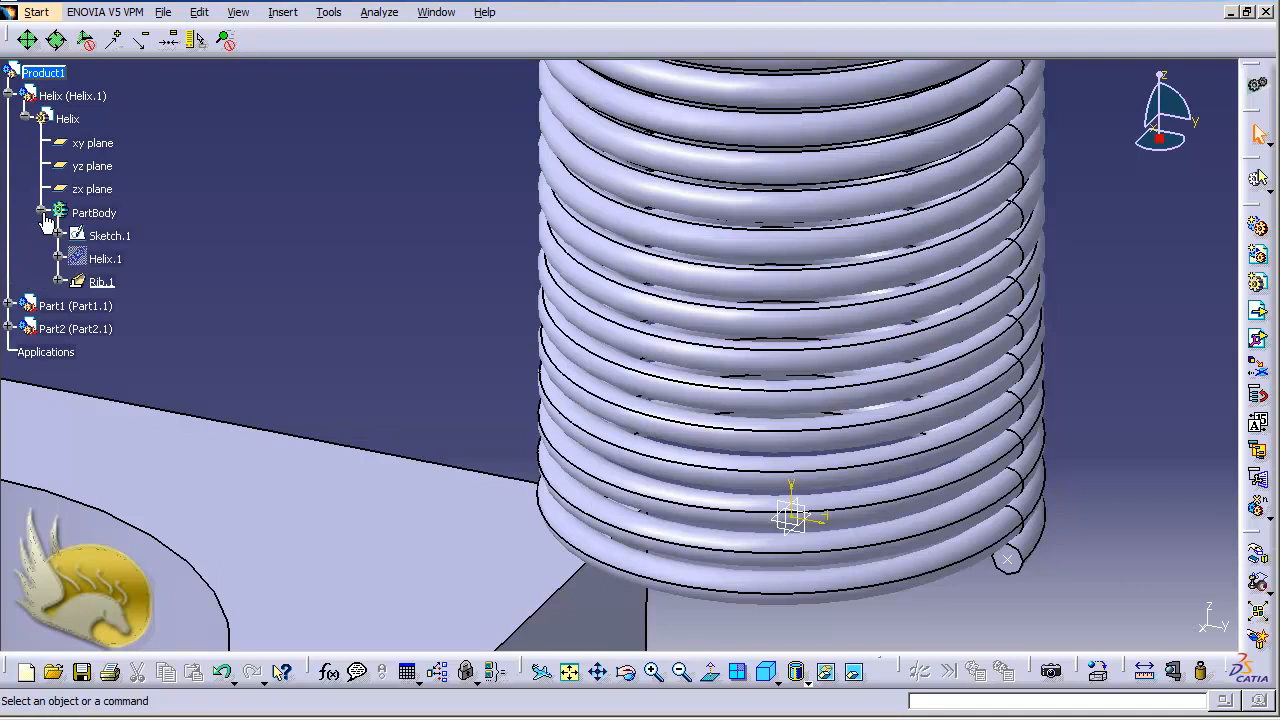
pyautogui.click(118, 238)
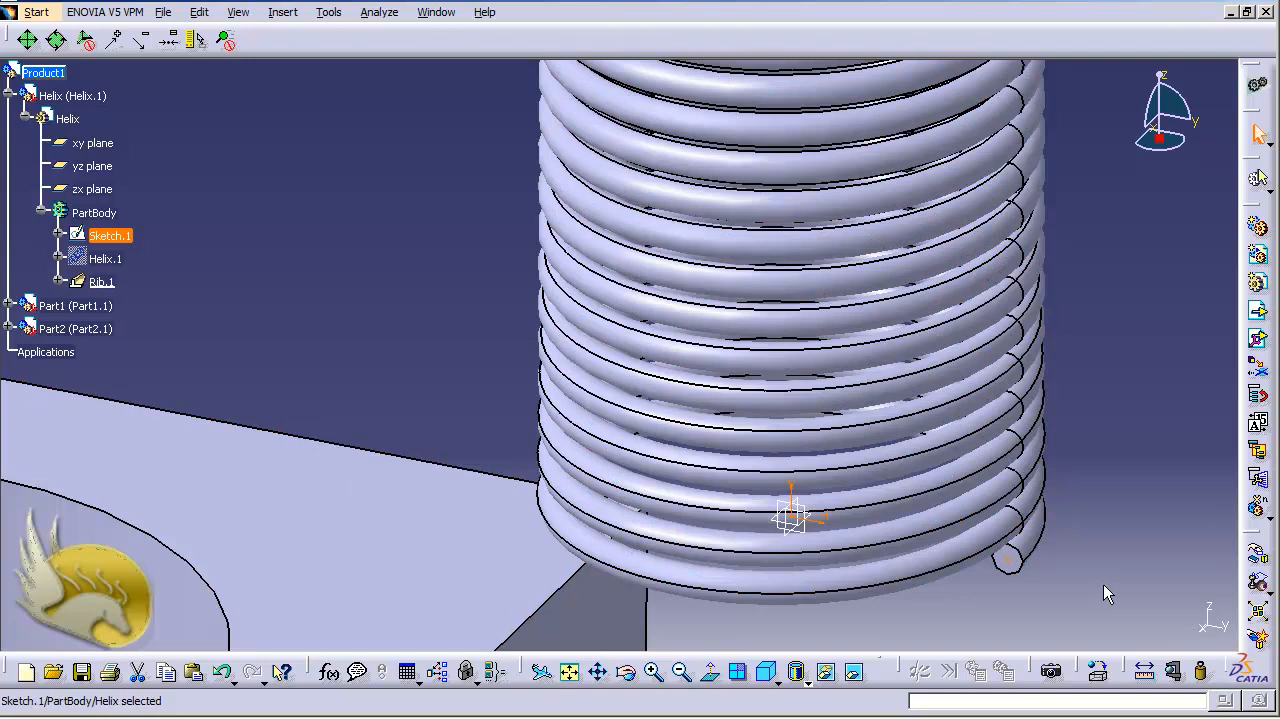
pyautogui.click(812, 530)
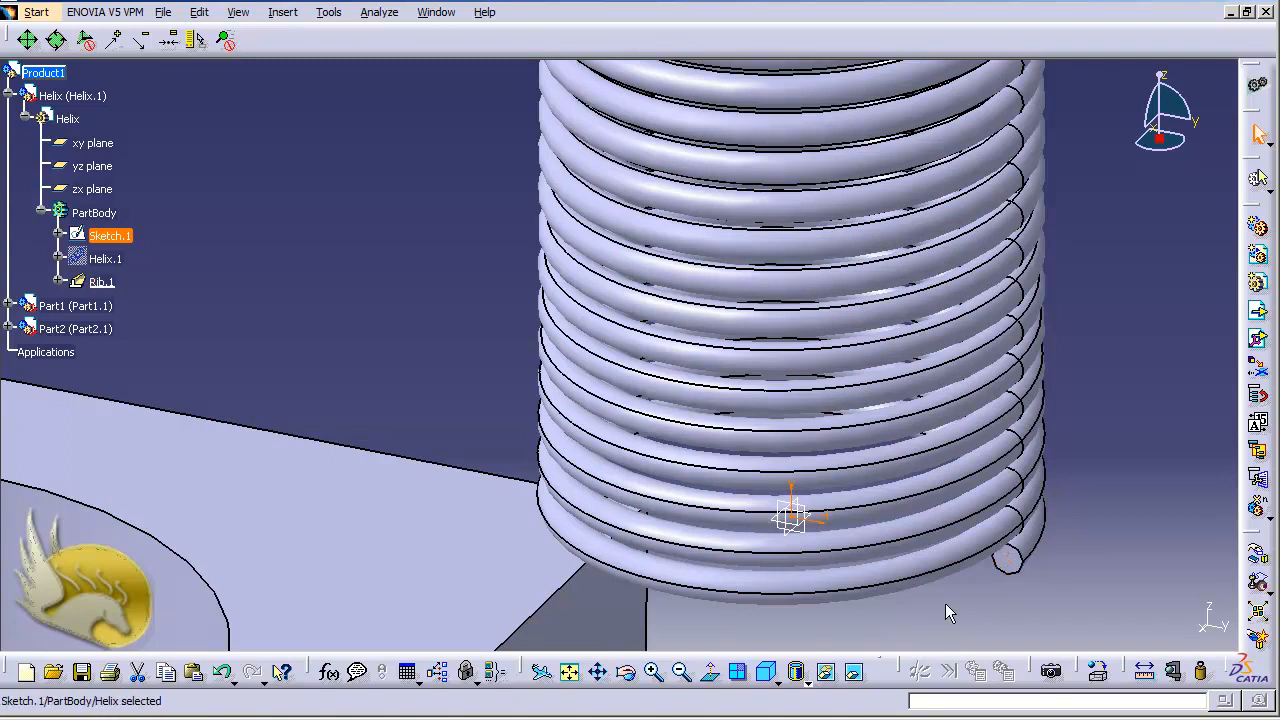
pyautogui.click(950, 541)
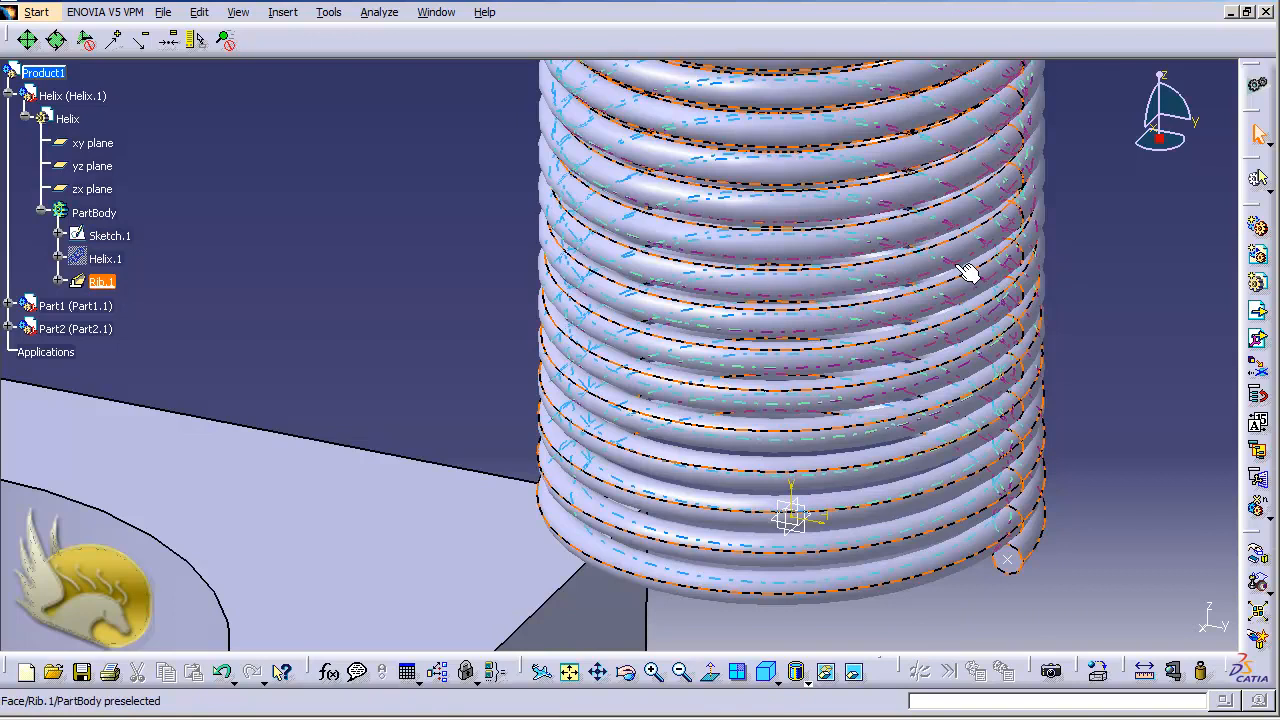
pyautogui.click(222, 322)
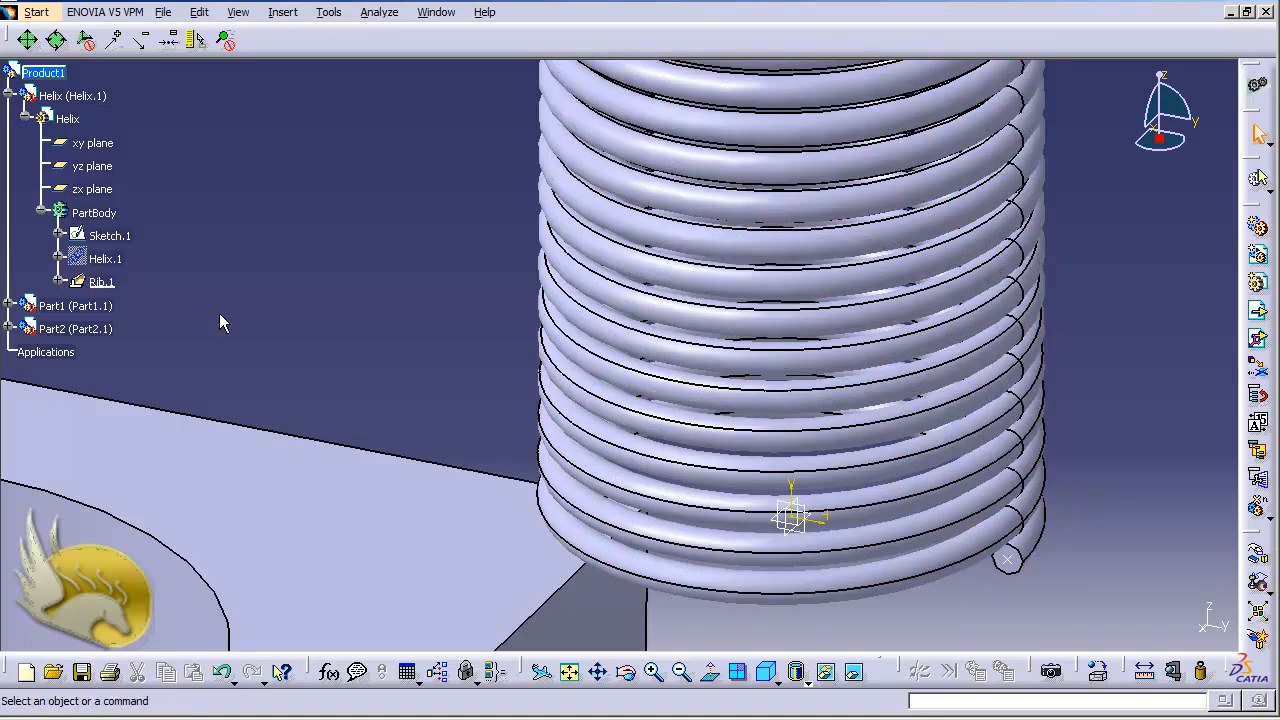
pyautogui.rightClick(116, 241)
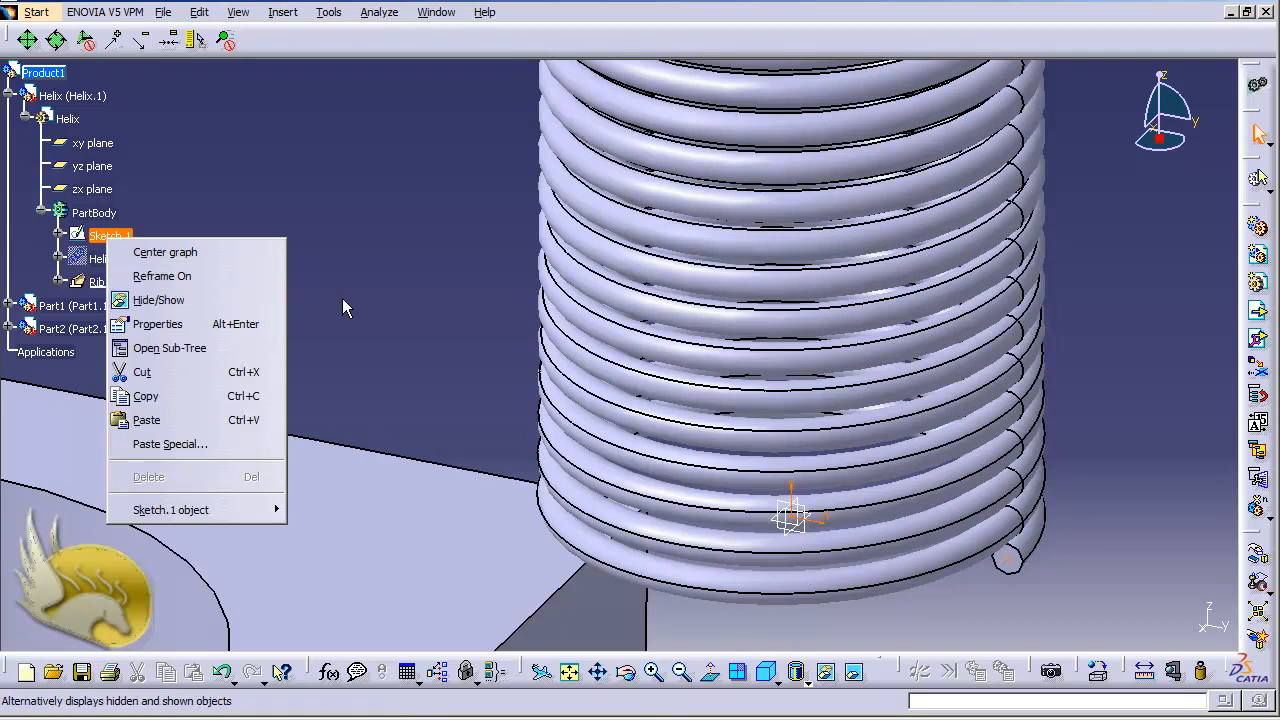
pyautogui.press('Escape')
pyautogui.hotkey('ctrl', 'pagedown')
pyautogui.hotkey('ctrl', 'pagedown')
pyautogui.hotkey('ctrl', 'pagedown')
pyautogui.hotkey('ctrl', 'pagedown')
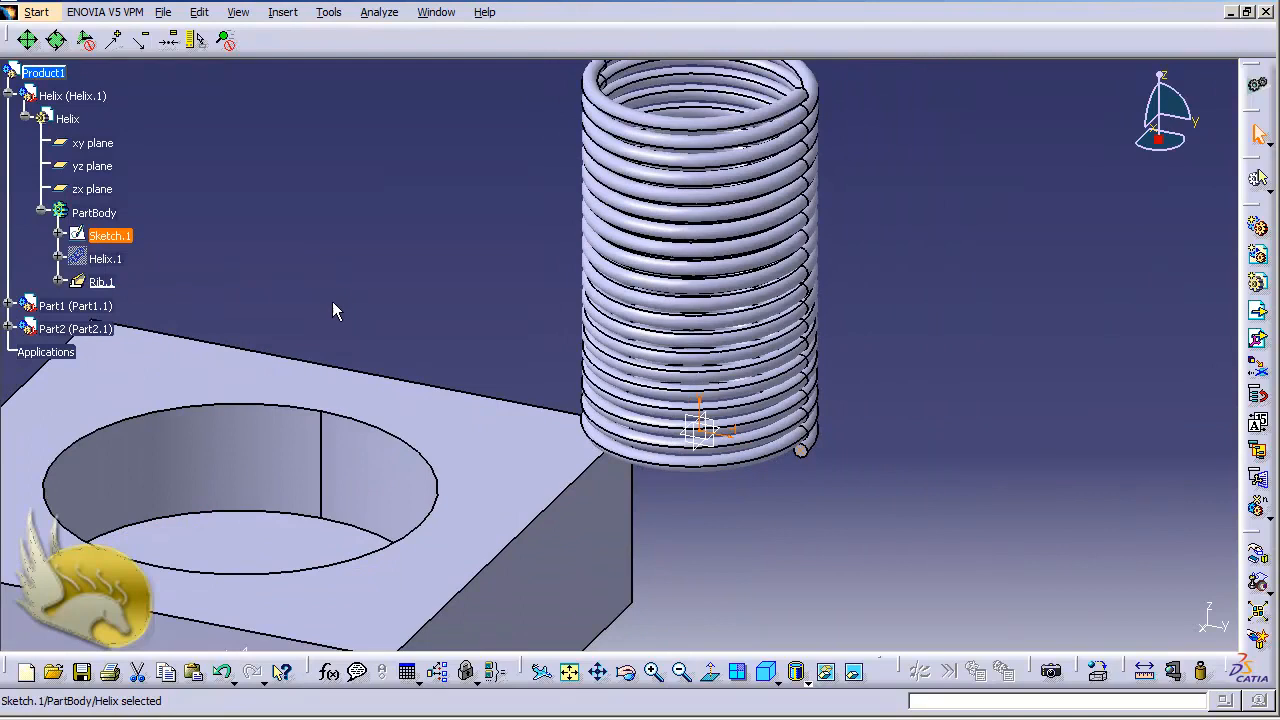
pyautogui.click(282, 12)
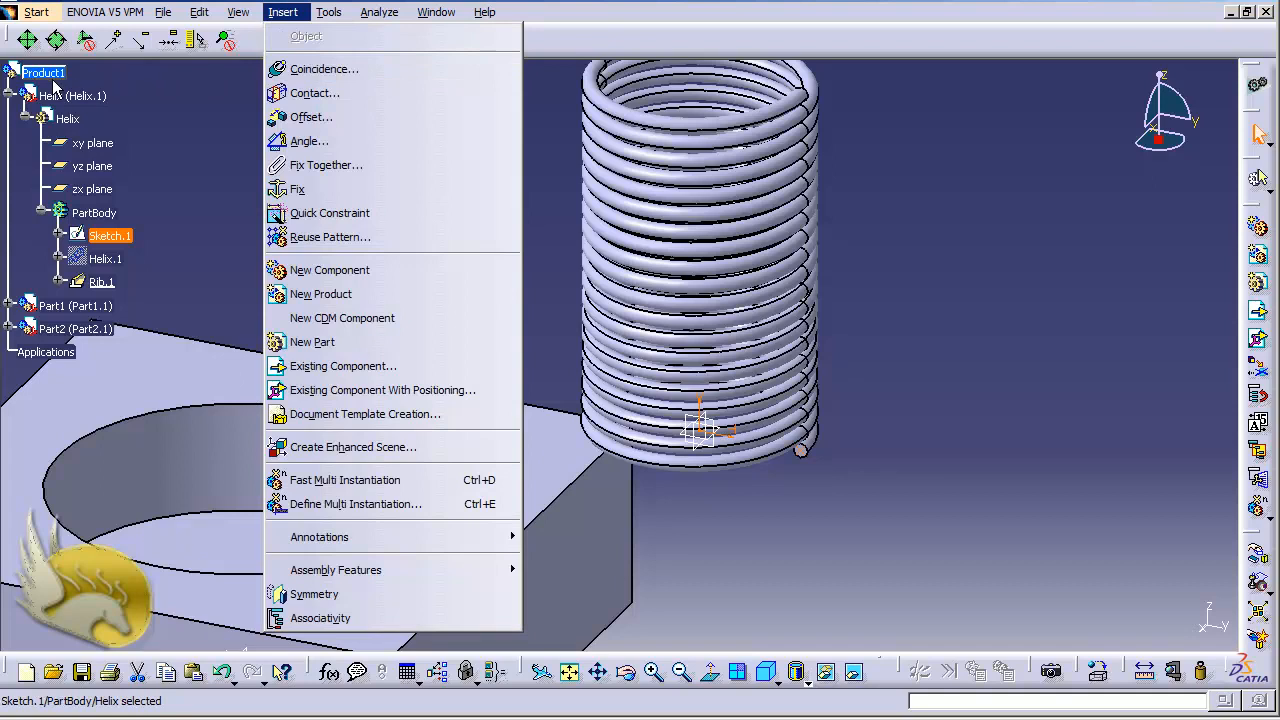
pyautogui.click(338, 72)
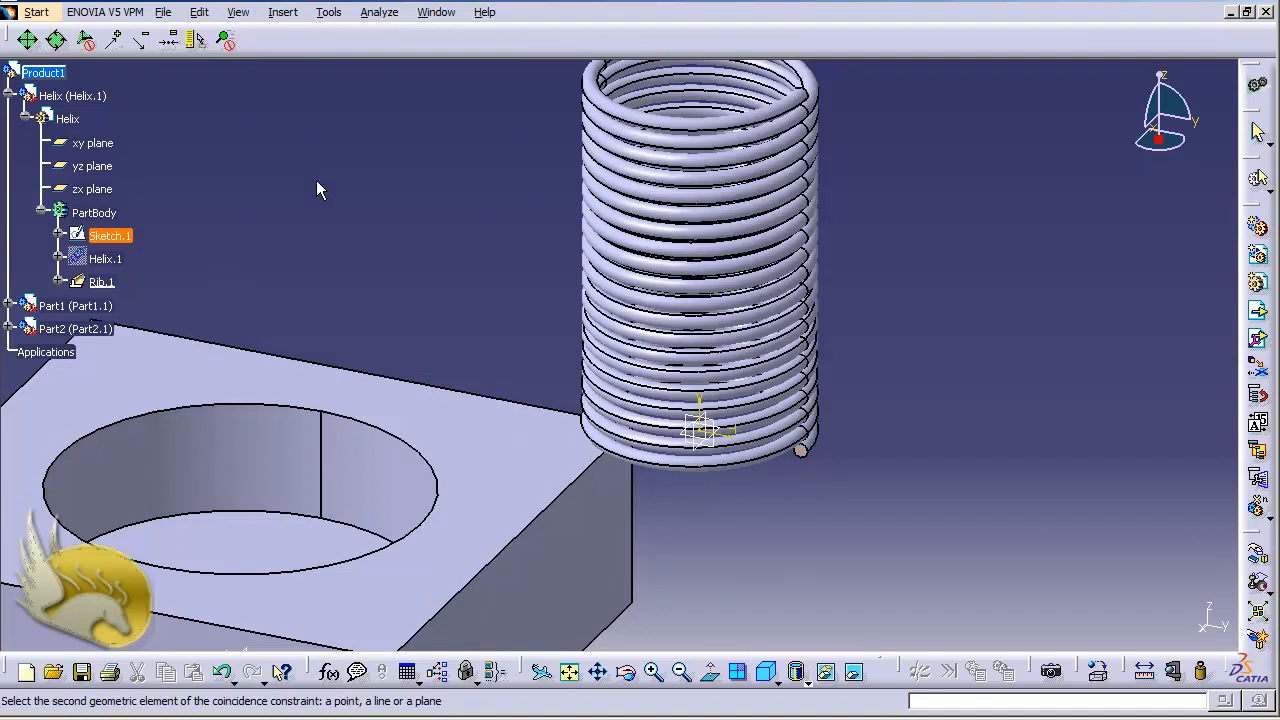
pyautogui.press('Escape')
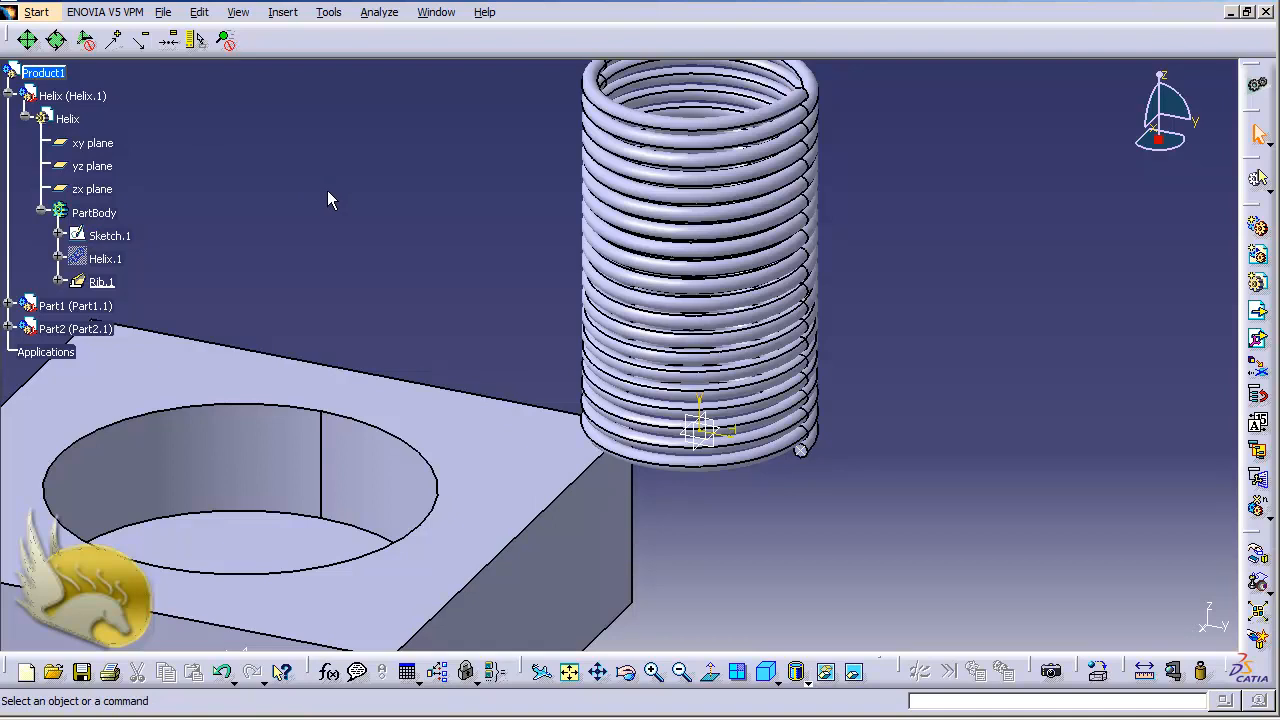
# Create a coincidence constraint between the vertical axis of the spring's Sketch.1 and the axis of Part1's circular pocket
pyautogui.click(282, 12)
pyautogui.click(305, 71)
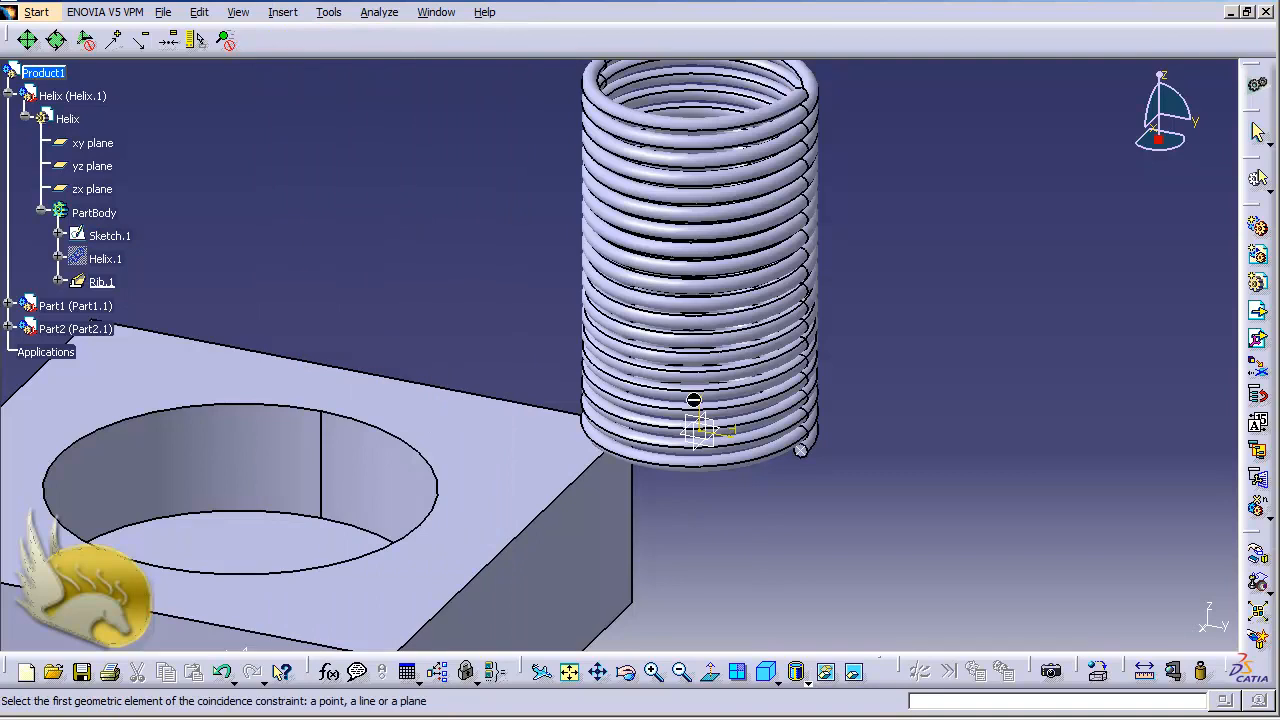
pyautogui.click(708, 414)
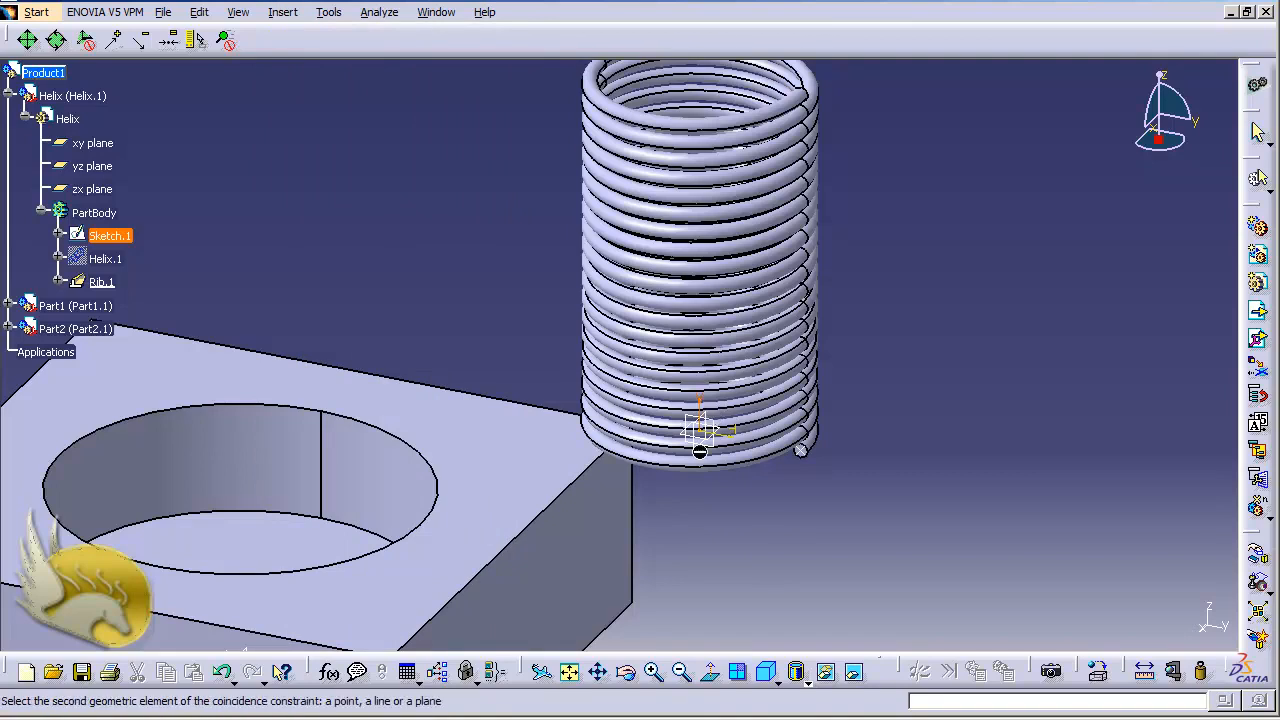
pyautogui.click(265, 451)
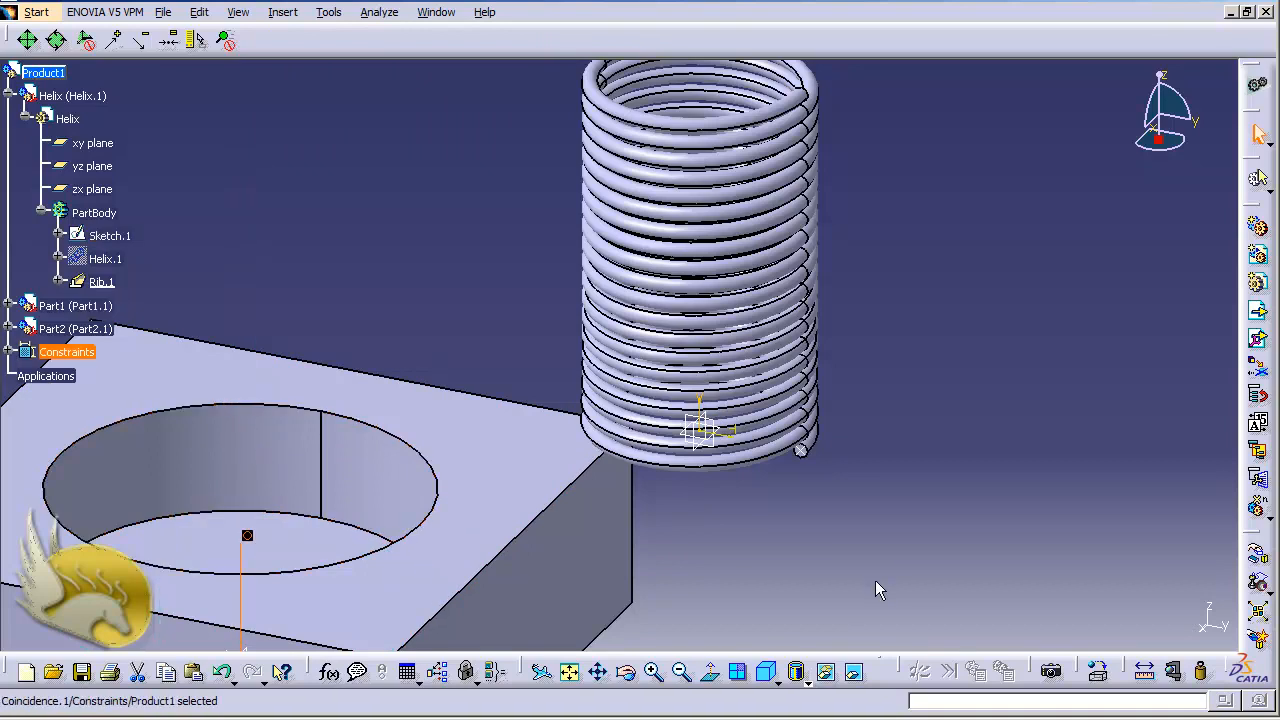
# Add a 2 mm offset constraint between the spring profile's centre point and Part1's pocket floor, and update the assembly
pyautogui.click(284, 13)
pyautogui.click(316, 119)
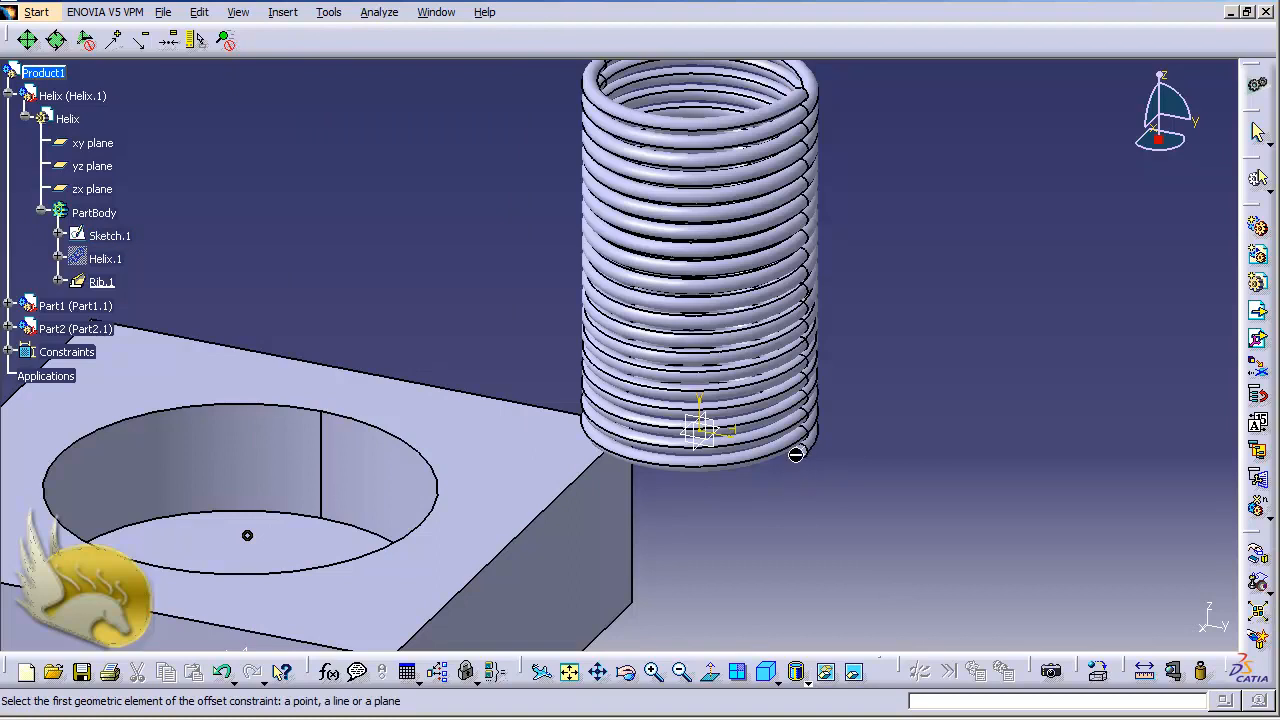
pyautogui.click(806, 452)
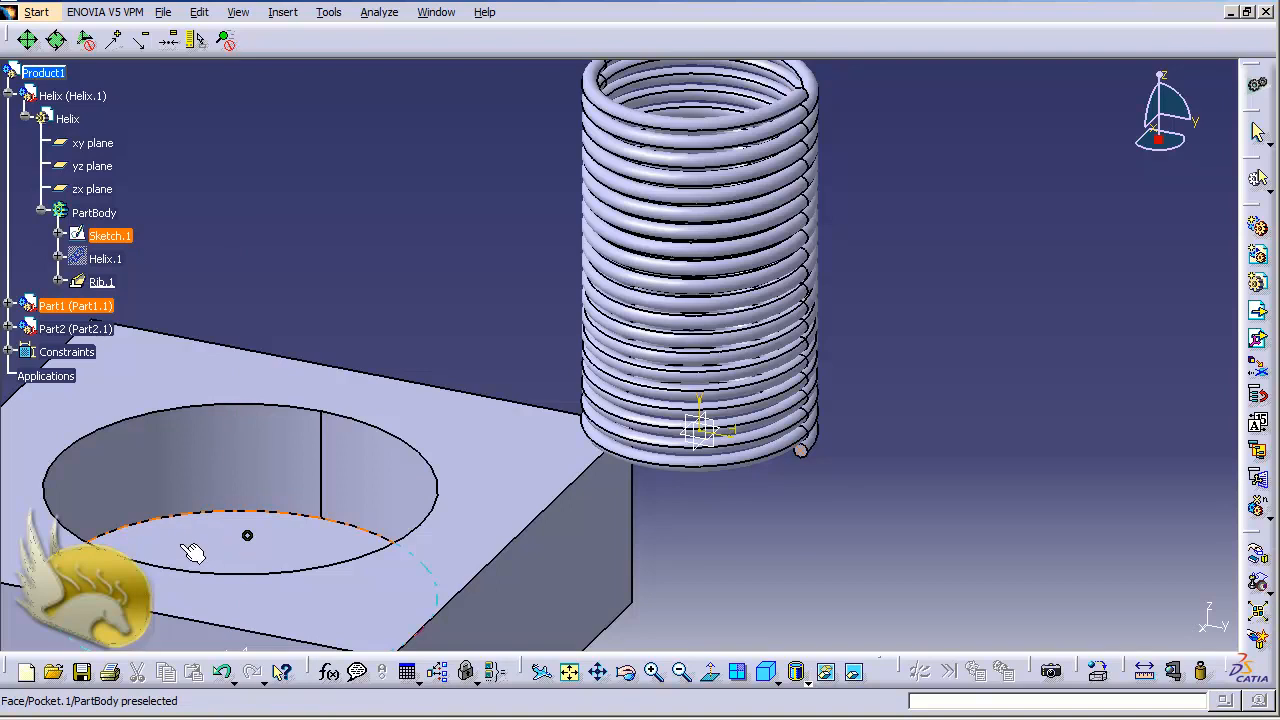
pyautogui.click(197, 546)
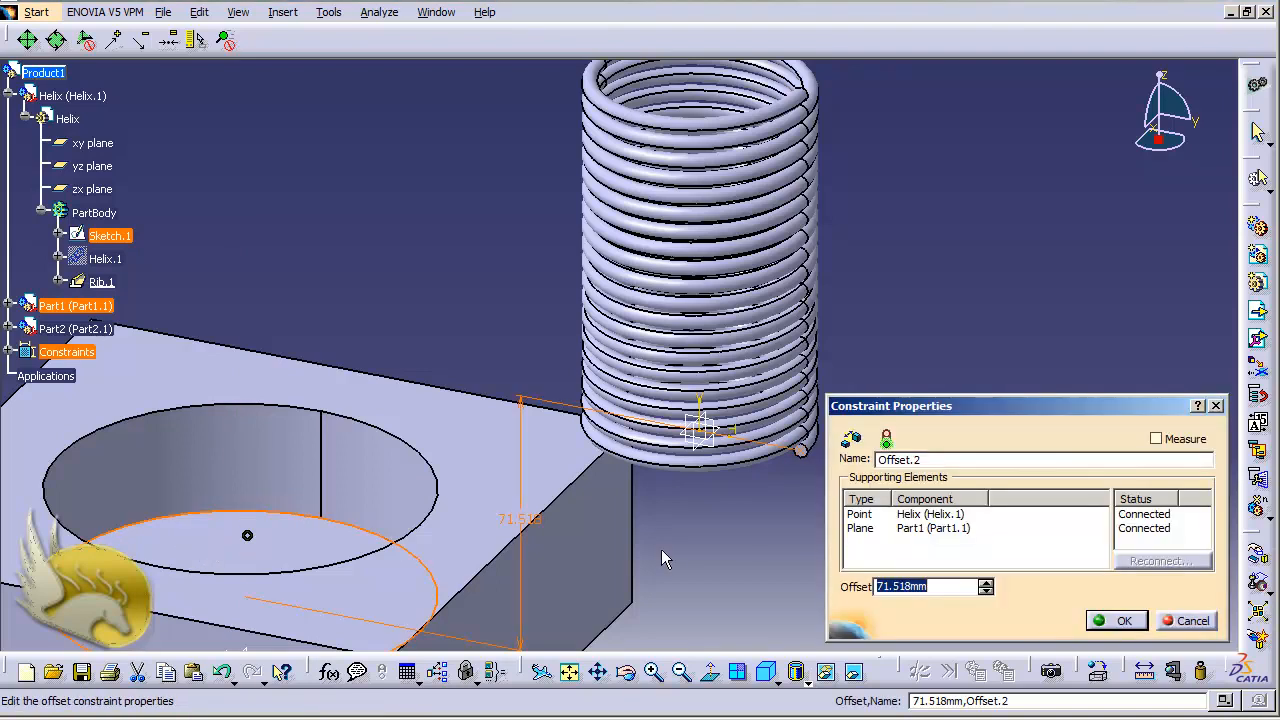
pyautogui.write('2')
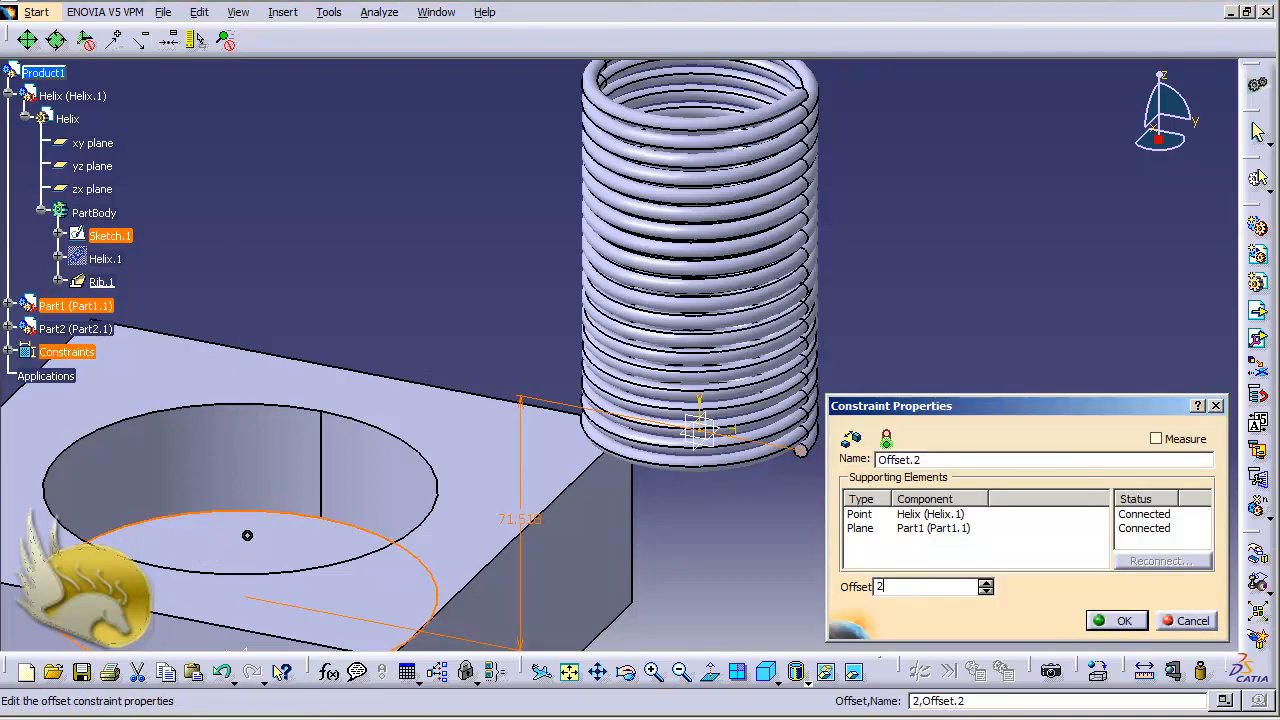
pyautogui.click(1118, 620)
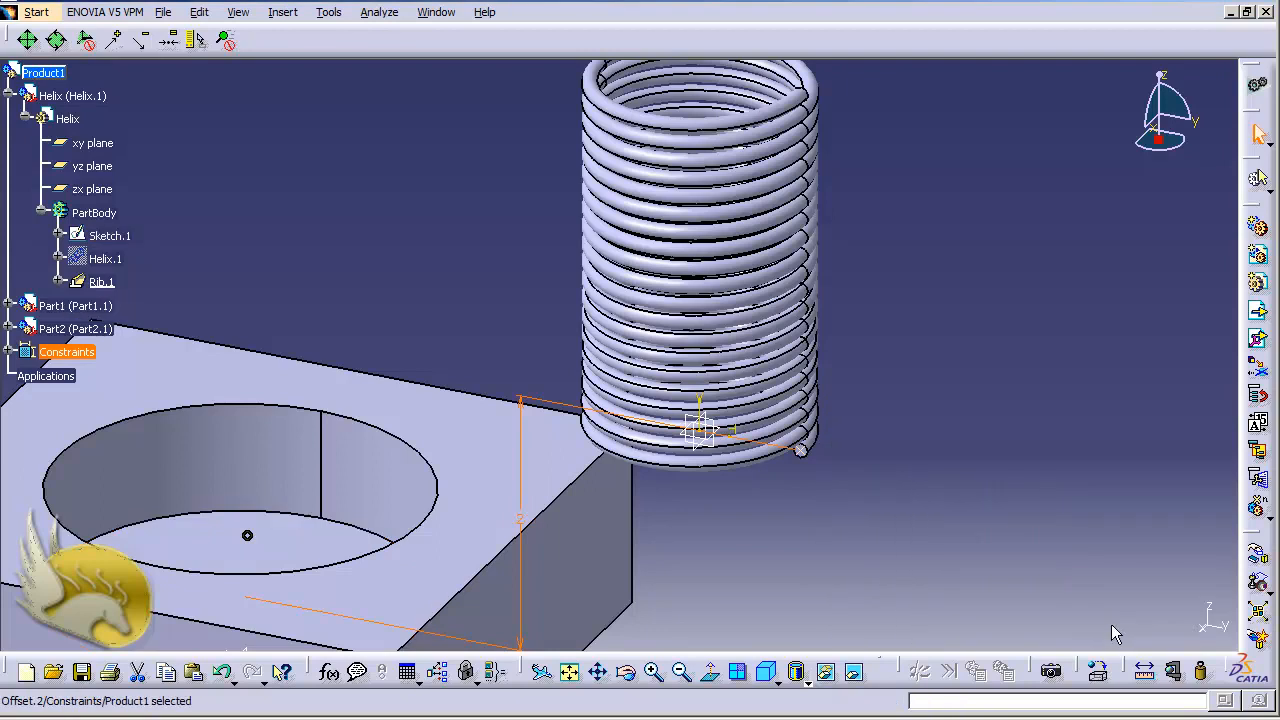
pyautogui.click(883, 531)
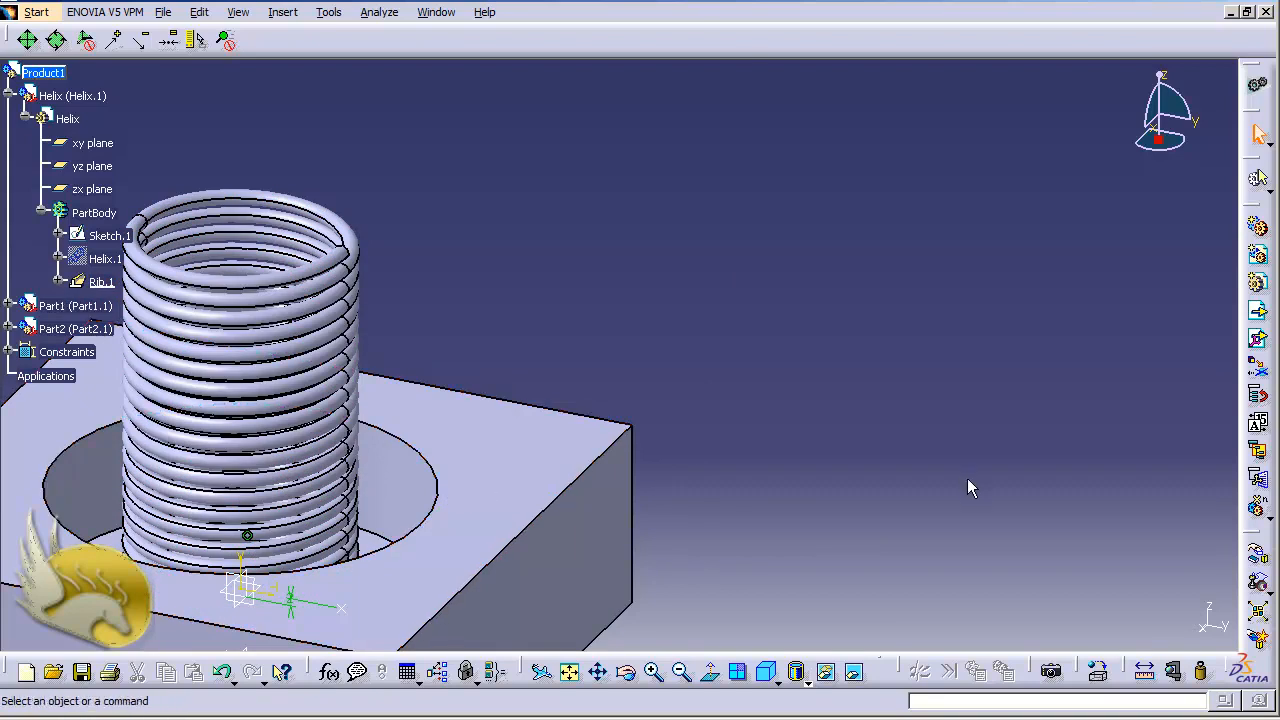
# Set the Offset.2 dimension in the spring's Sketch.1 to 48 mm, exit the sketch and return to Assembly Design
pyautogui.doubleClick(106, 242)
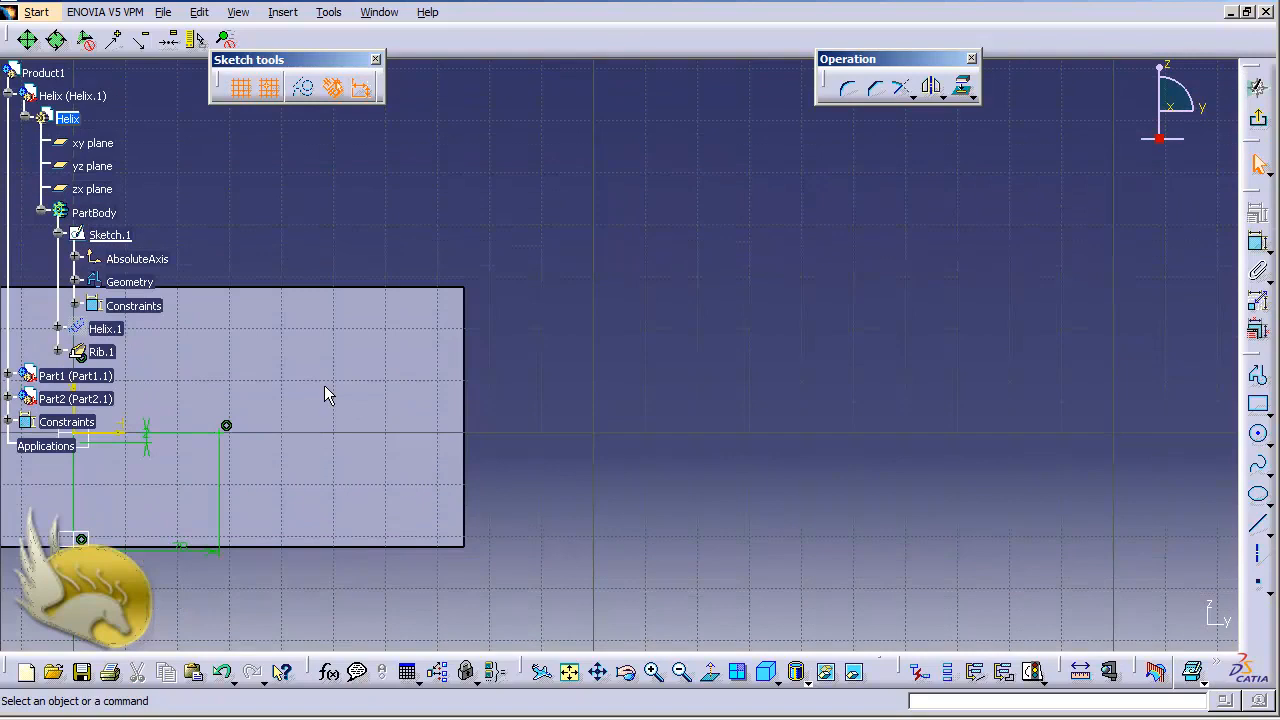
pyautogui.doubleClick(180, 552)
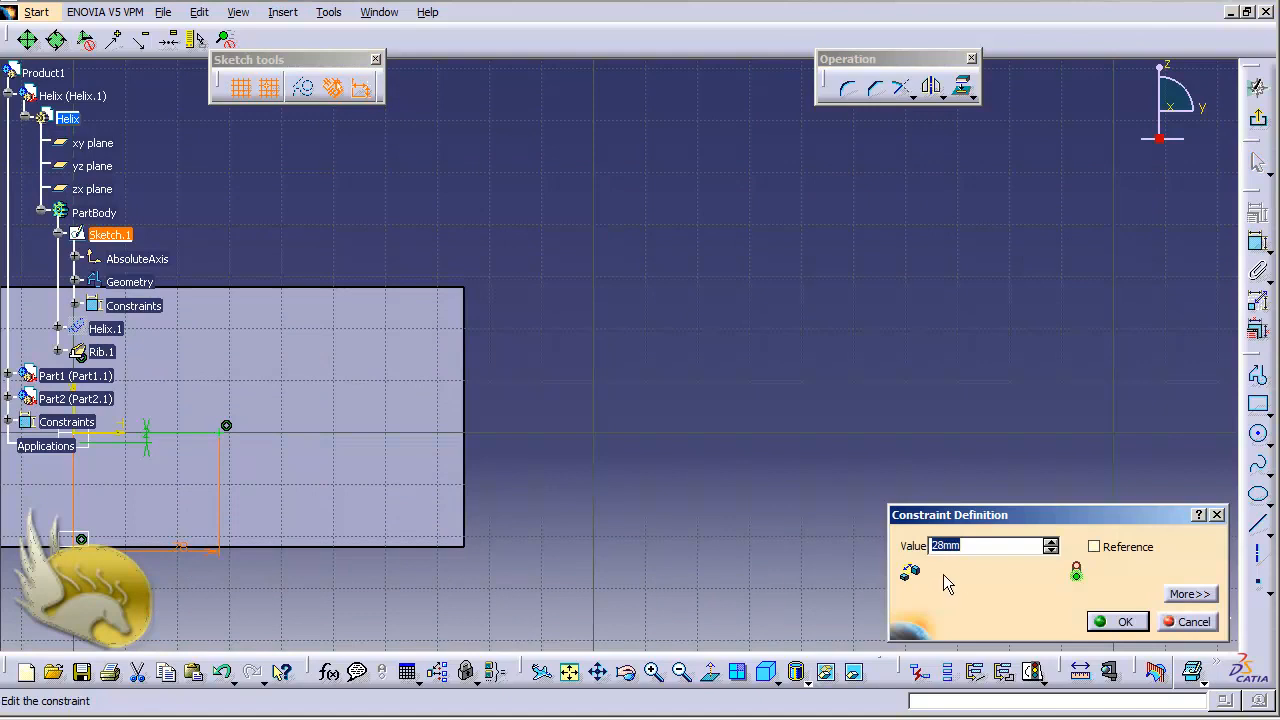
pyautogui.write('48')
pyautogui.click(1127, 623)
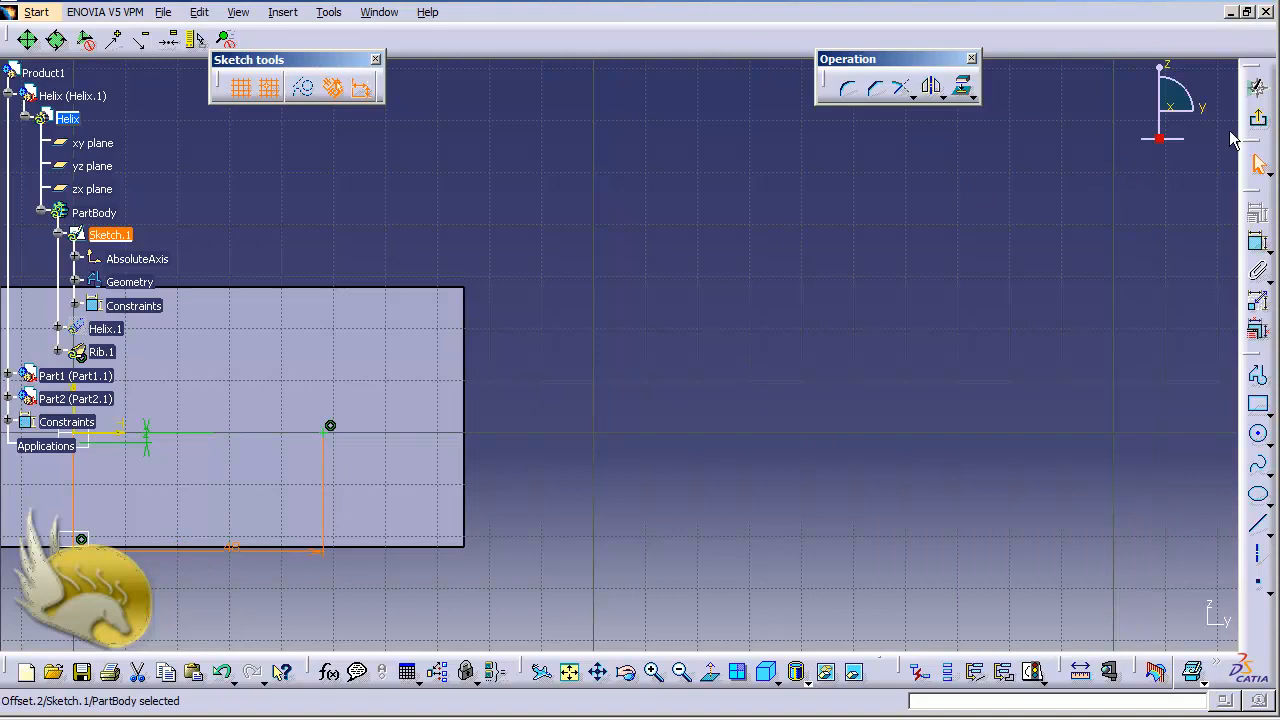
pyautogui.click(1258, 118)
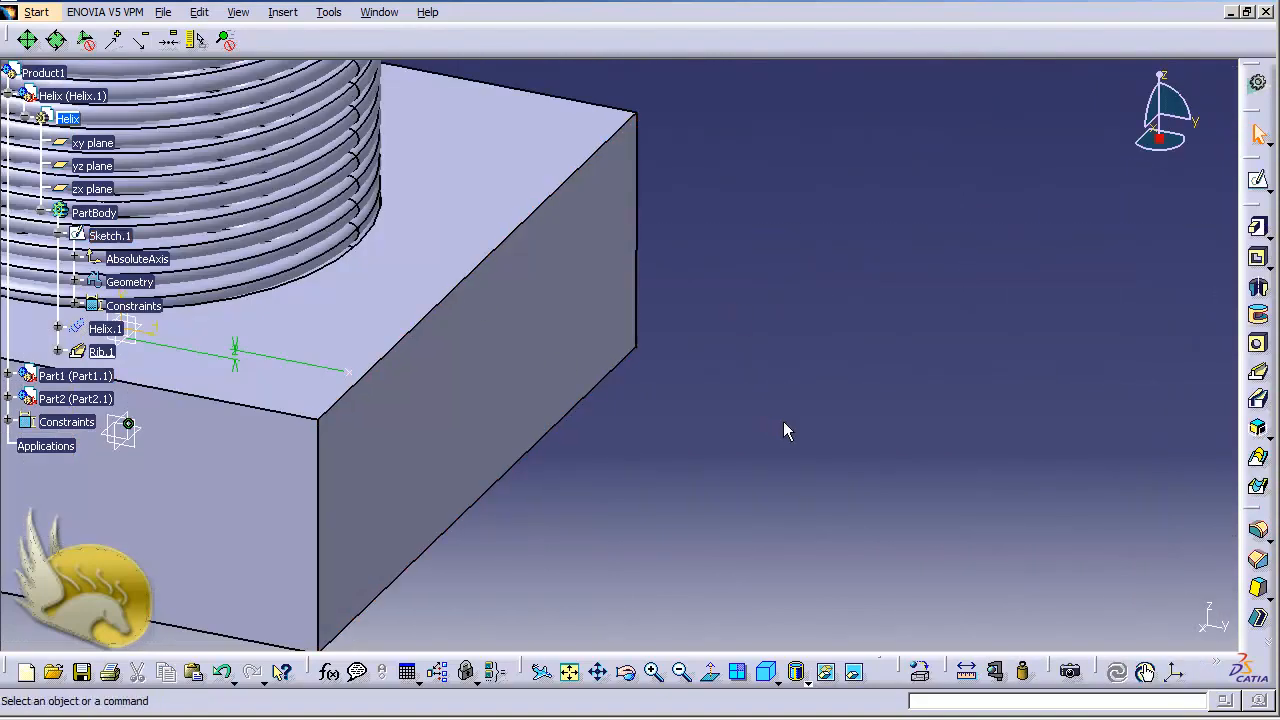
pyautogui.click(40, 14)
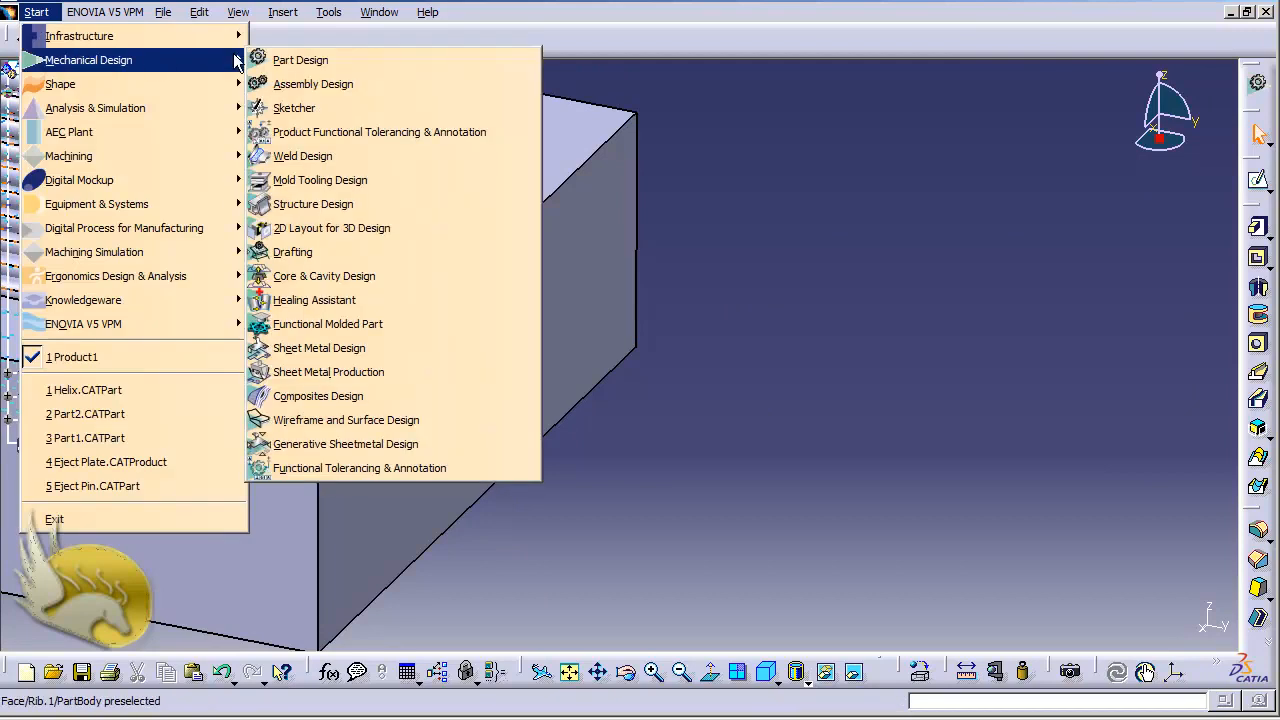
pyautogui.click(312, 84)
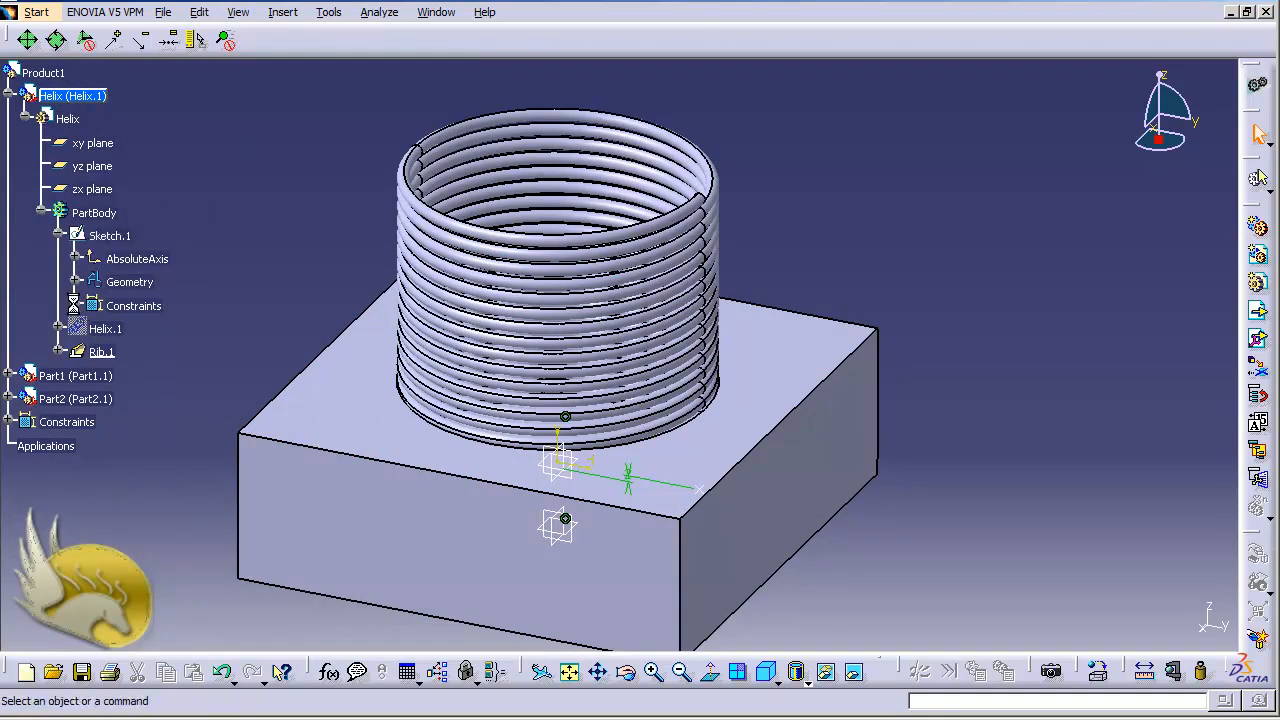
pyautogui.click(76, 305)
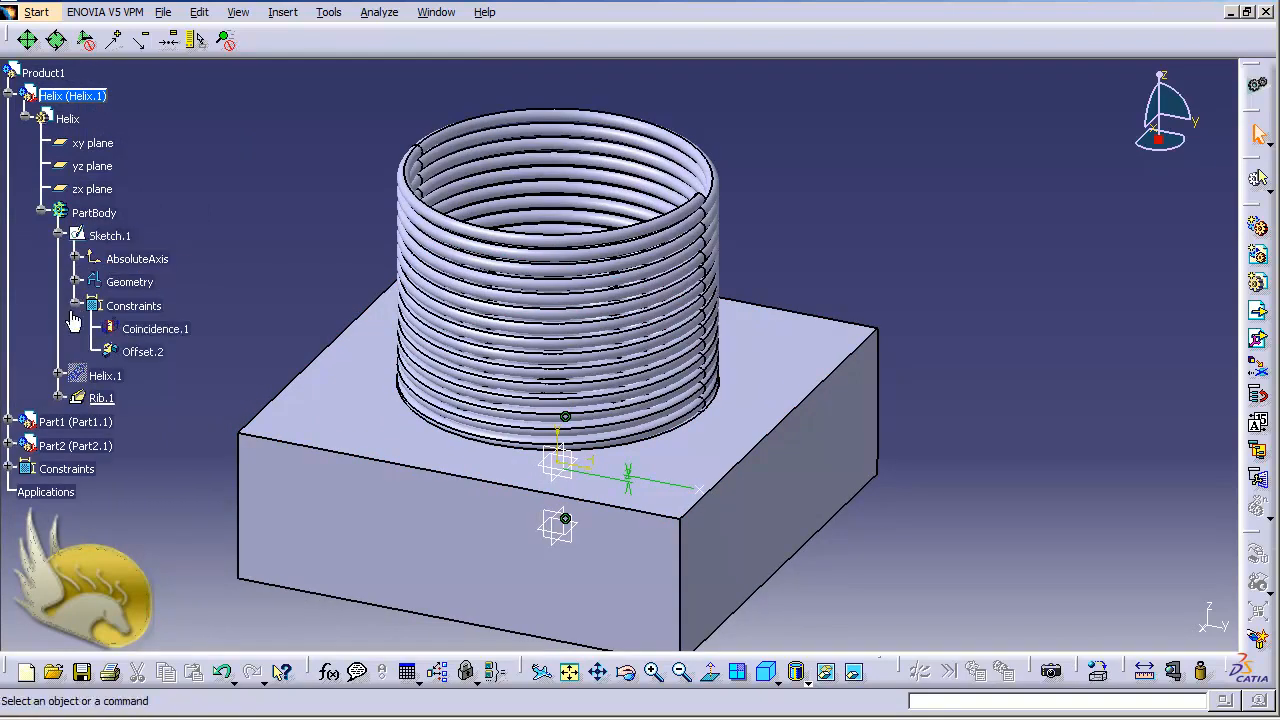
pyautogui.doubleClick(148, 355)
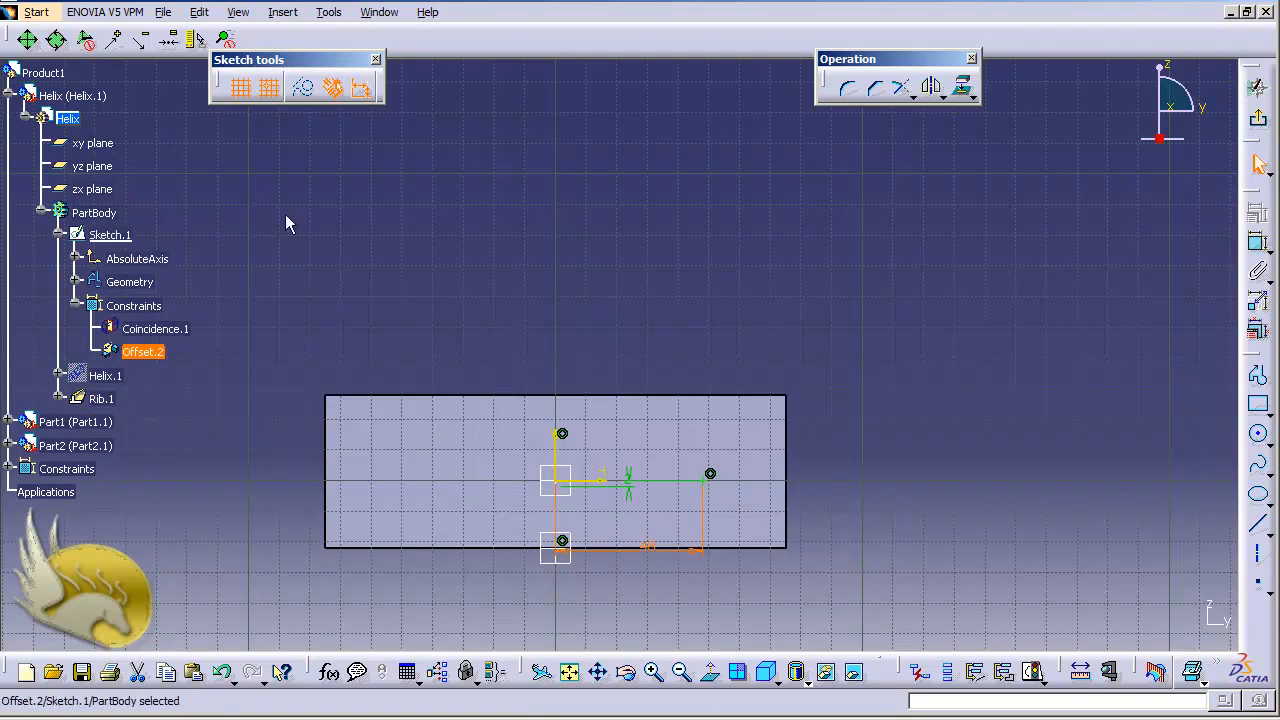
pyautogui.click(1259, 118)
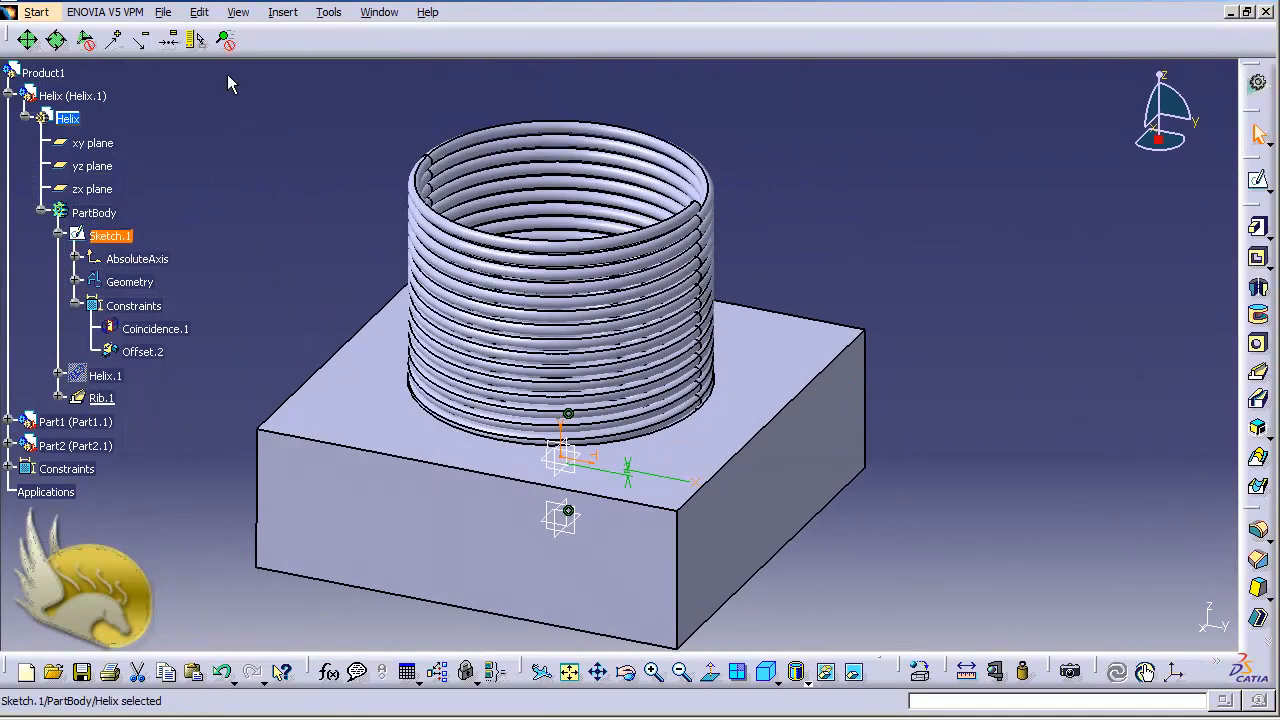
pyautogui.click(36, 12)
pyautogui.moveTo(110, 62)
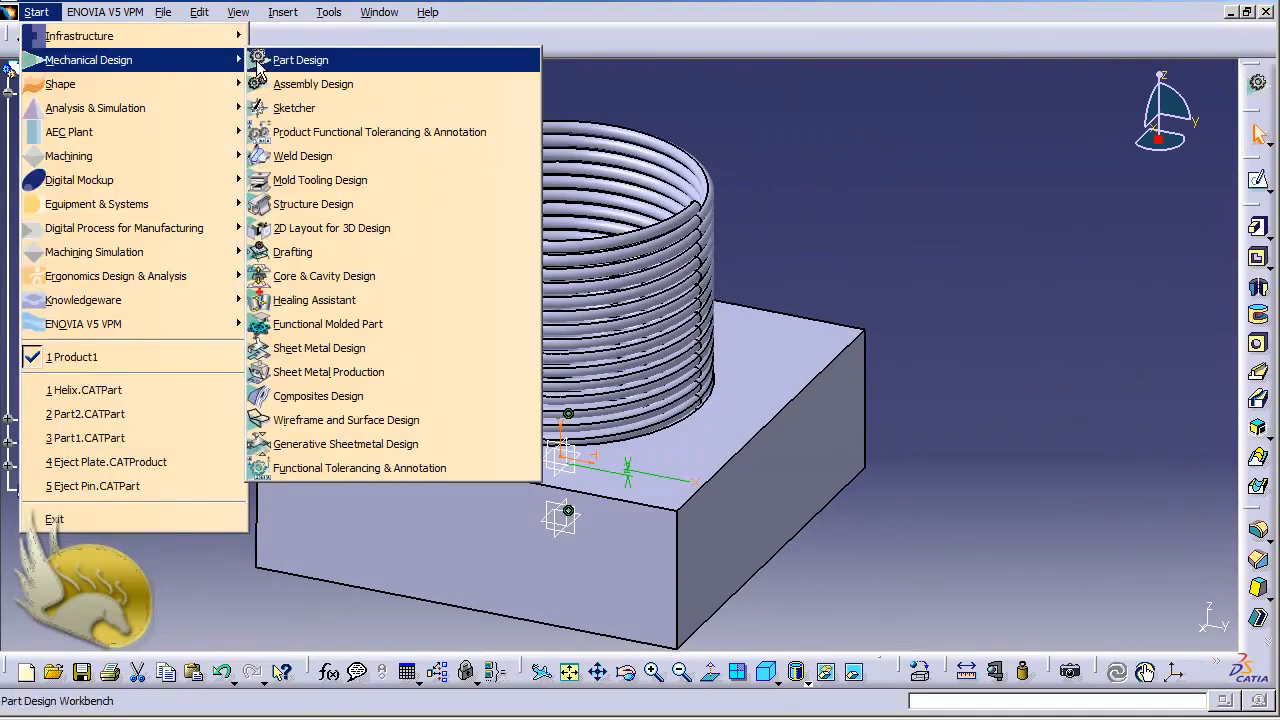
pyautogui.click(300, 83)
pyautogui.click(1005, 338)
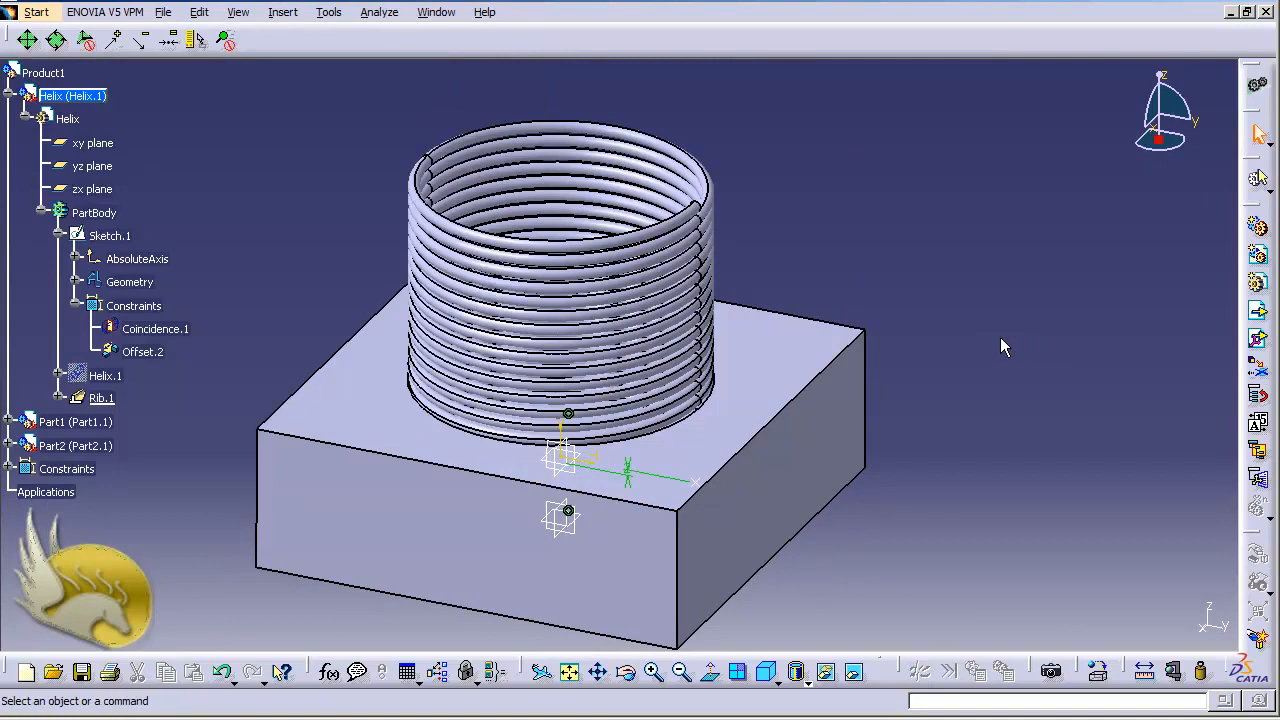
# Activate Product1 and create a coincidence constraint between the vertical axis of the spring's Sketch.1 and the axis of Part2's circular pocket
pyautogui.hotkey('ctrl', 'Down')
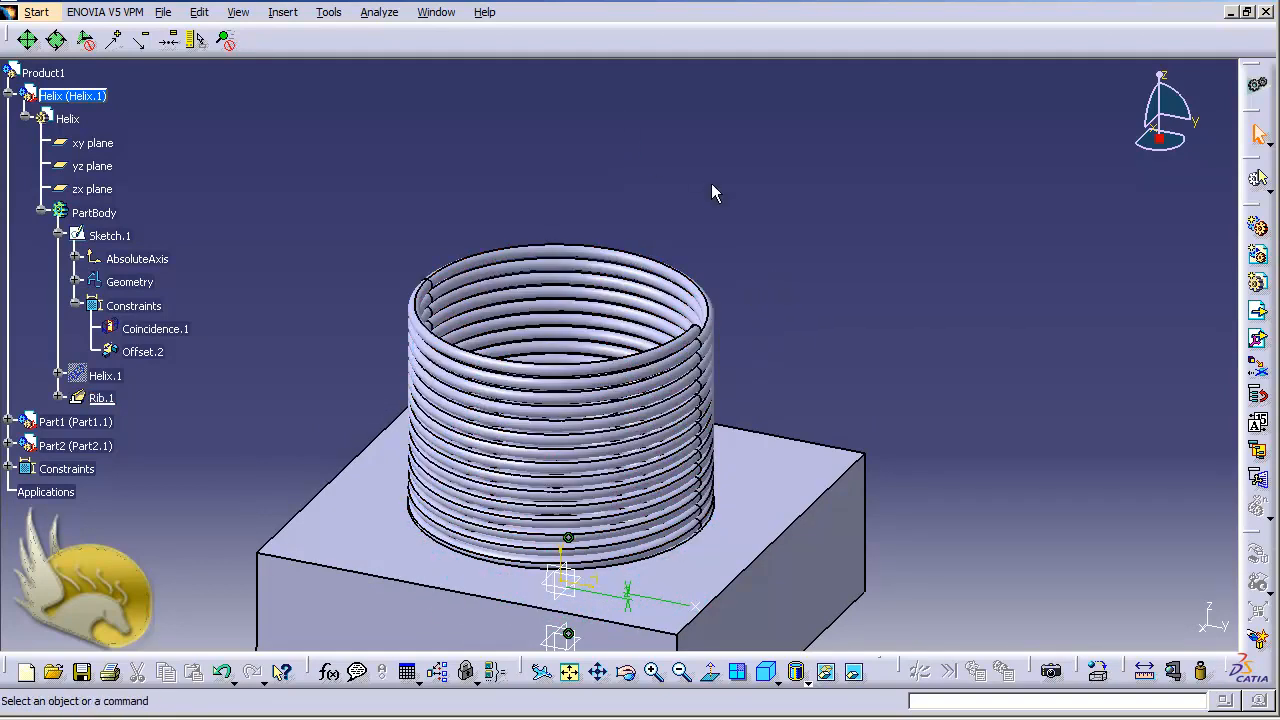
pyautogui.hotkey('shift', 'Up')
pyautogui.hotkey('shift', 'Up')
pyautogui.hotkey('shift', 'Up')
pyautogui.hotkey('shift', 'Up')
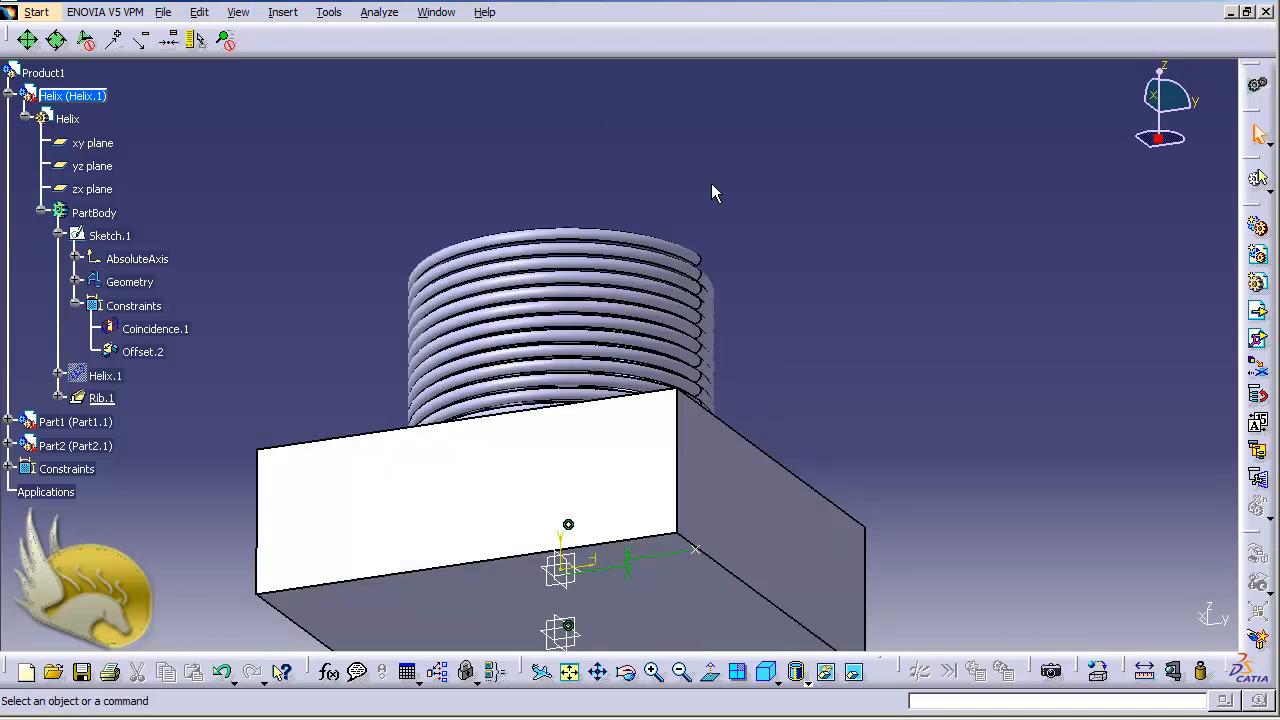
pyautogui.press('Up')
pyautogui.press('Up')
pyautogui.press('Up')
pyautogui.press('Up')
pyautogui.press('Up')
pyautogui.press('Up')
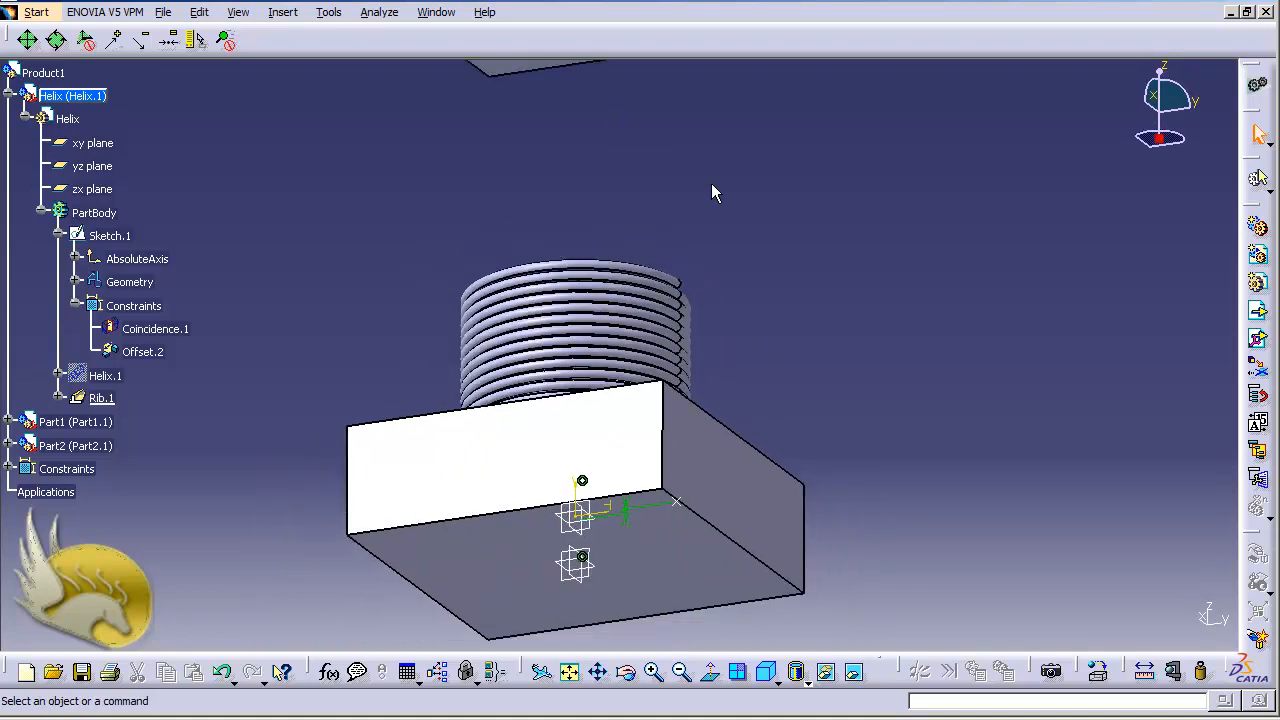
pyautogui.press('Down')
pyautogui.press('Down')
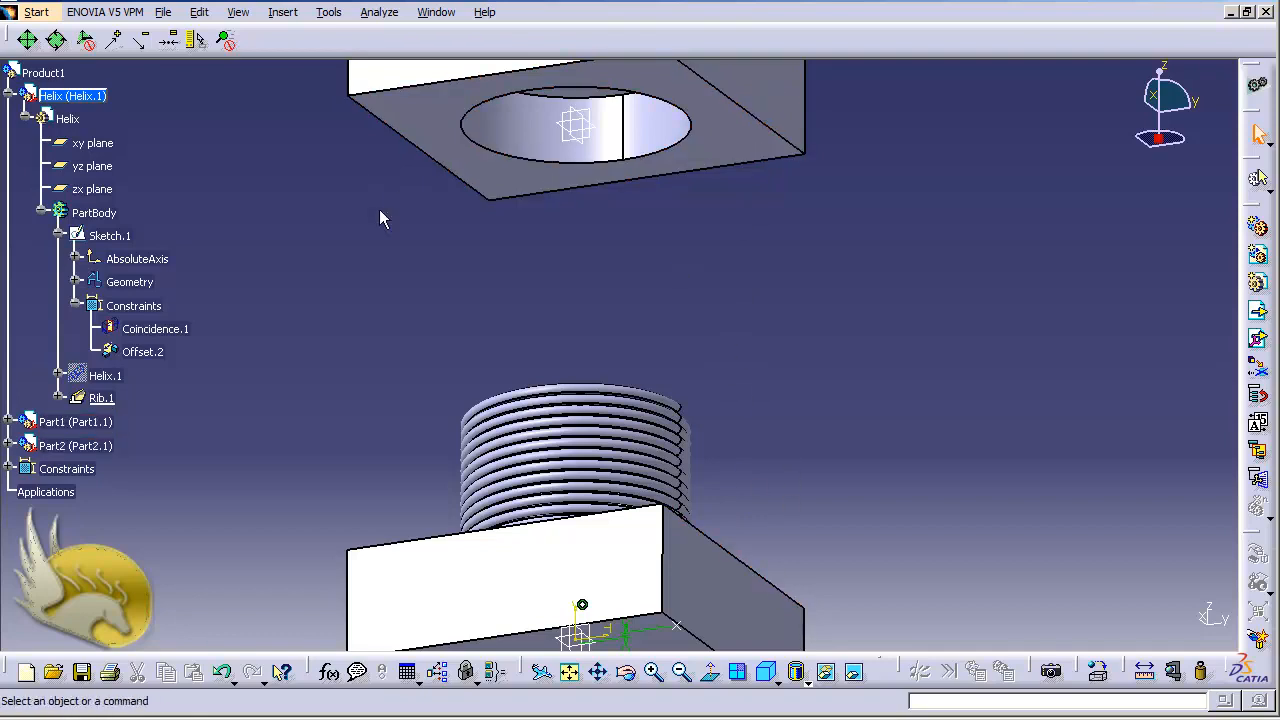
pyautogui.click(283, 14)
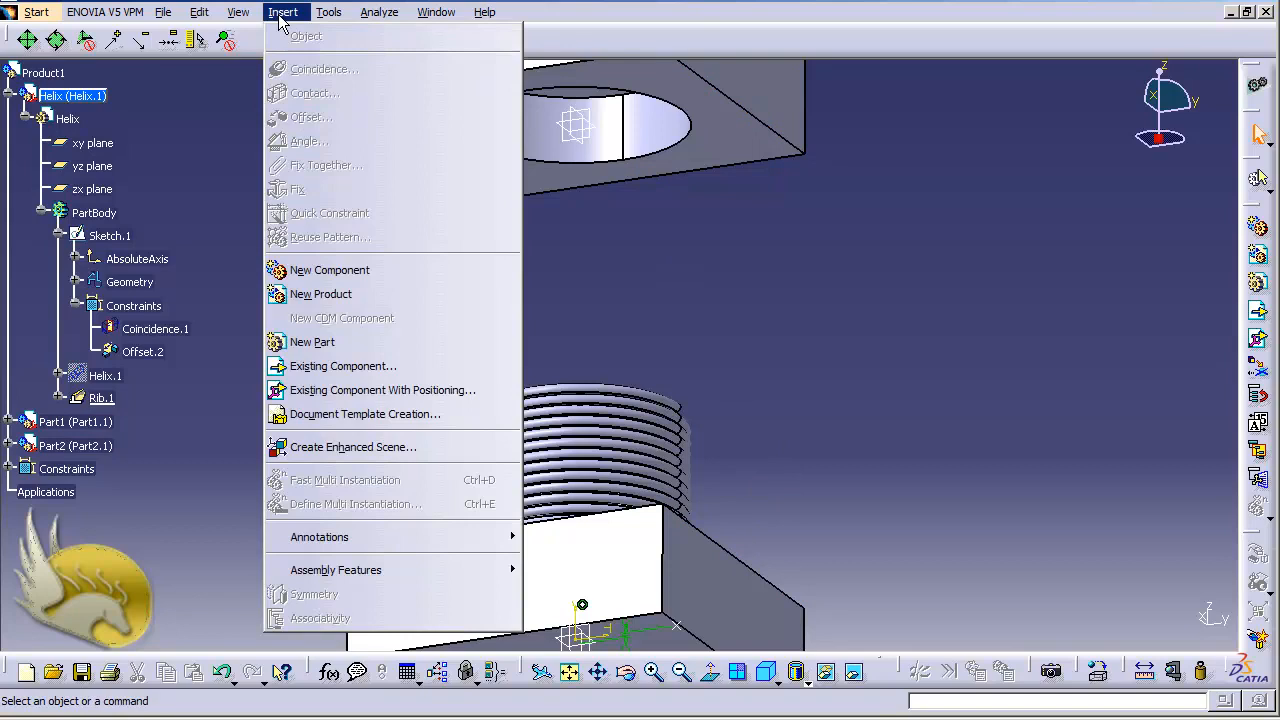
pyautogui.click(224, 100)
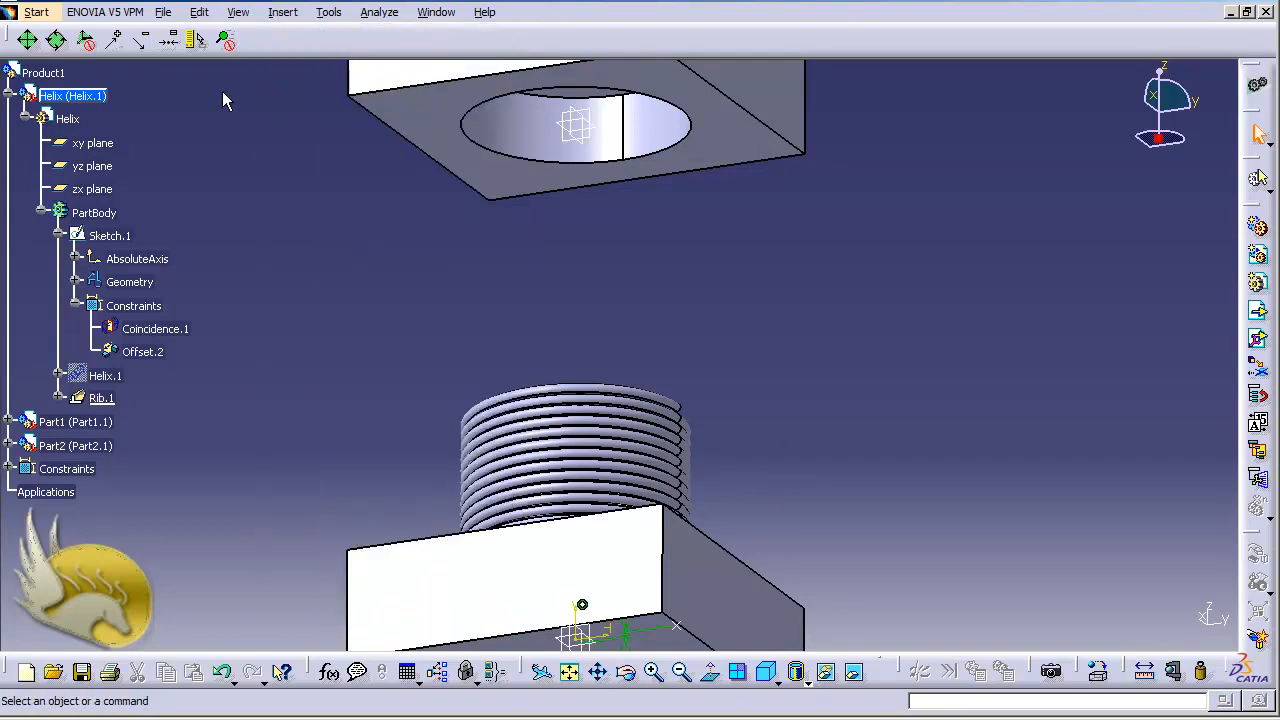
pyautogui.doubleClick(50, 74)
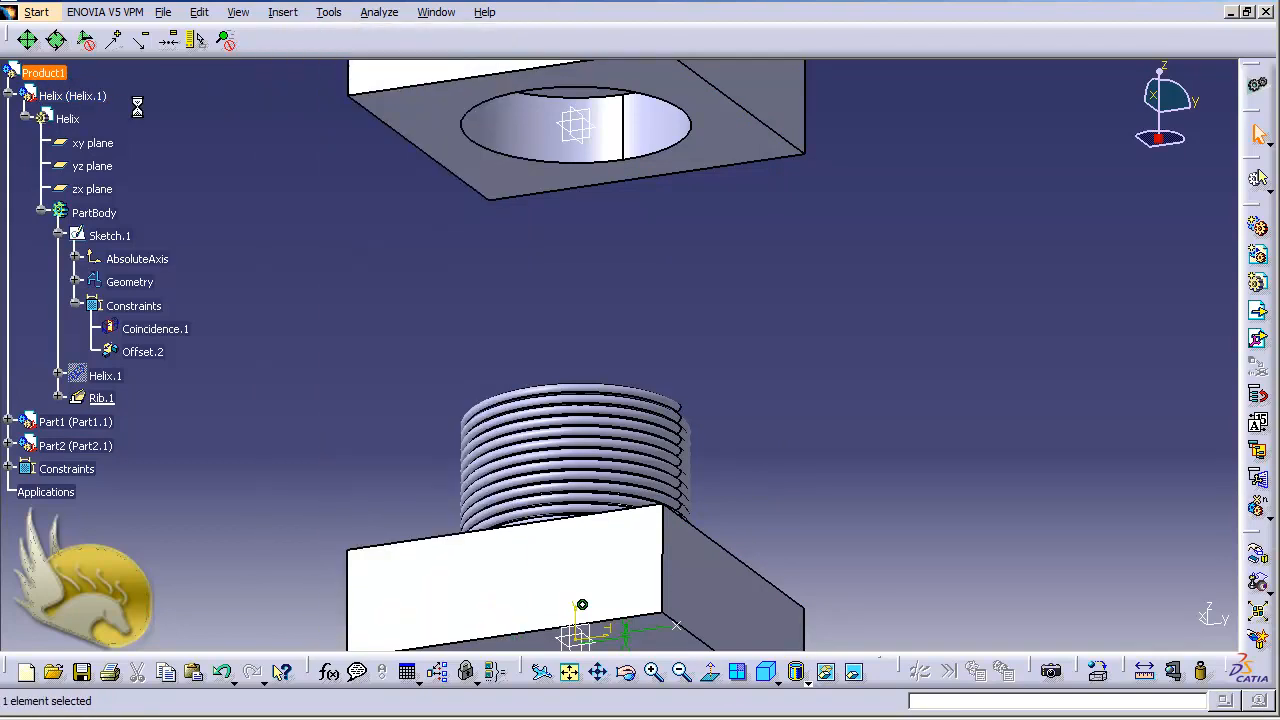
pyautogui.click(283, 12)
pyautogui.click(305, 66)
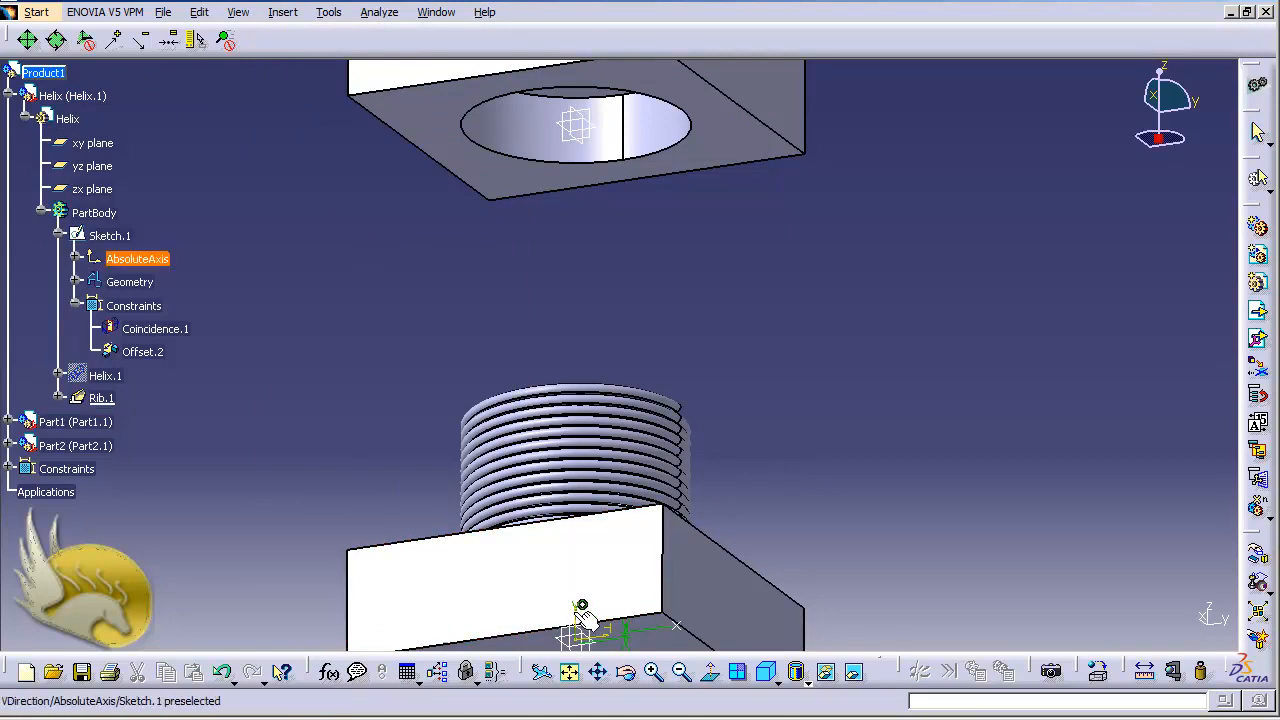
pyautogui.click(585, 618)
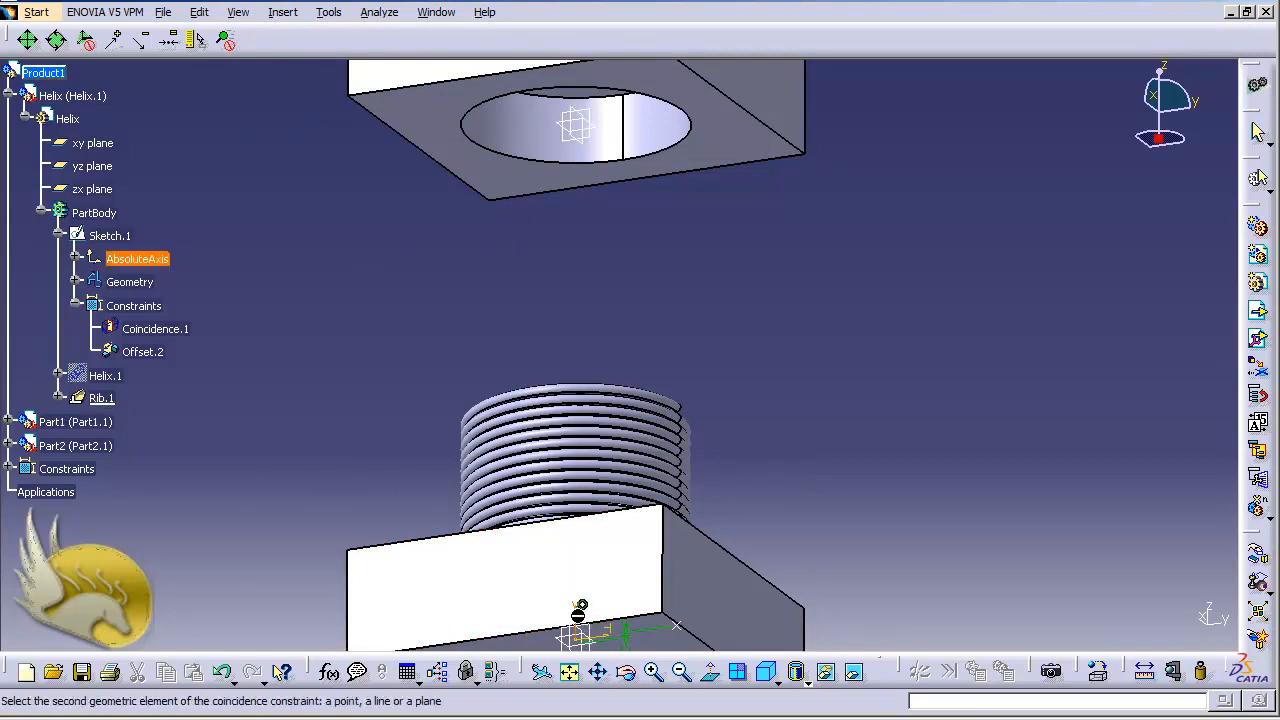
pyautogui.click(607, 158)
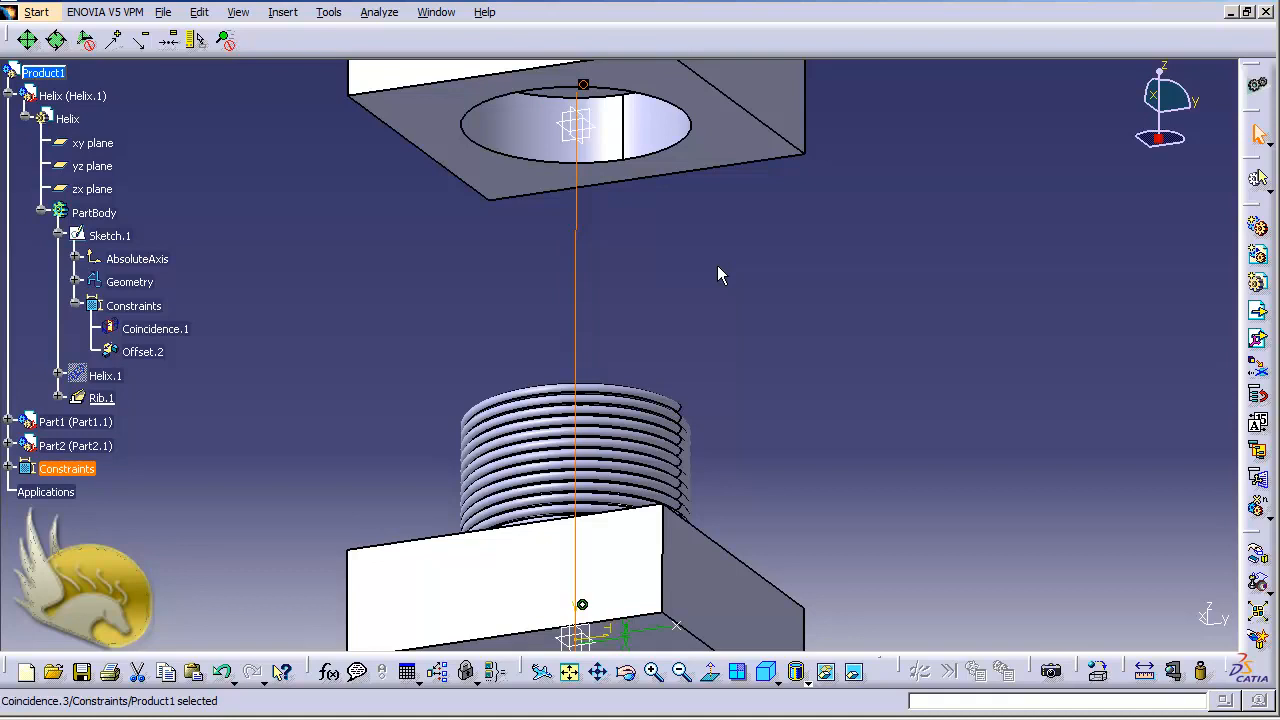
pyautogui.click(710, 269)
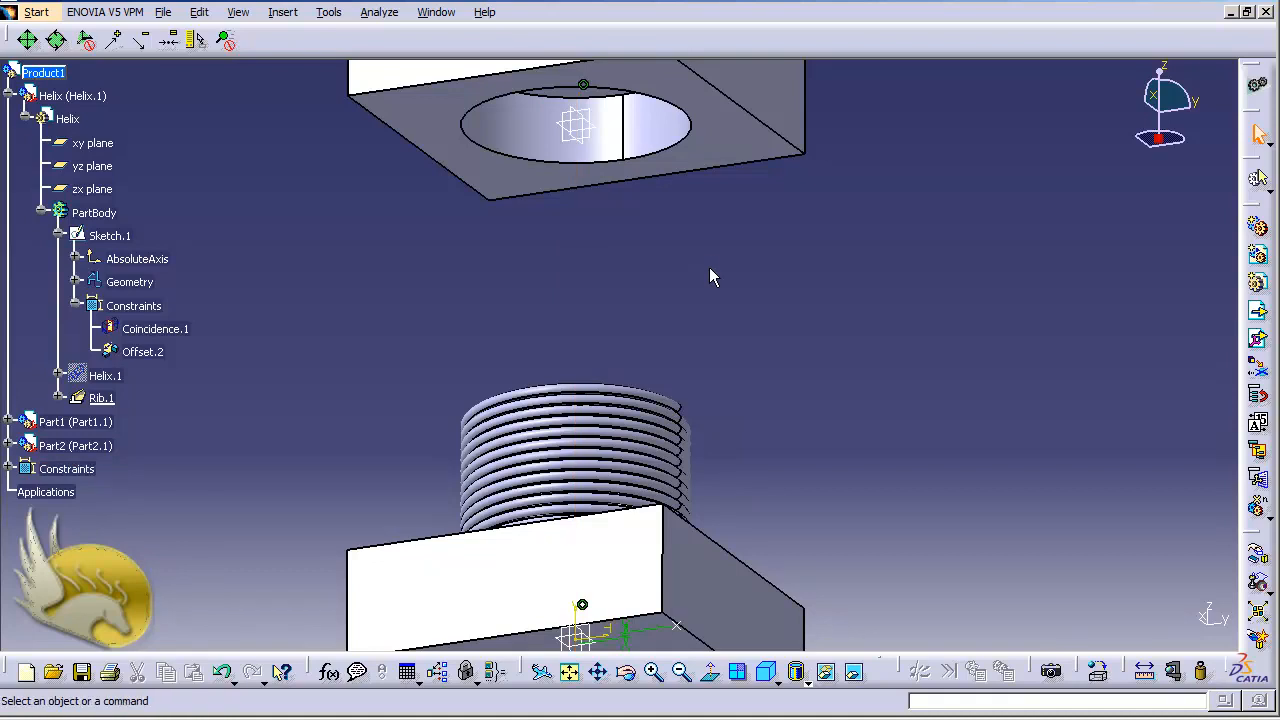
# Switch to the Calculator, compute 104-30-30 and close it
pyautogui.press('XF86Calculator')
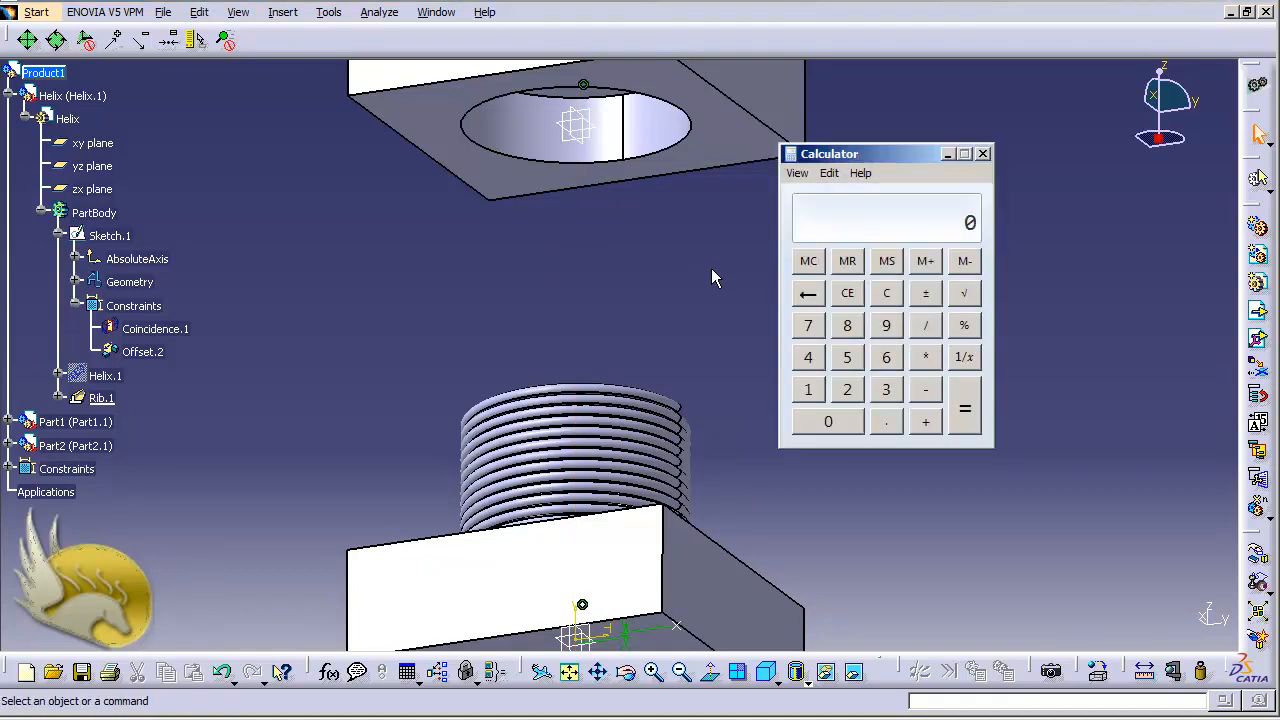
pyautogui.write('104')
pyautogui.write('-30-30')
pyautogui.press('Return')
pyautogui.click(983, 153)
# Add a 44 mm offset constraint with opposite orientation between Part2's underside and Part1's upper face, and update the assembly
pyautogui.click(282, 13)
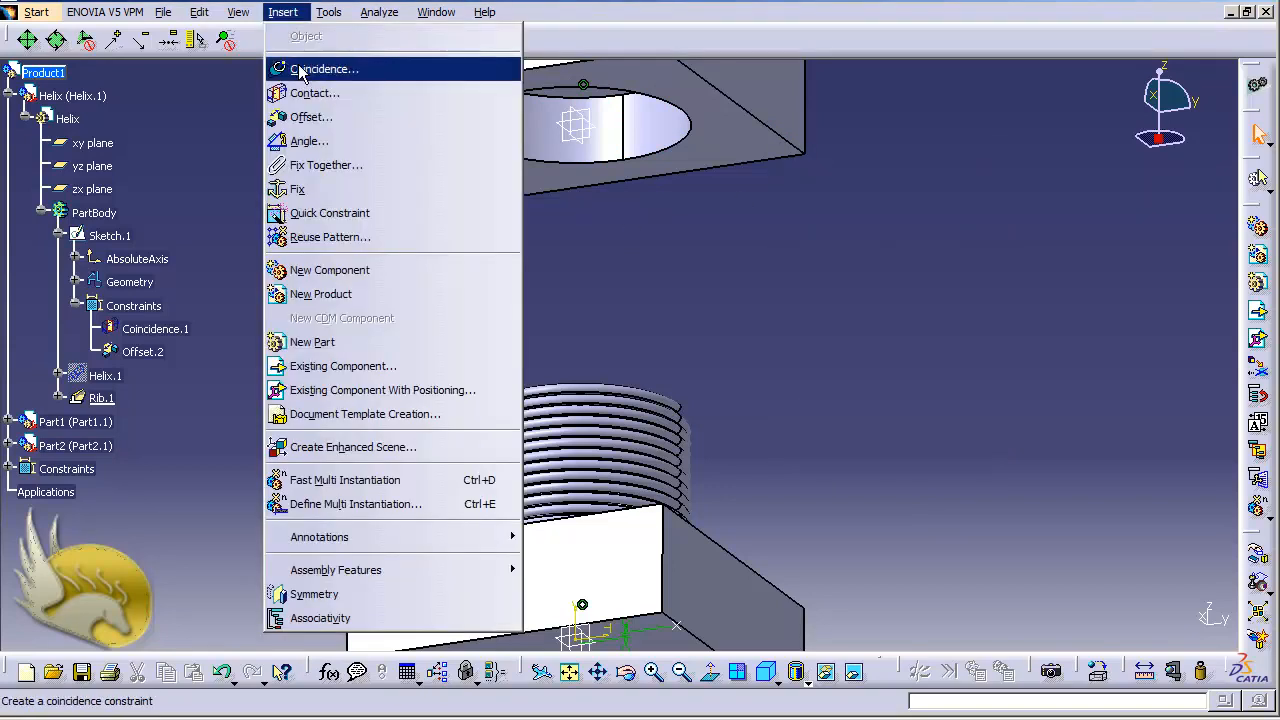
pyautogui.click(312, 118)
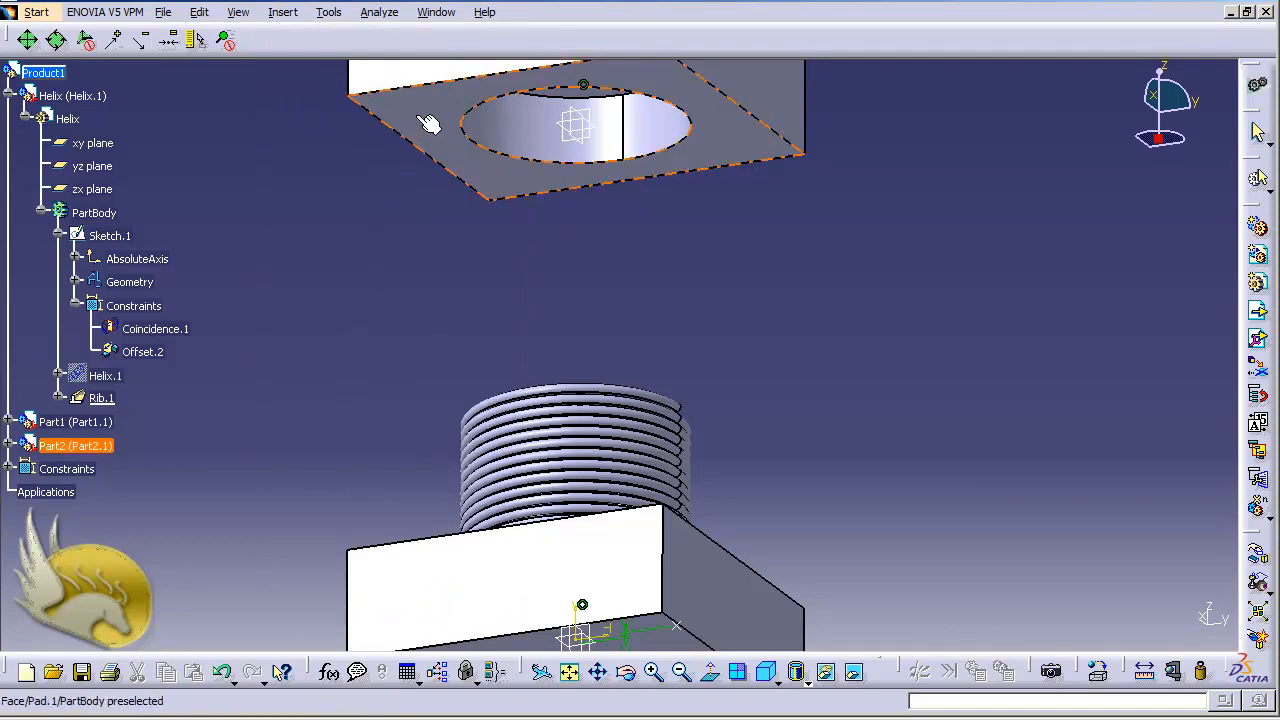
pyautogui.click(428, 122)
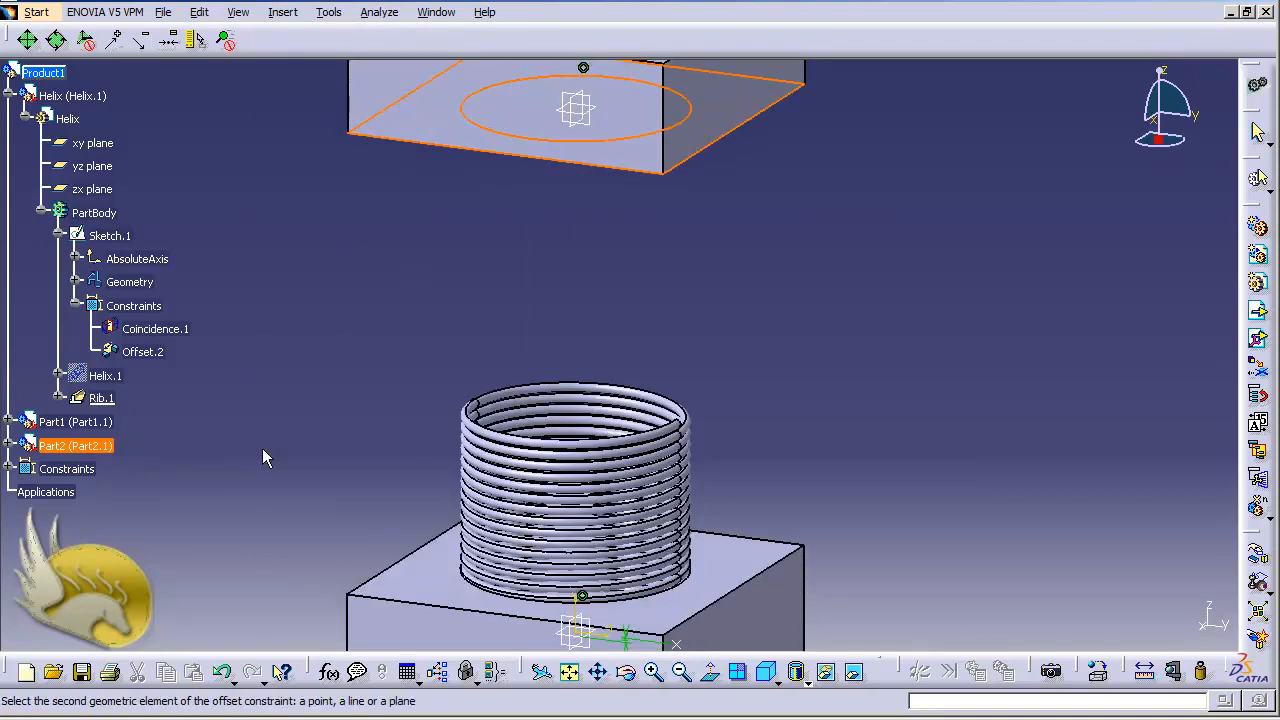
pyautogui.click(437, 582)
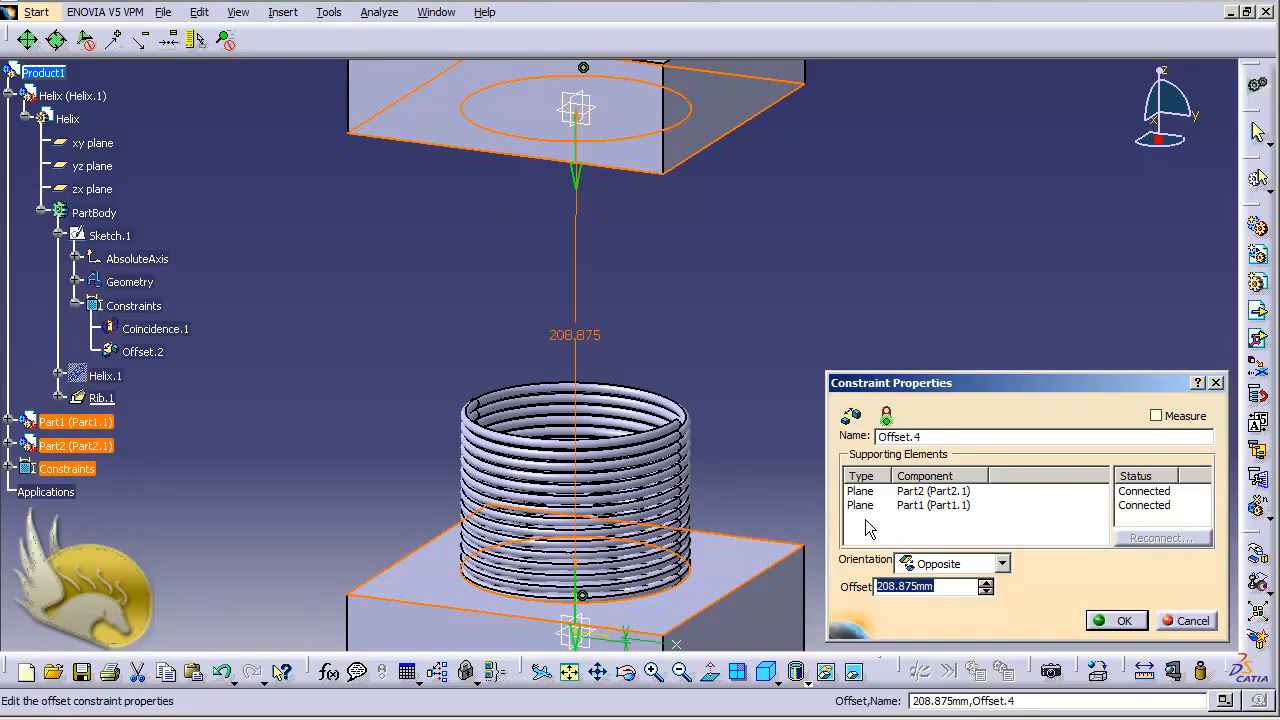
pyautogui.write('44')
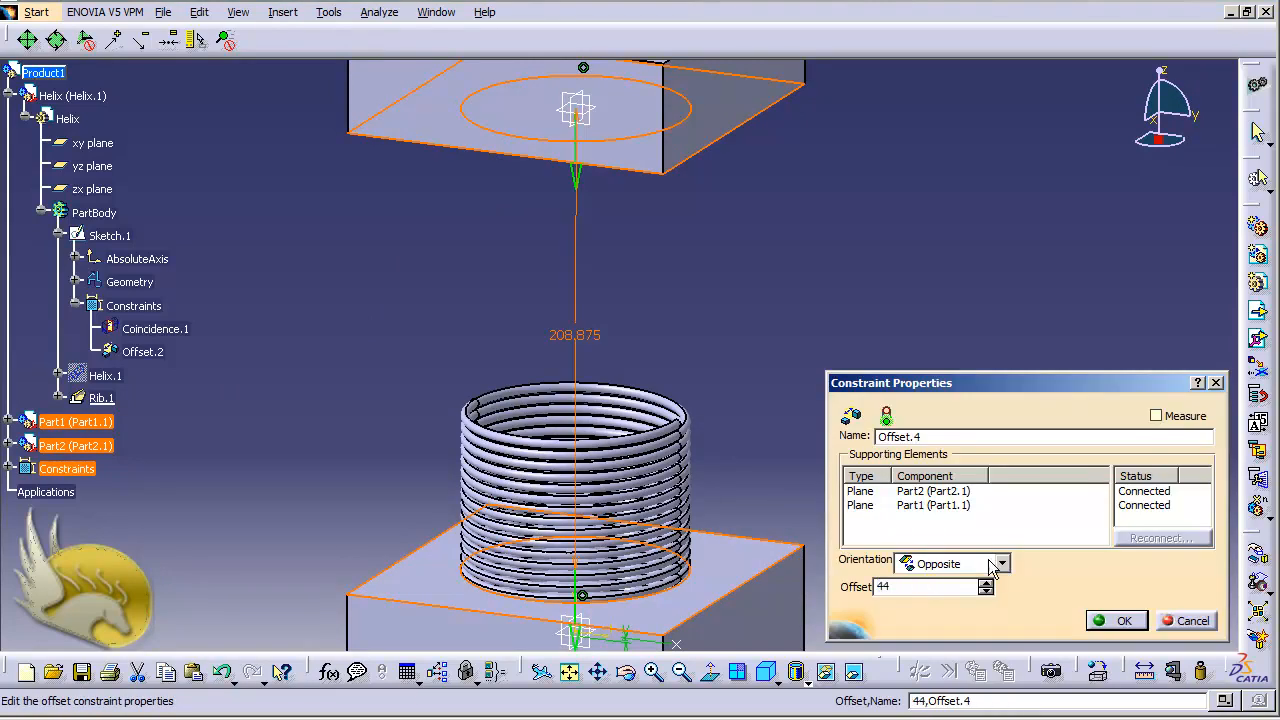
pyautogui.click(1120, 623)
pyautogui.click(843, 380)
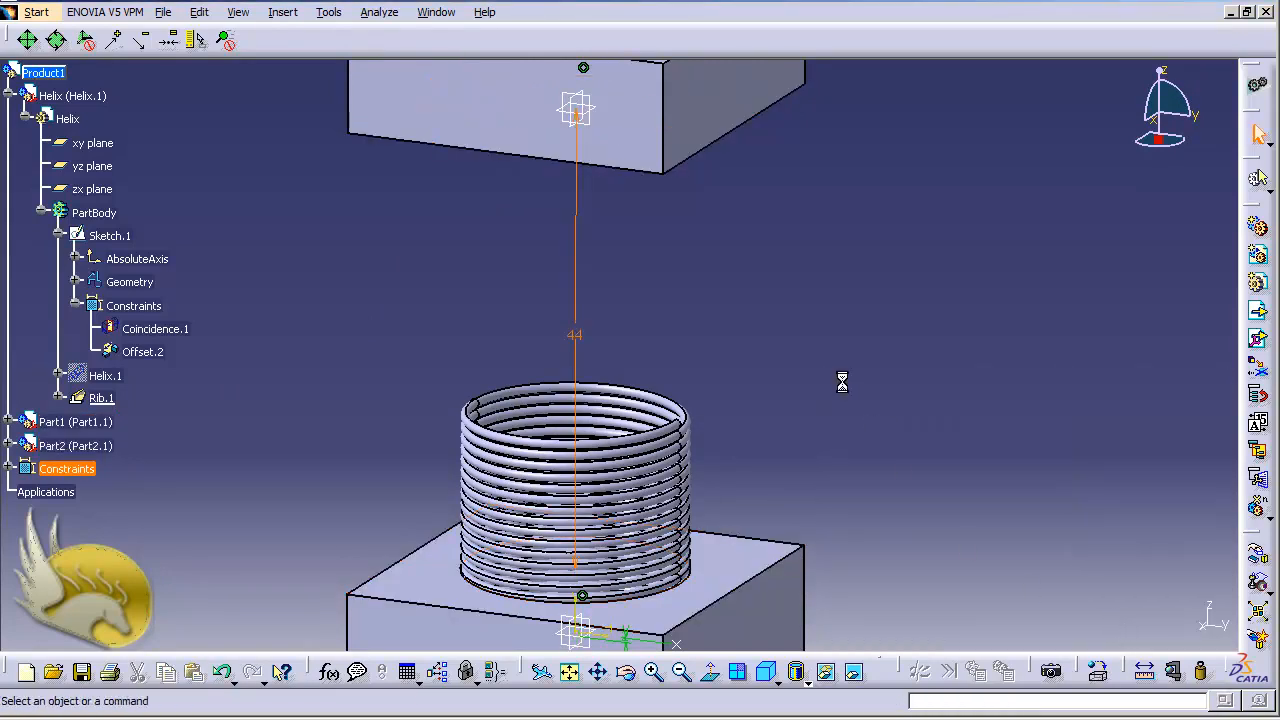
pyautogui.hotkey('ctrl', 'u')
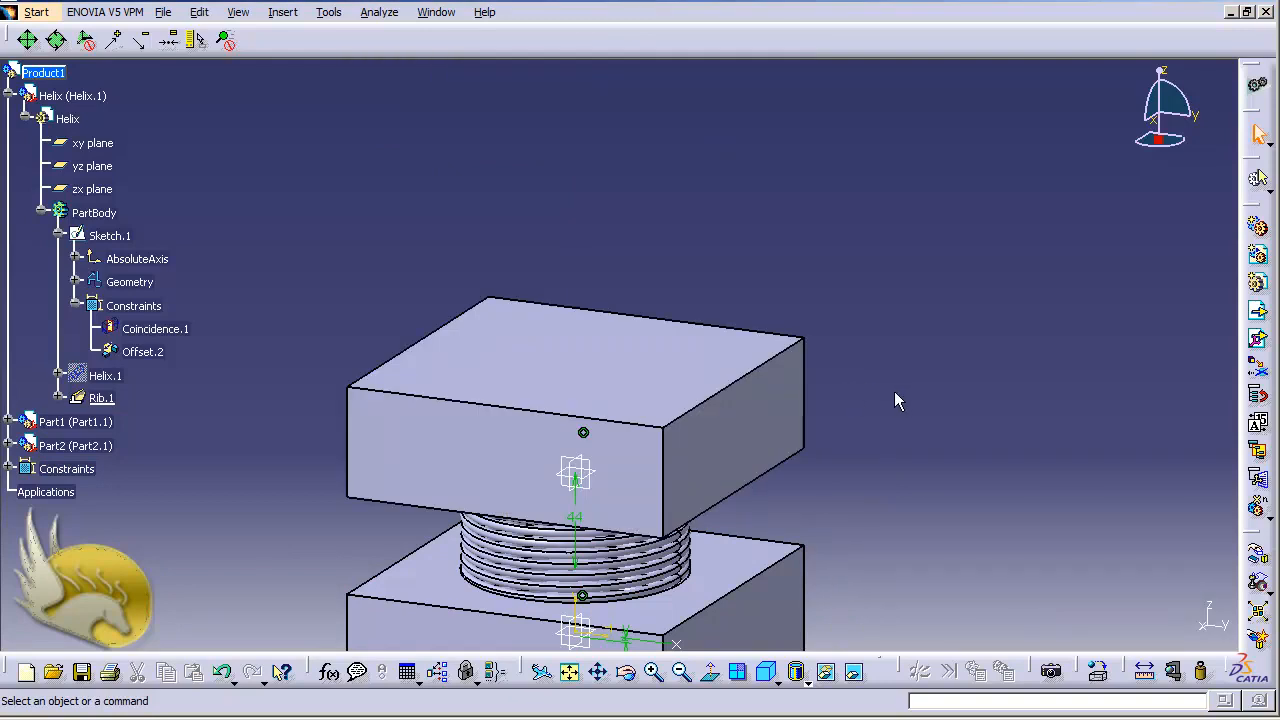
# Open the Product1 formulas and start a new formula for the Height parameter of Helix.1
pyautogui.hotkey('ctrl', 'Up')
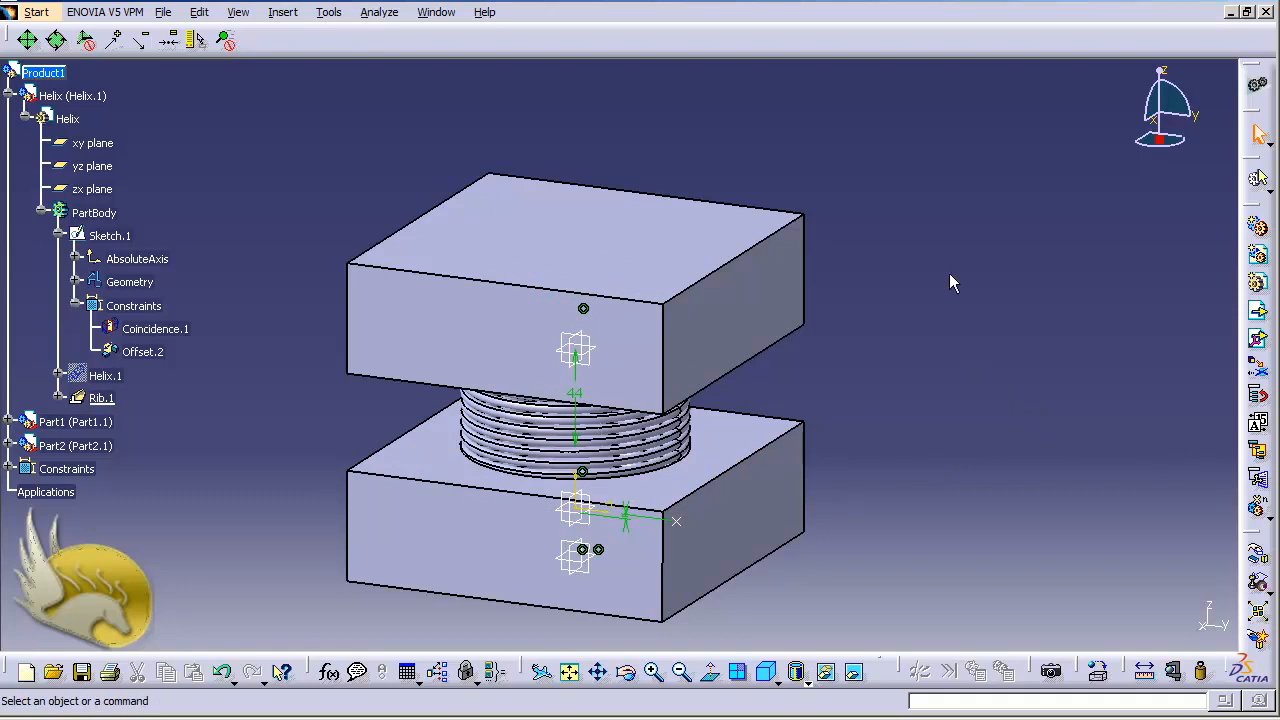
pyautogui.click(328, 12)
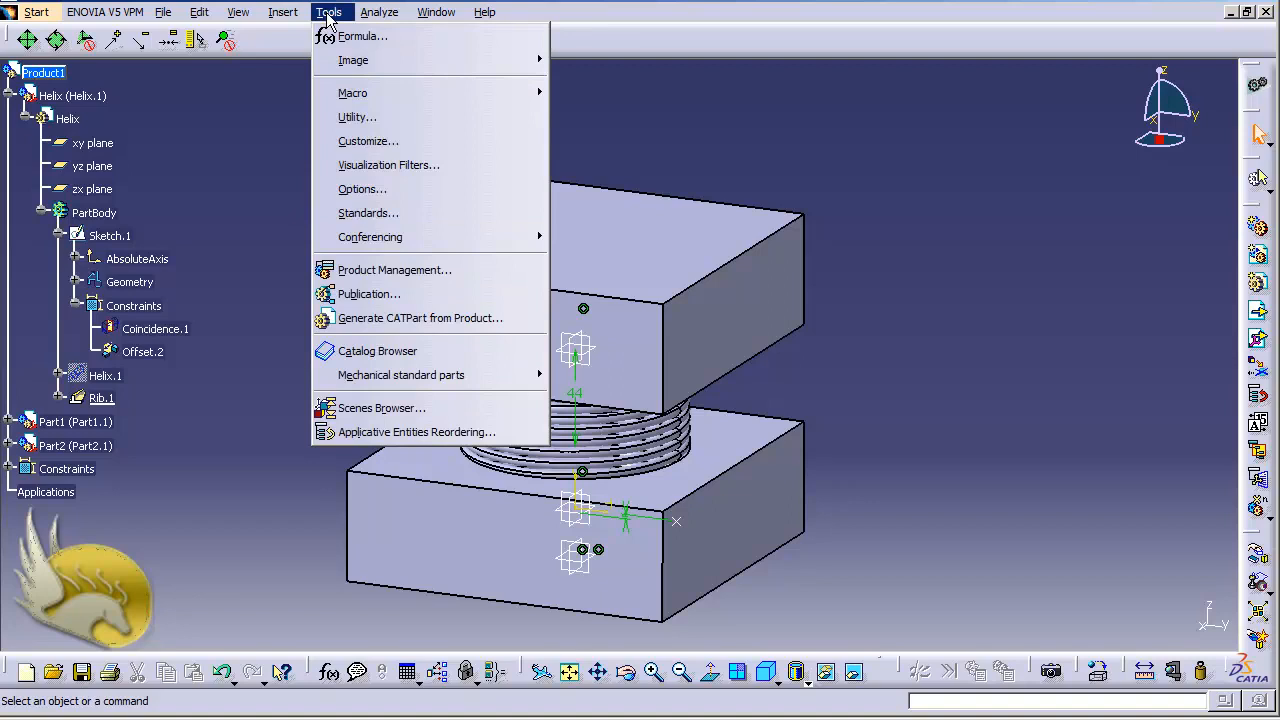
pyautogui.click(345, 36)
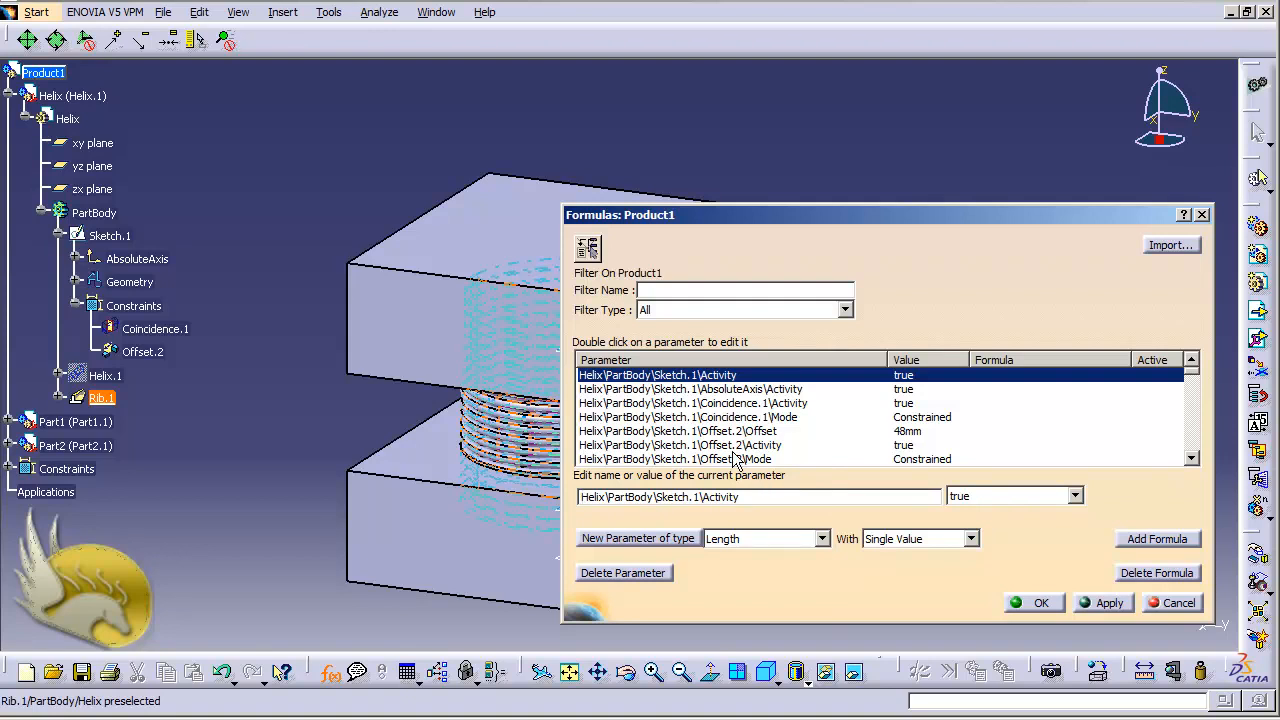
pyautogui.click(1191, 459)
pyautogui.click(1191, 459)
pyautogui.click(1191, 459)
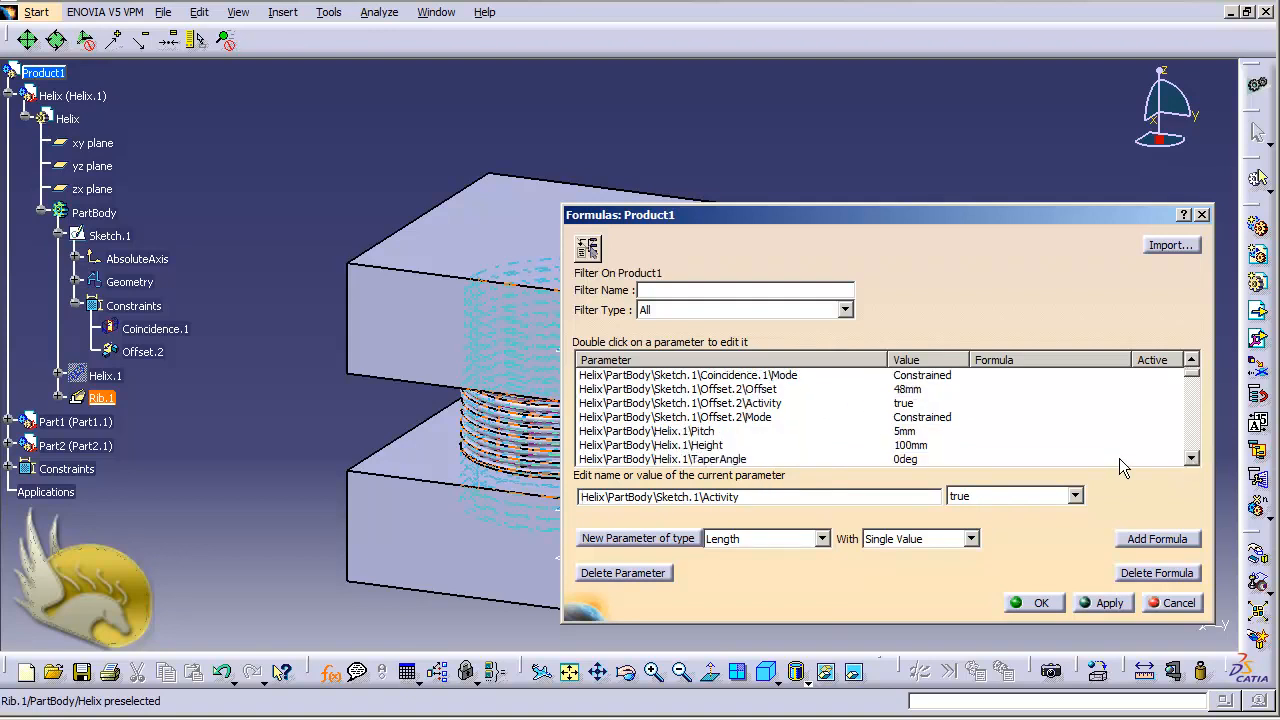
pyautogui.click(720, 445)
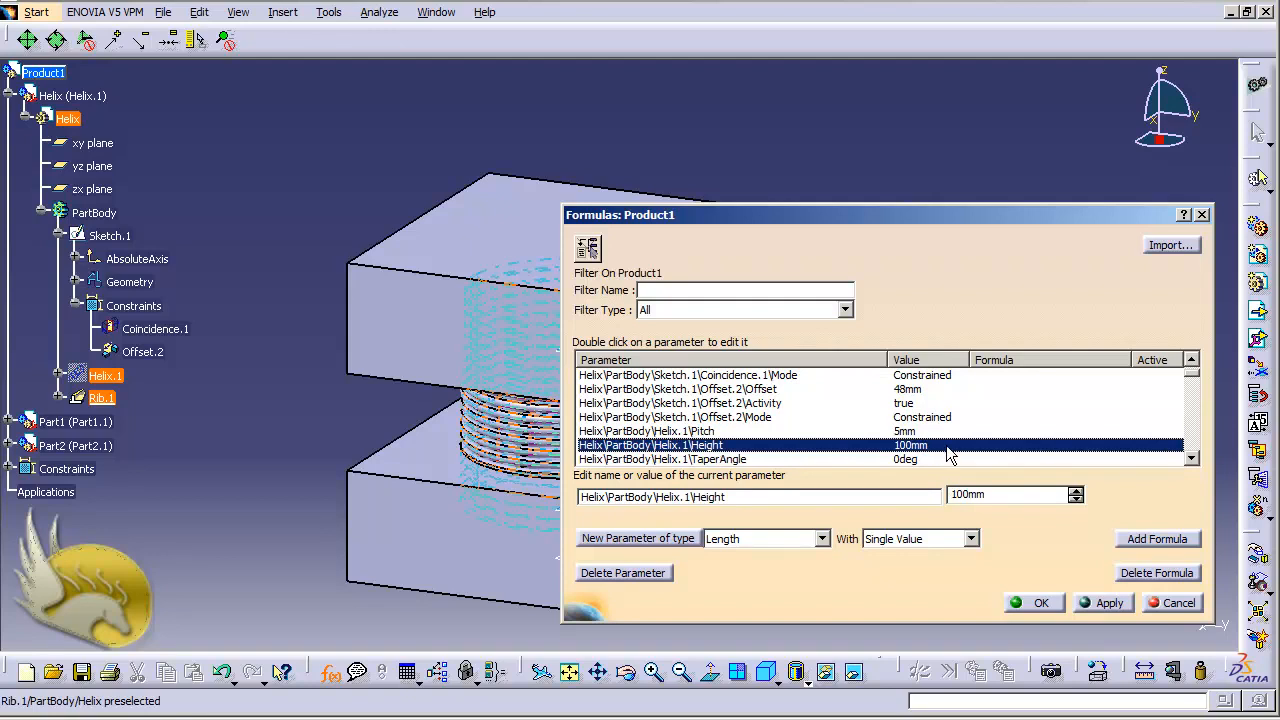
pyautogui.click(1148, 542)
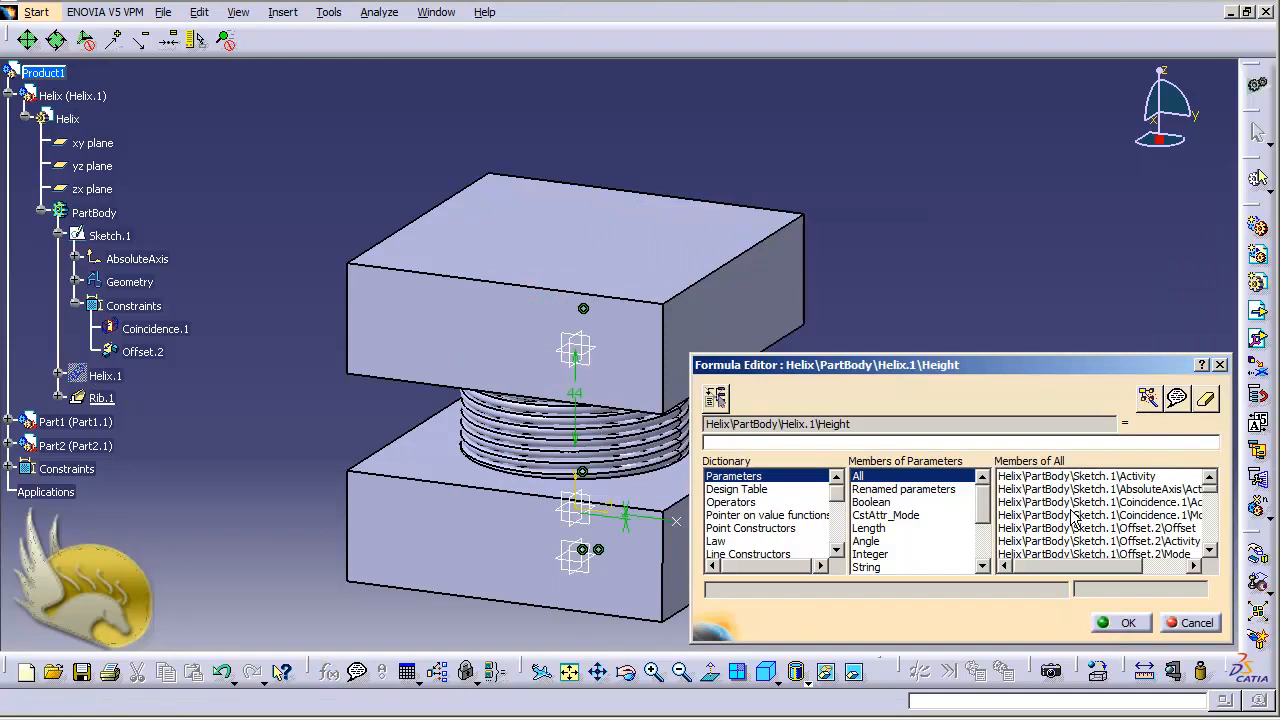
pyautogui.moveTo(855, 424); pyautogui.dragTo(702, 429)
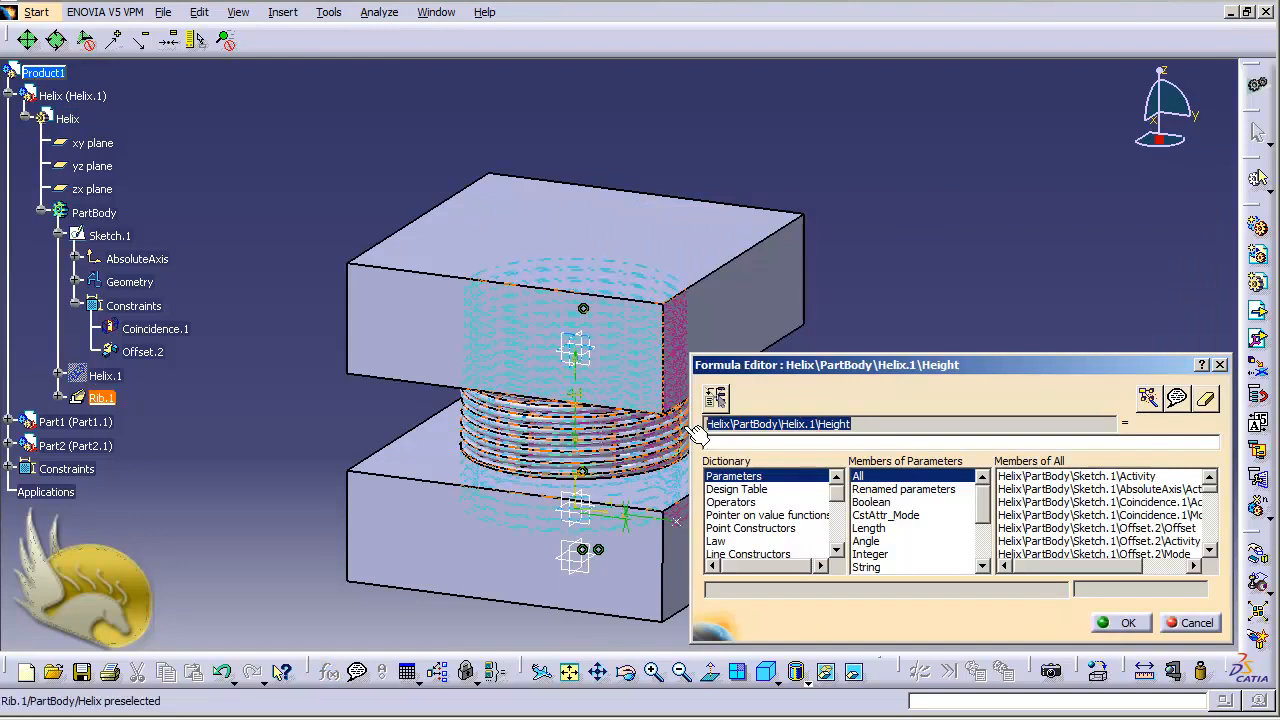
pyautogui.click(922, 426)
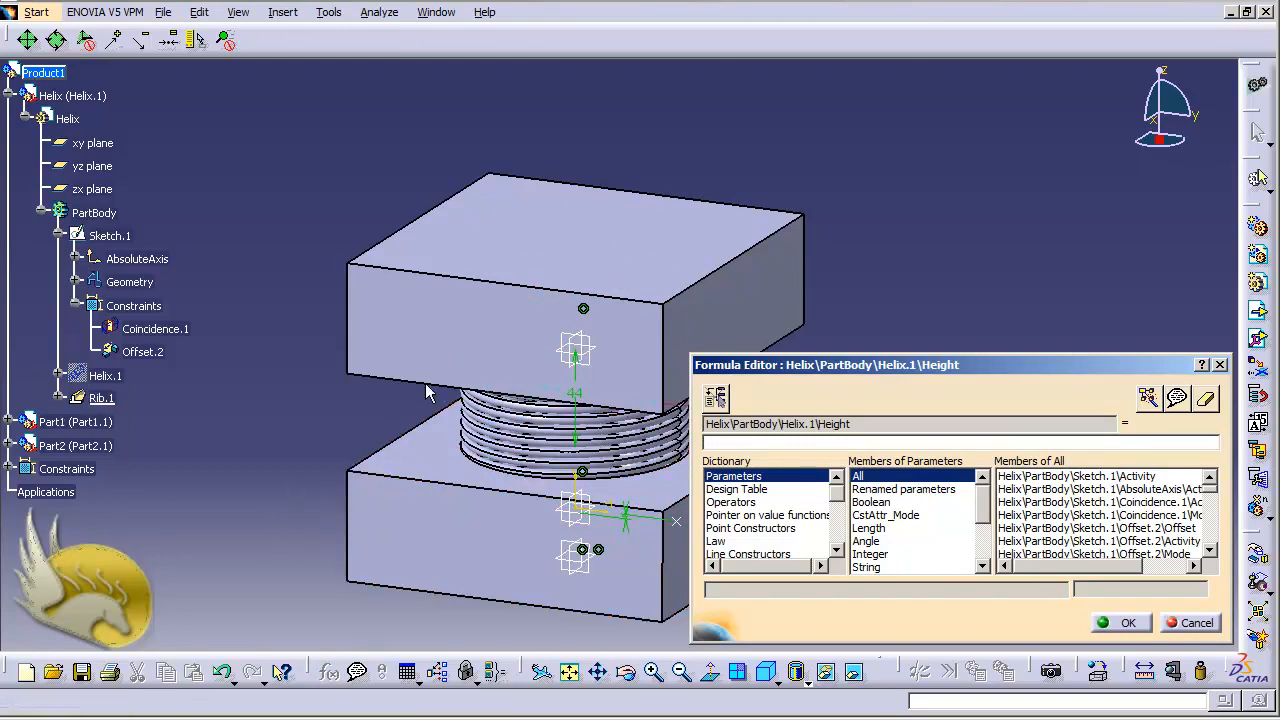
# Begin the Height formula with the Offset value of the Offset.4 constraint between Part2 and Part1, followed by a plus sign
pyautogui.click(8, 469)
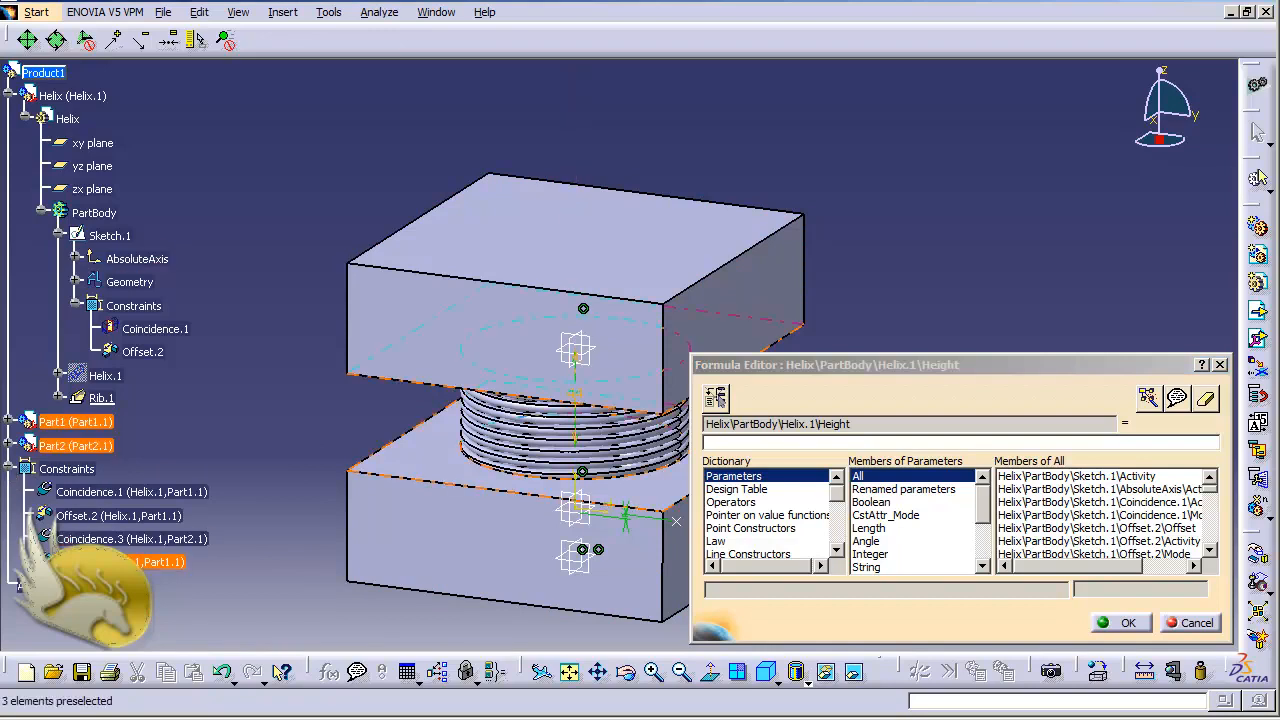
pyautogui.click(150, 562)
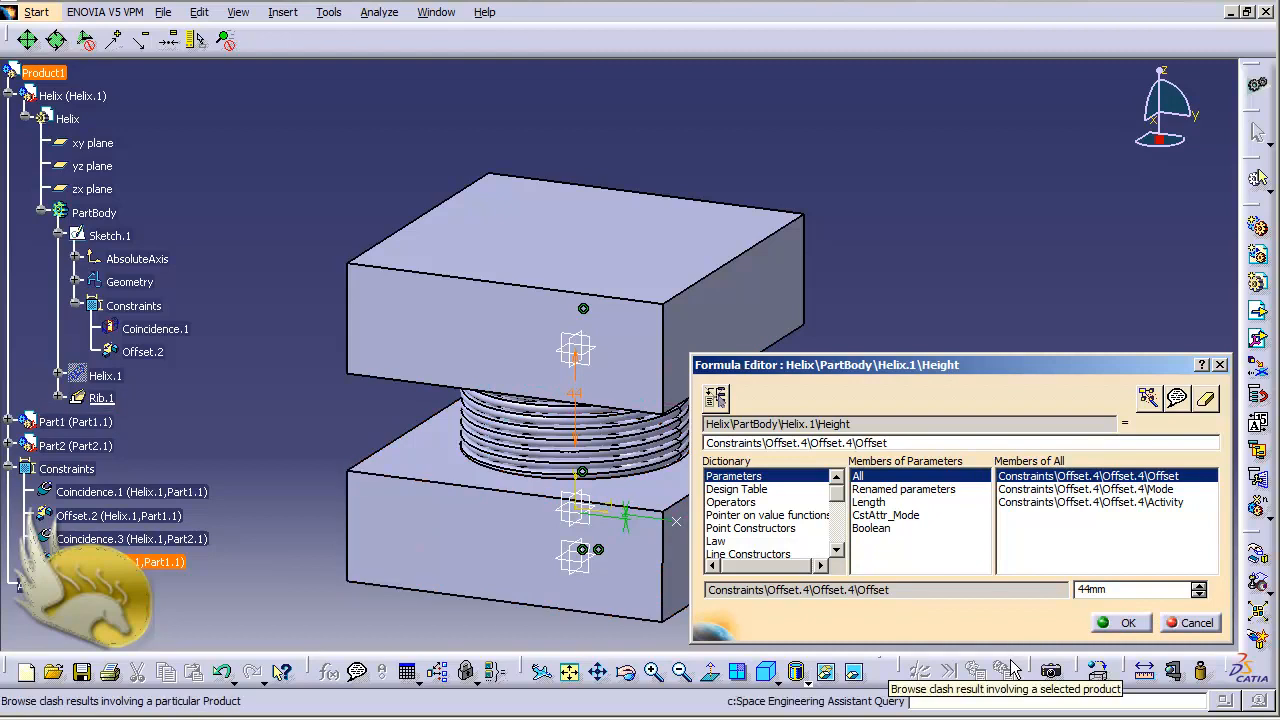
pyautogui.write('+')
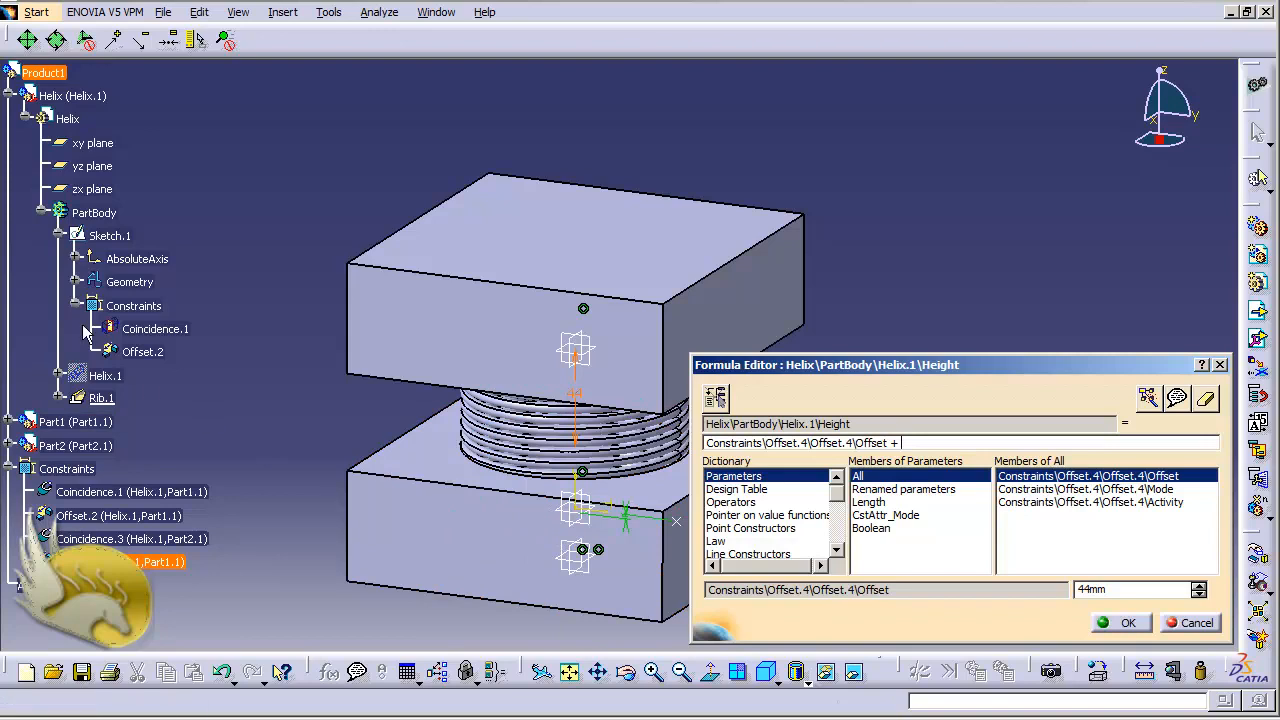
# Add the FirstLimit depth of Part1's Pocket.1 to the Height formula
pyautogui.click(24, 120)
pyautogui.click(8, 143)
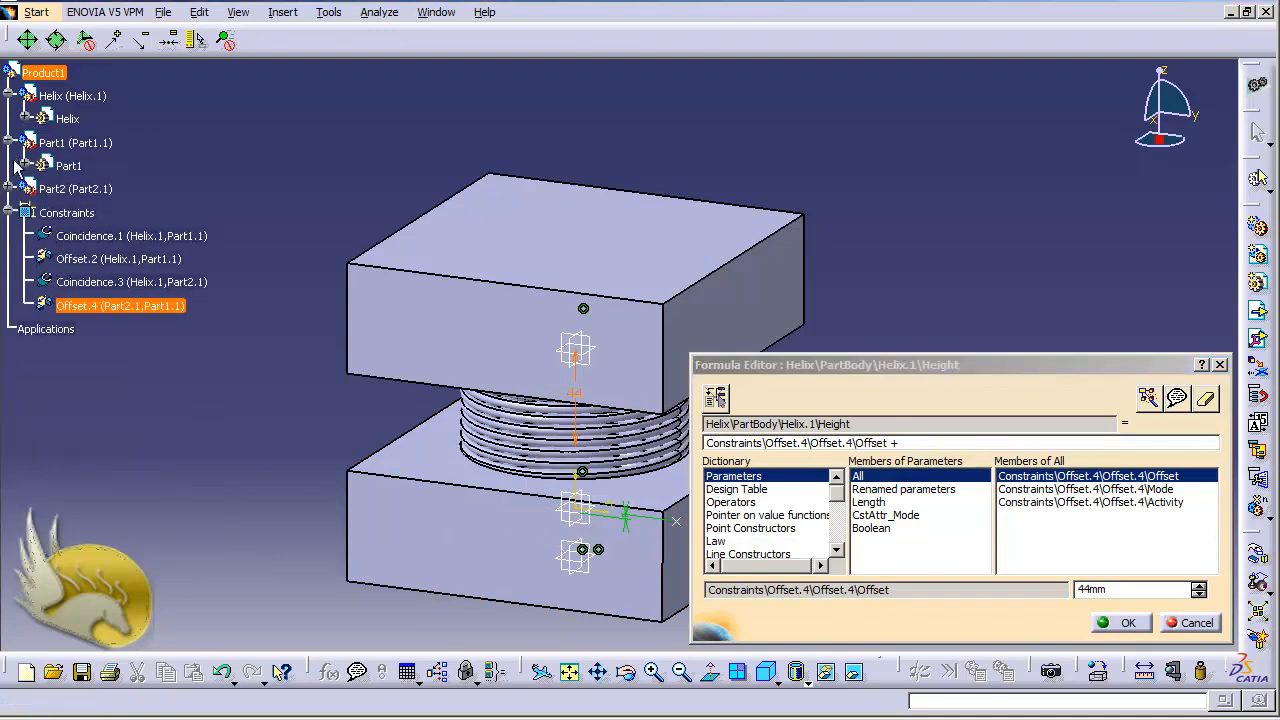
pyautogui.click(25, 165)
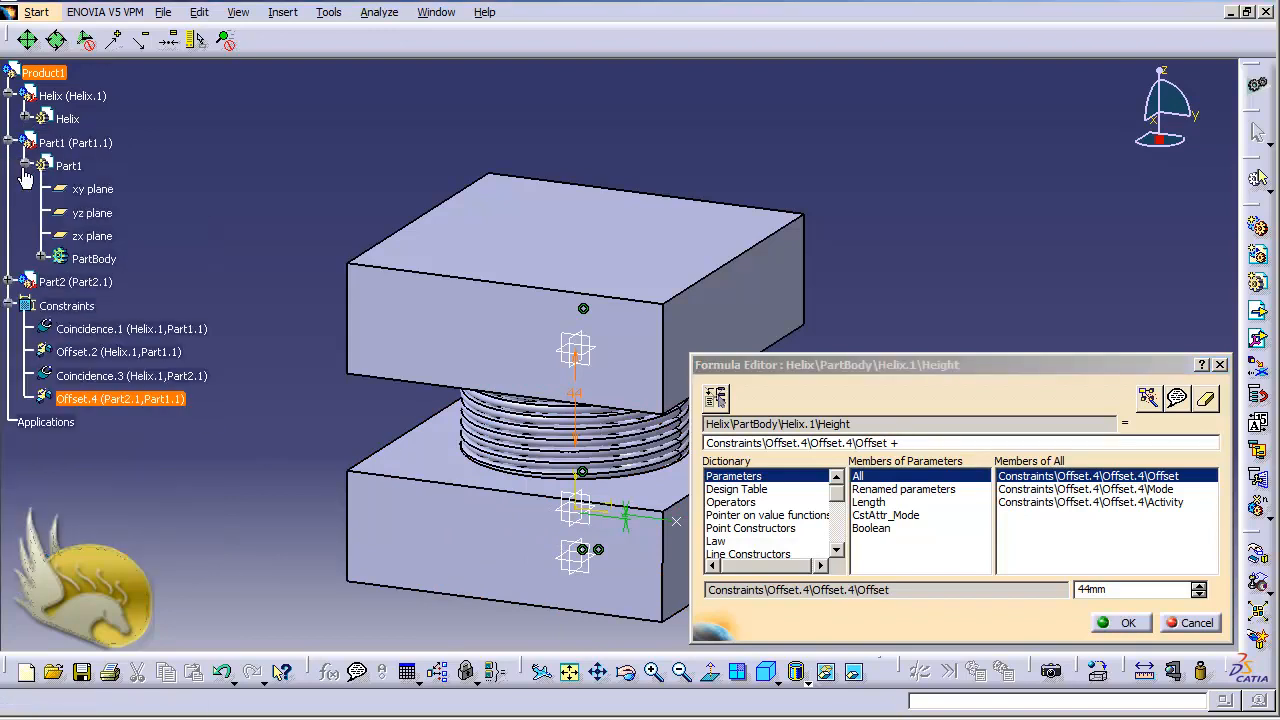
pyautogui.click(41, 259)
pyautogui.click(101, 282)
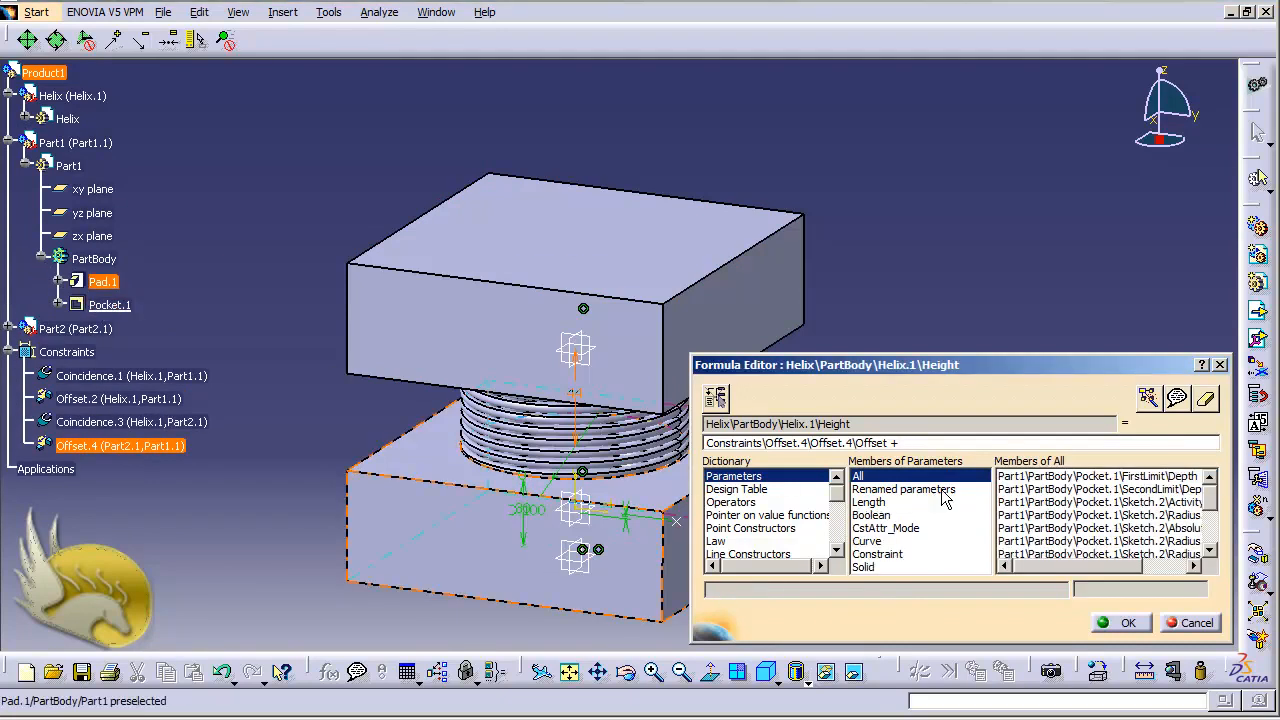
pyautogui.doubleClick(1100, 478)
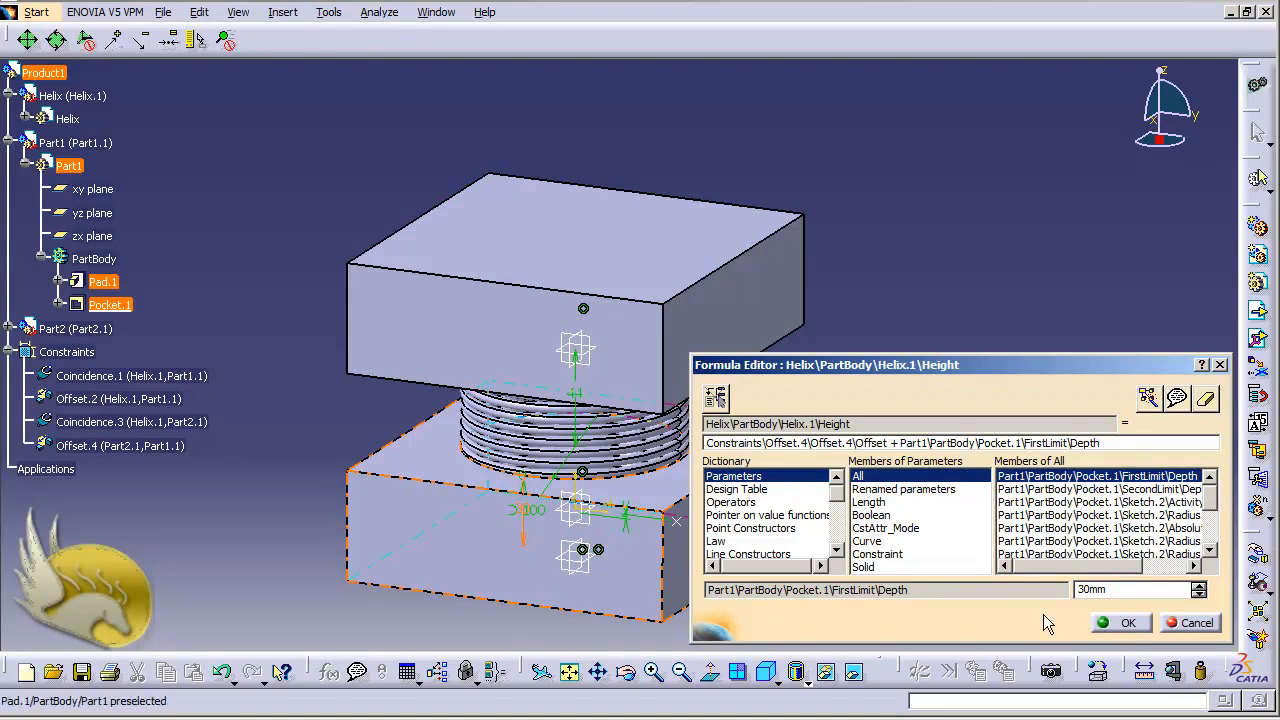
# Extend the Height formula with a plus sign and the FirstLimit depth of Part2's Pocket.1
pyautogui.write('+')
pyautogui.click(9, 143)
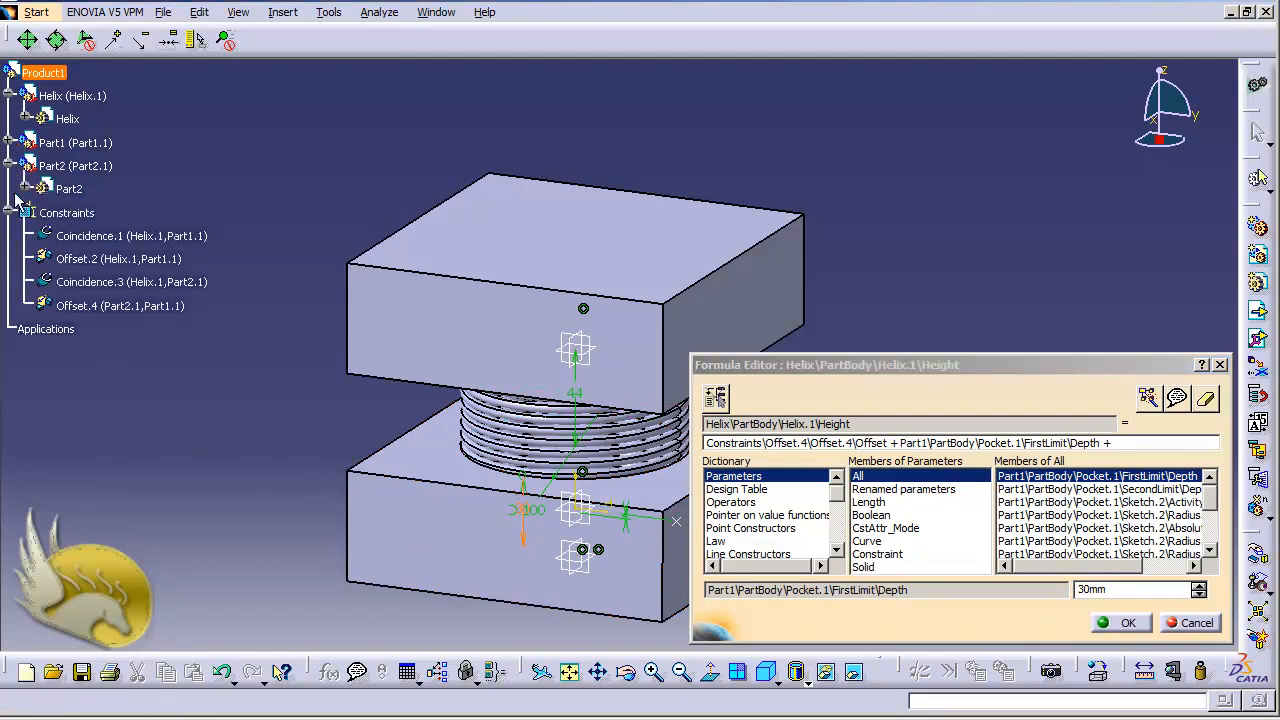
pyautogui.click(9, 166)
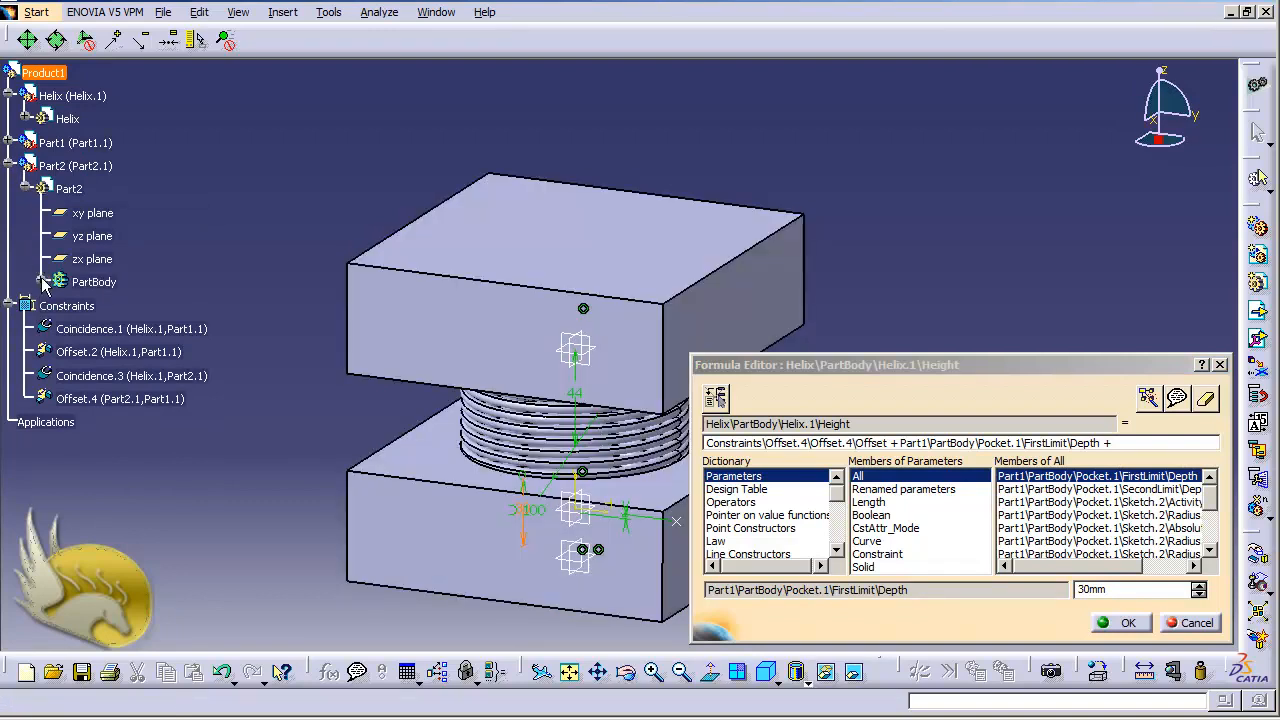
pyautogui.click(42, 281)
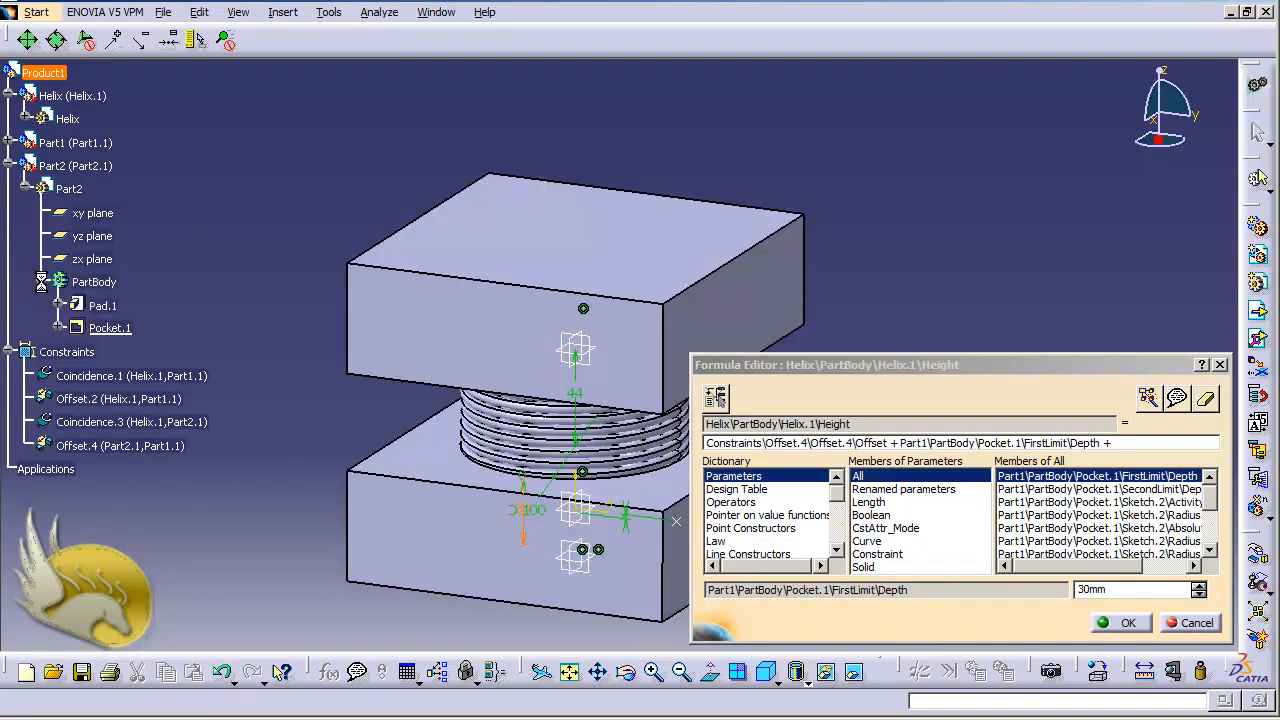
pyautogui.click(88, 330)
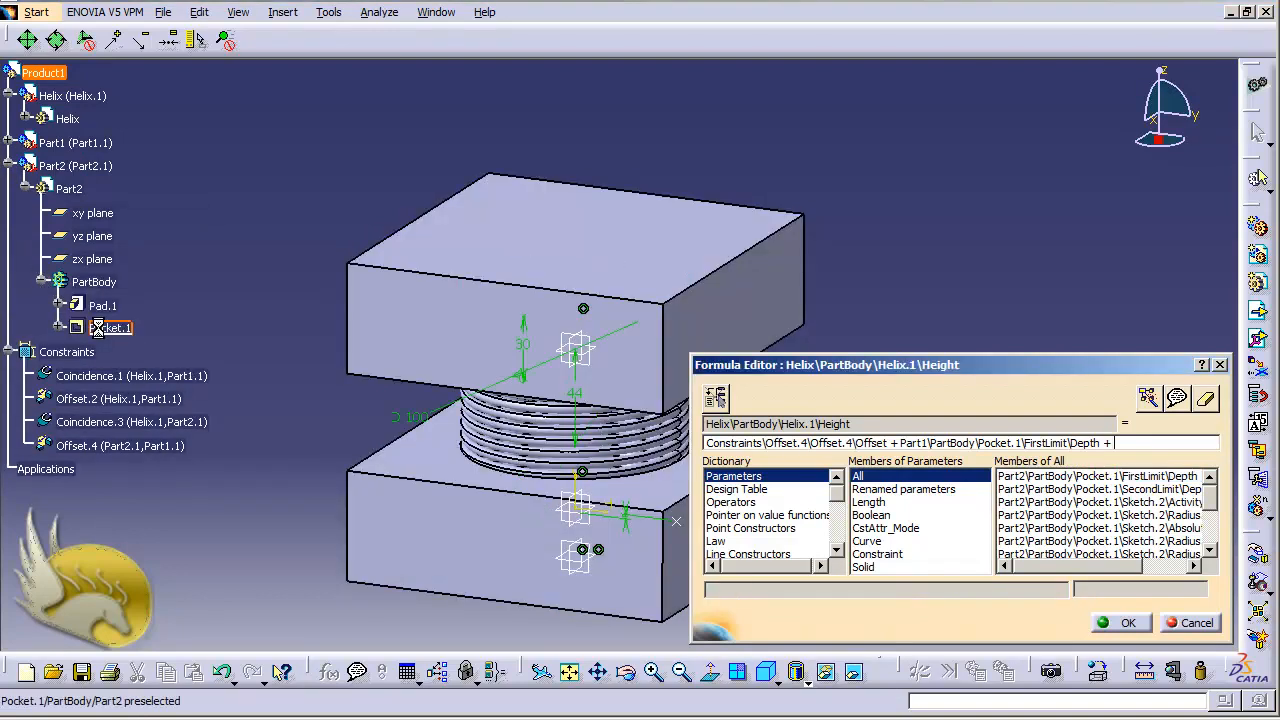
pyautogui.doubleClick(1133, 478)
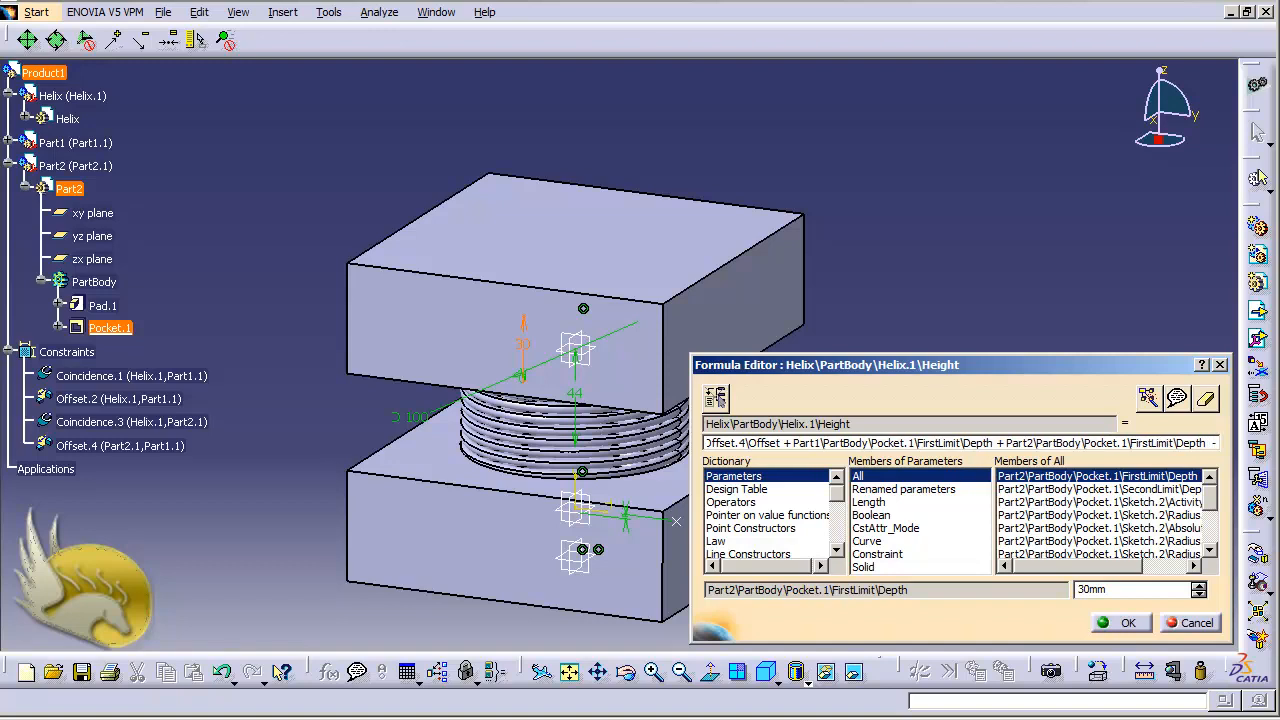
# Subtract 4mm at the end of the Height formula, accept it and close the formulas dialog
pyautogui.write('-4')
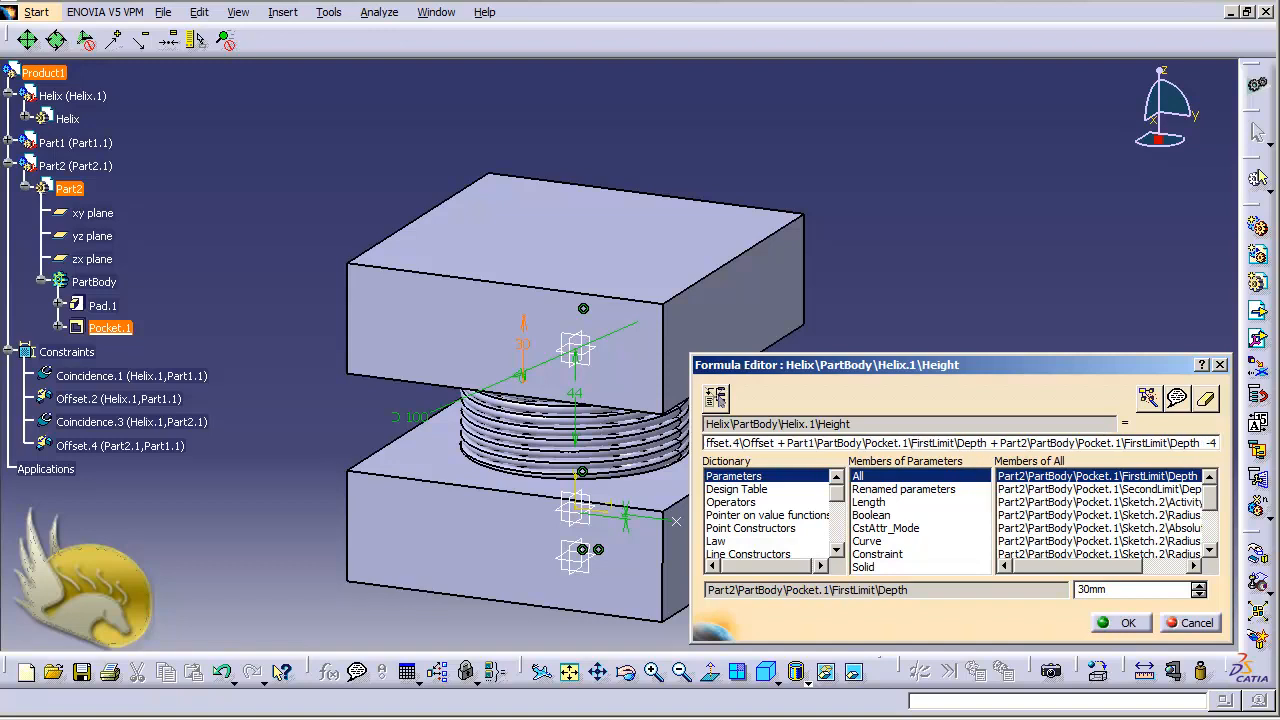
pyautogui.press('BackSpace')
pyautogui.write('4')
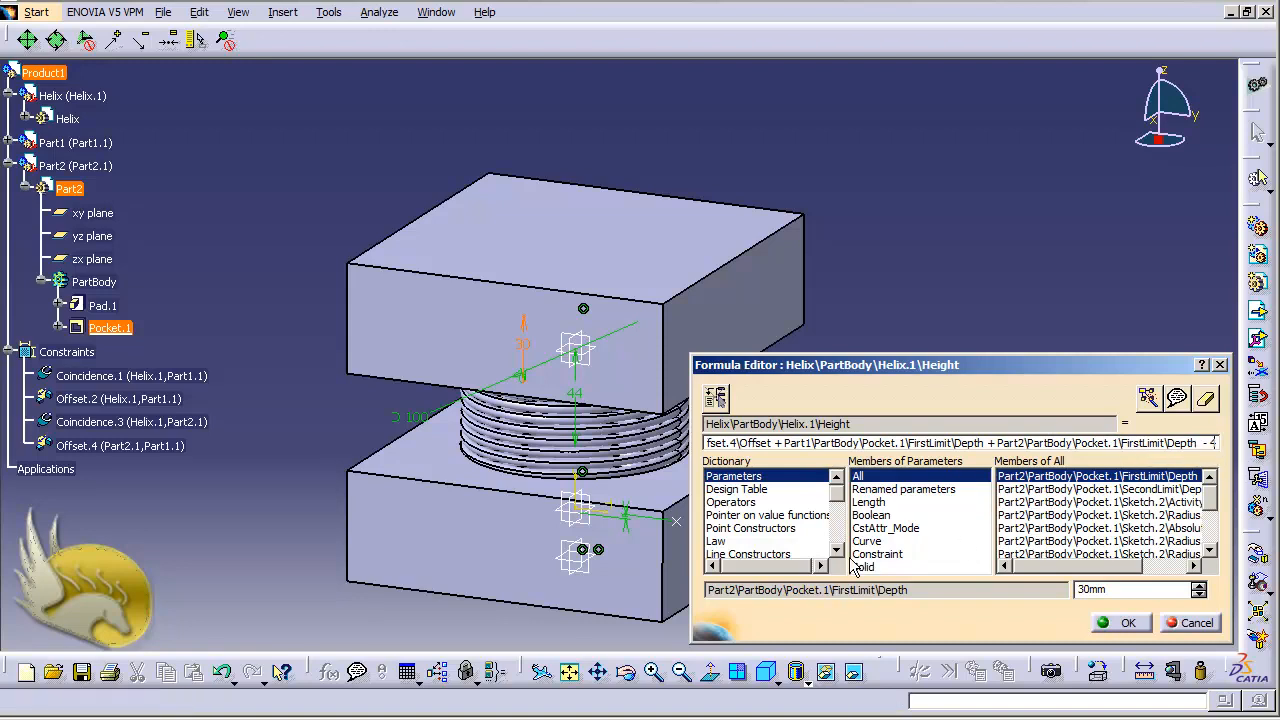
pyautogui.scroll(-4, 835, 497)
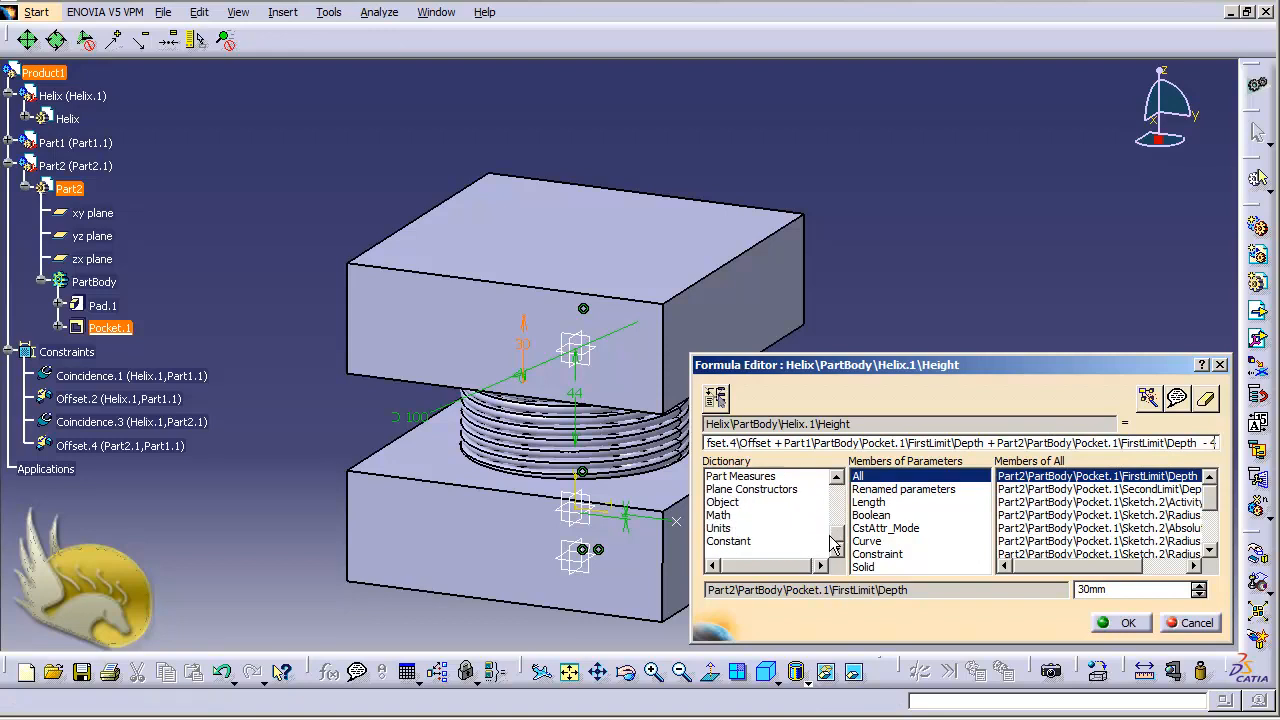
pyautogui.click(714, 528)
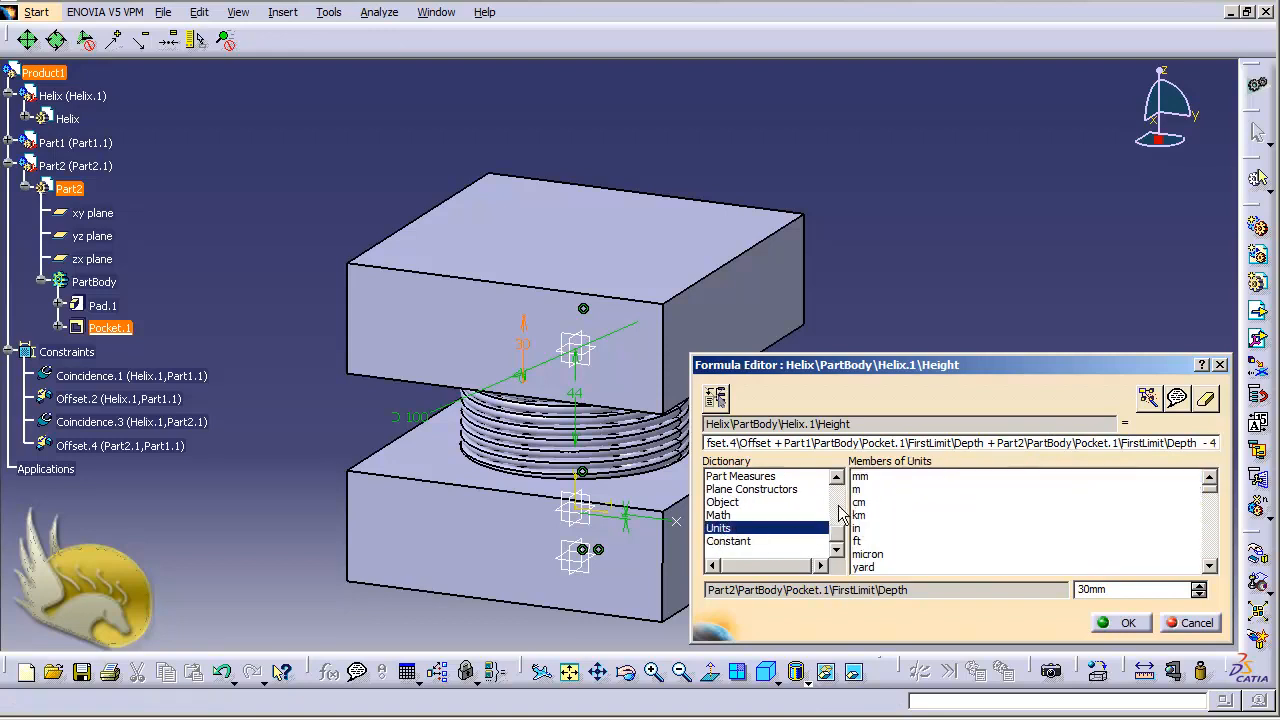
pyautogui.doubleClick(862, 477)
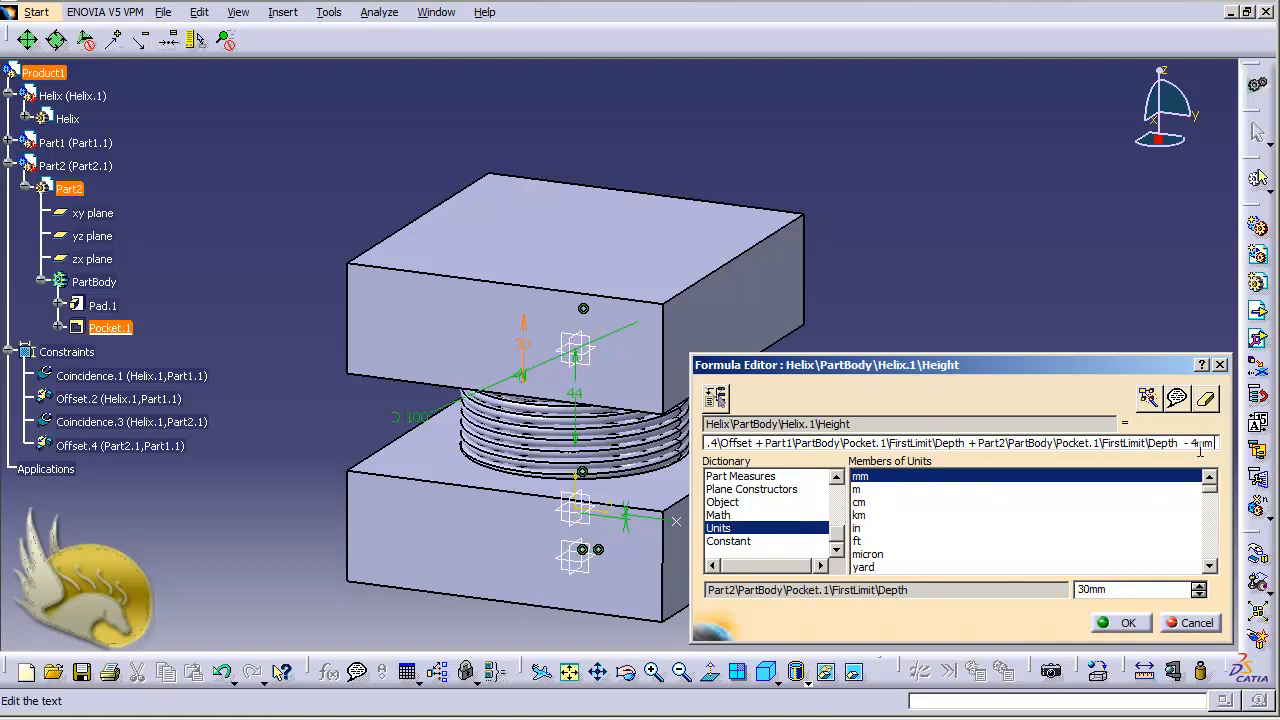
pyautogui.click(1140, 623)
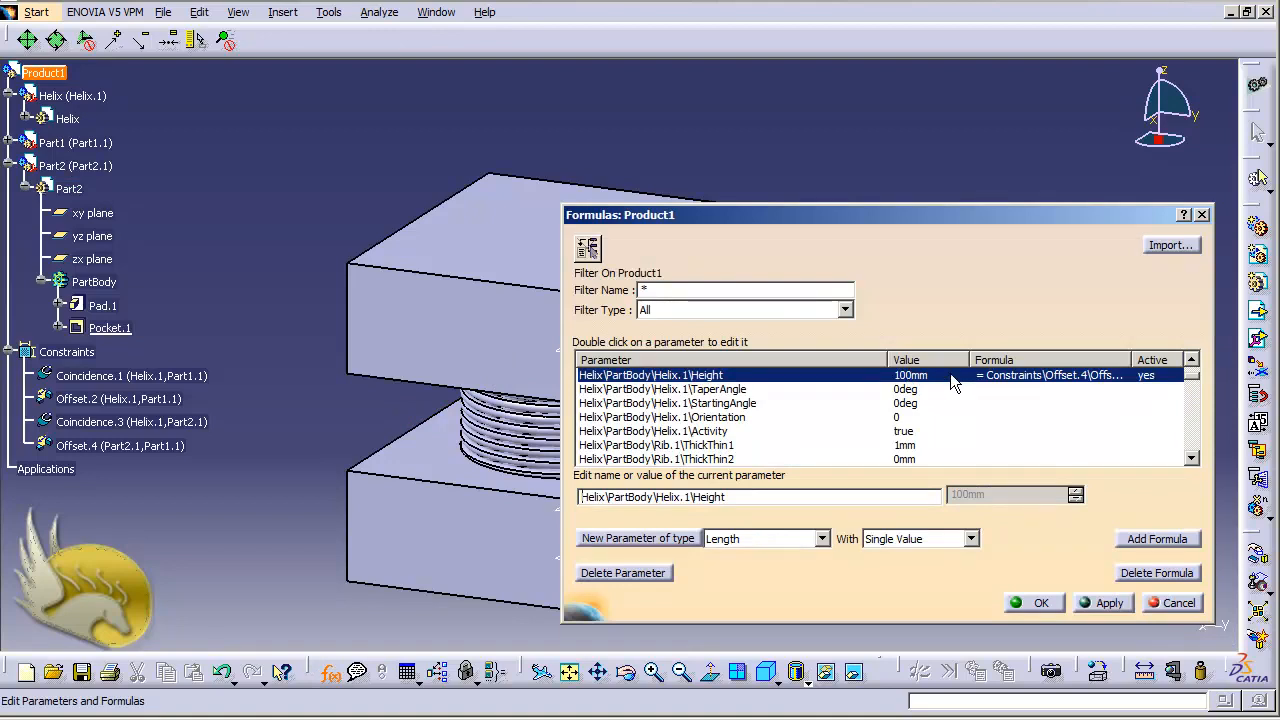
pyautogui.click(1040, 603)
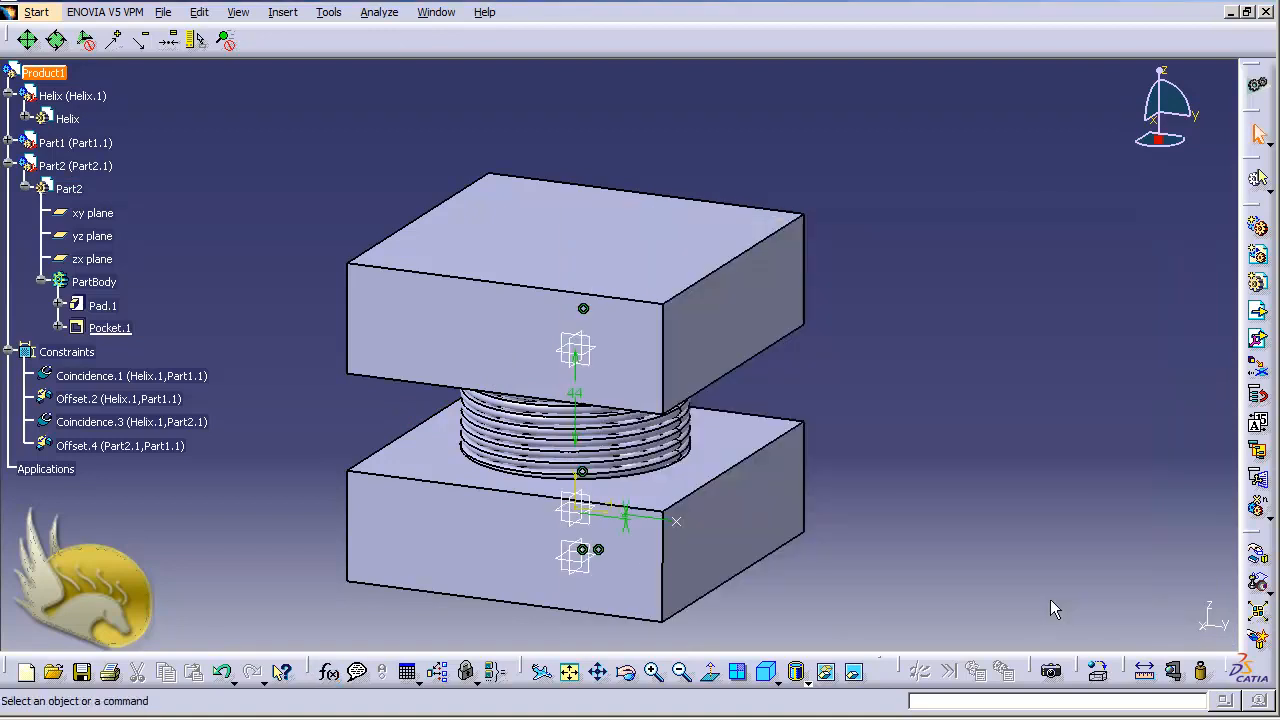
# Expand Helix.1 in the specification tree to examine its parameters and height formula, and collapse Sketch.1
pyautogui.click(26, 118)
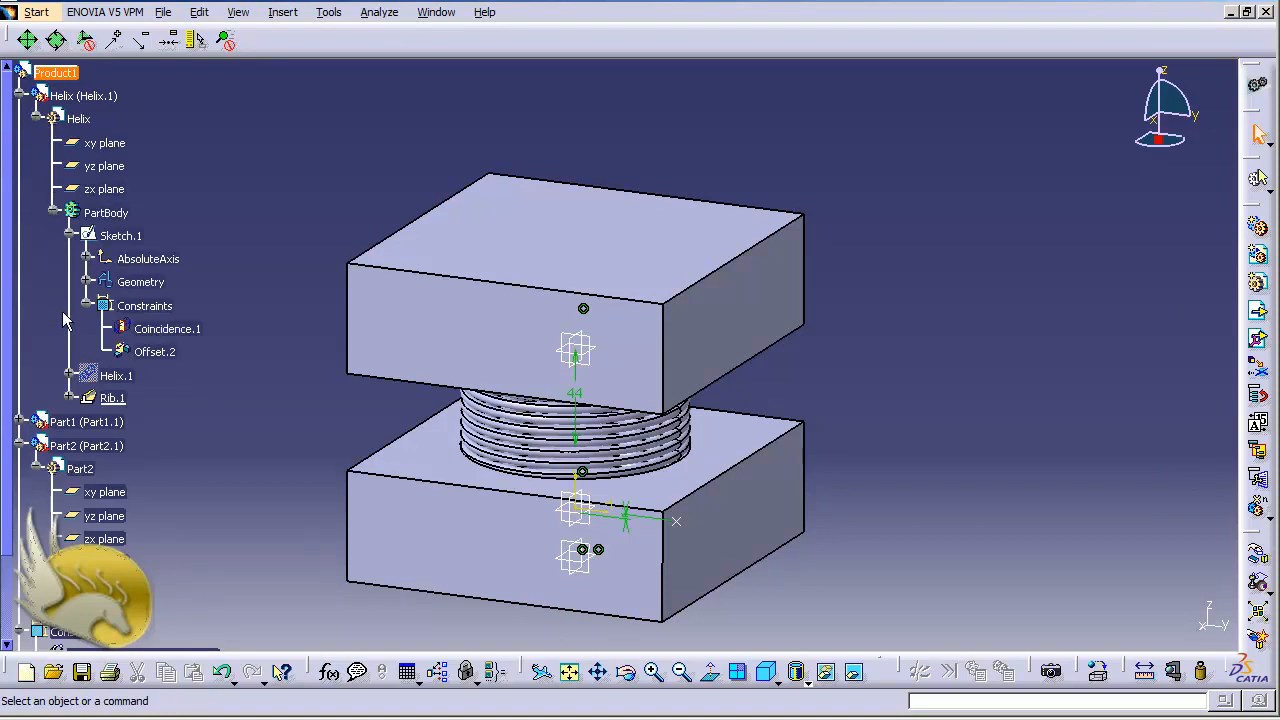
pyautogui.click(66, 374)
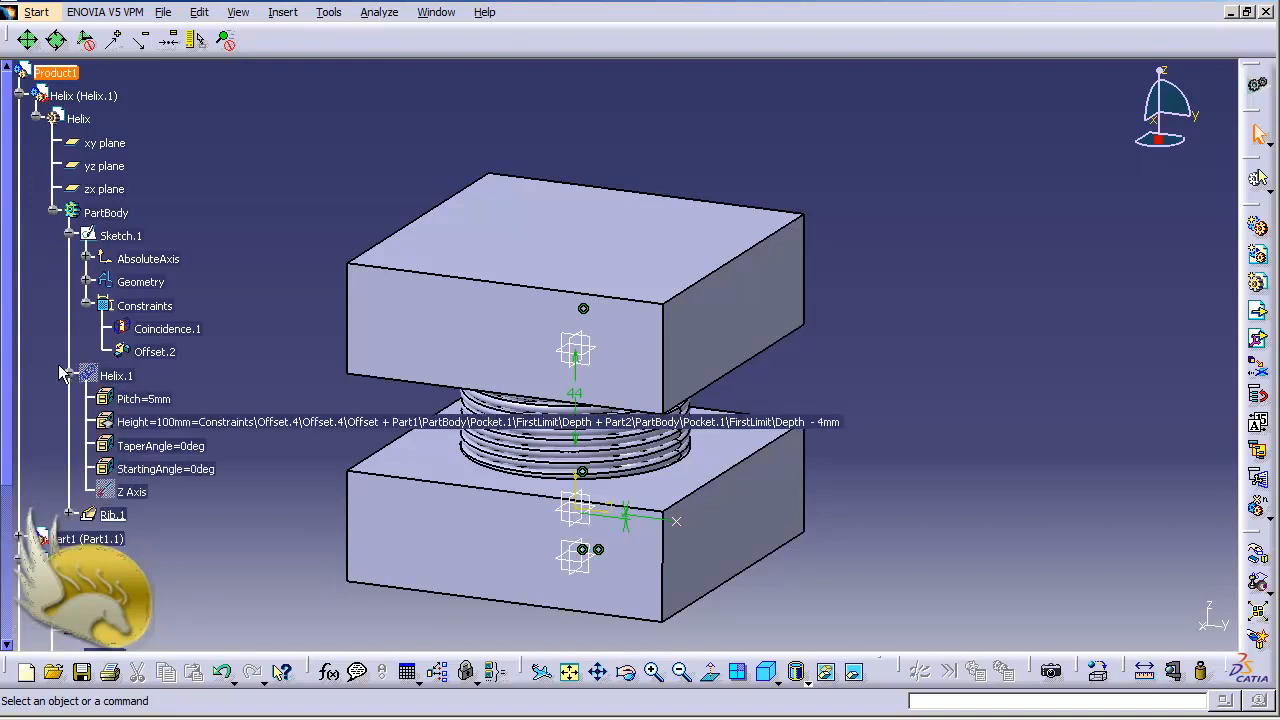
pyautogui.click(68, 235)
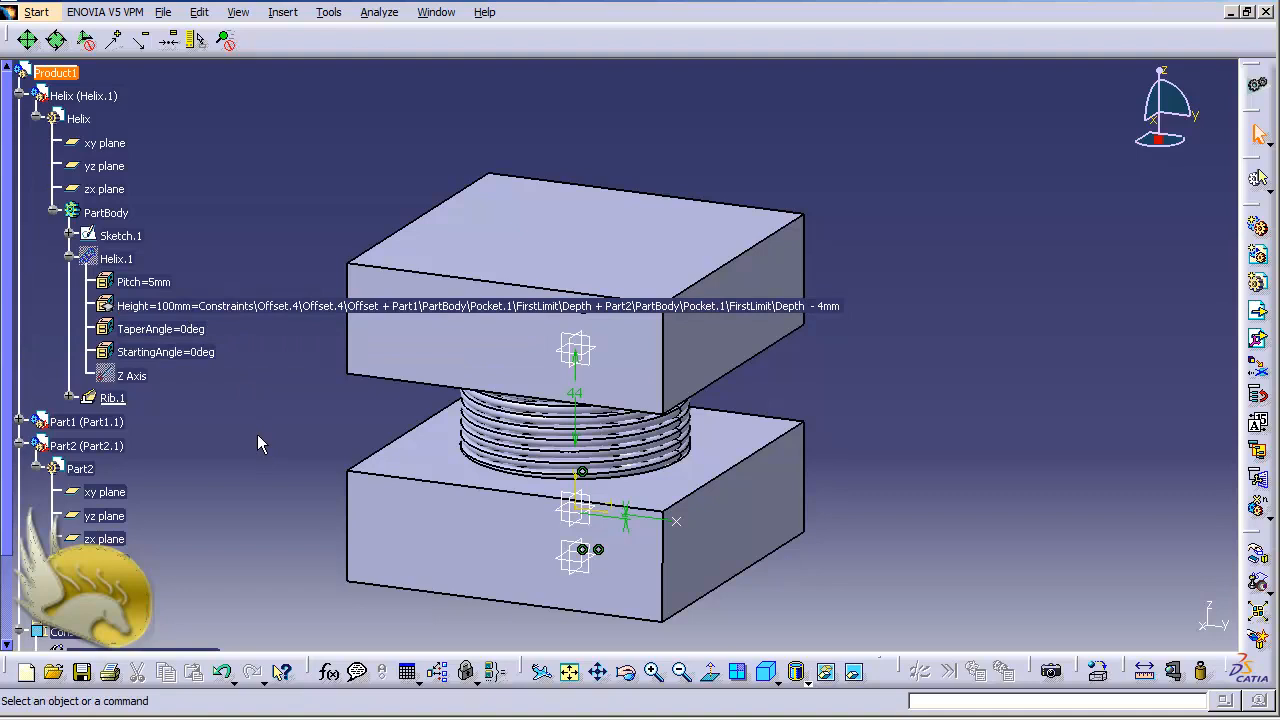
# Collapse Part2 in the tree and set the Offset.4 constraint between Part2 and Part1 to 100 mm
pyautogui.click(20, 446)
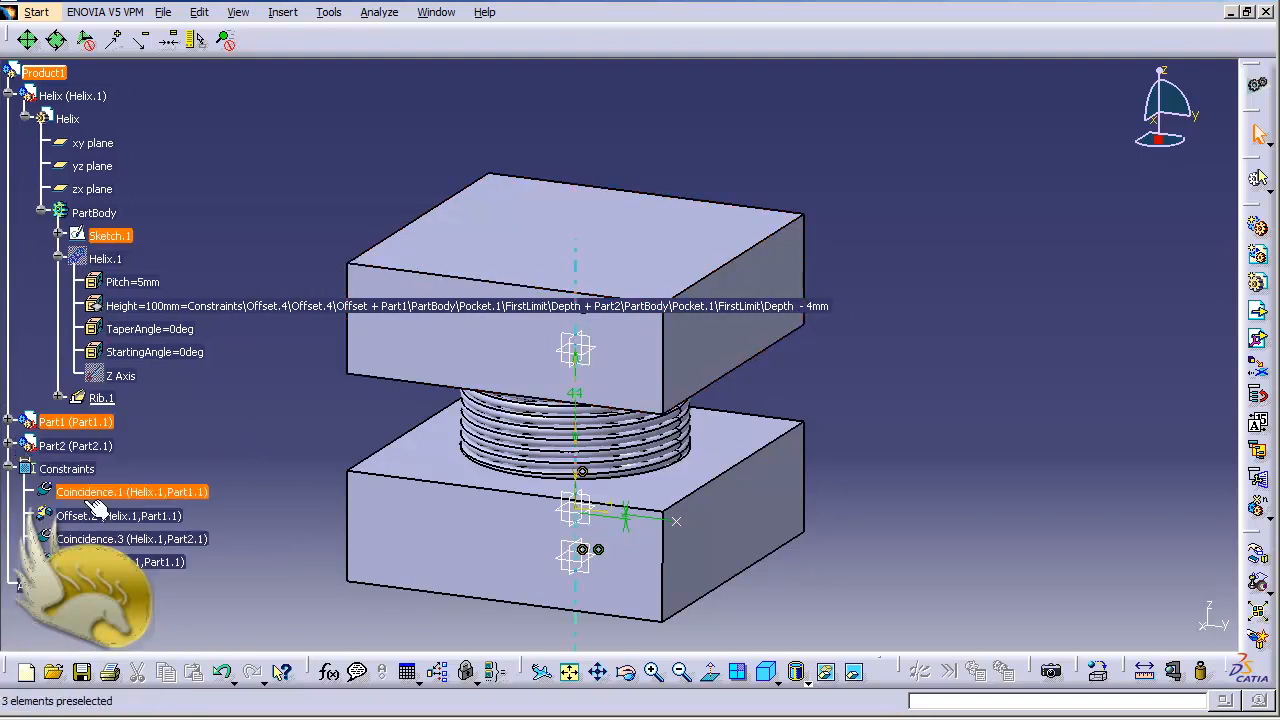
pyautogui.doubleClick(120, 562)
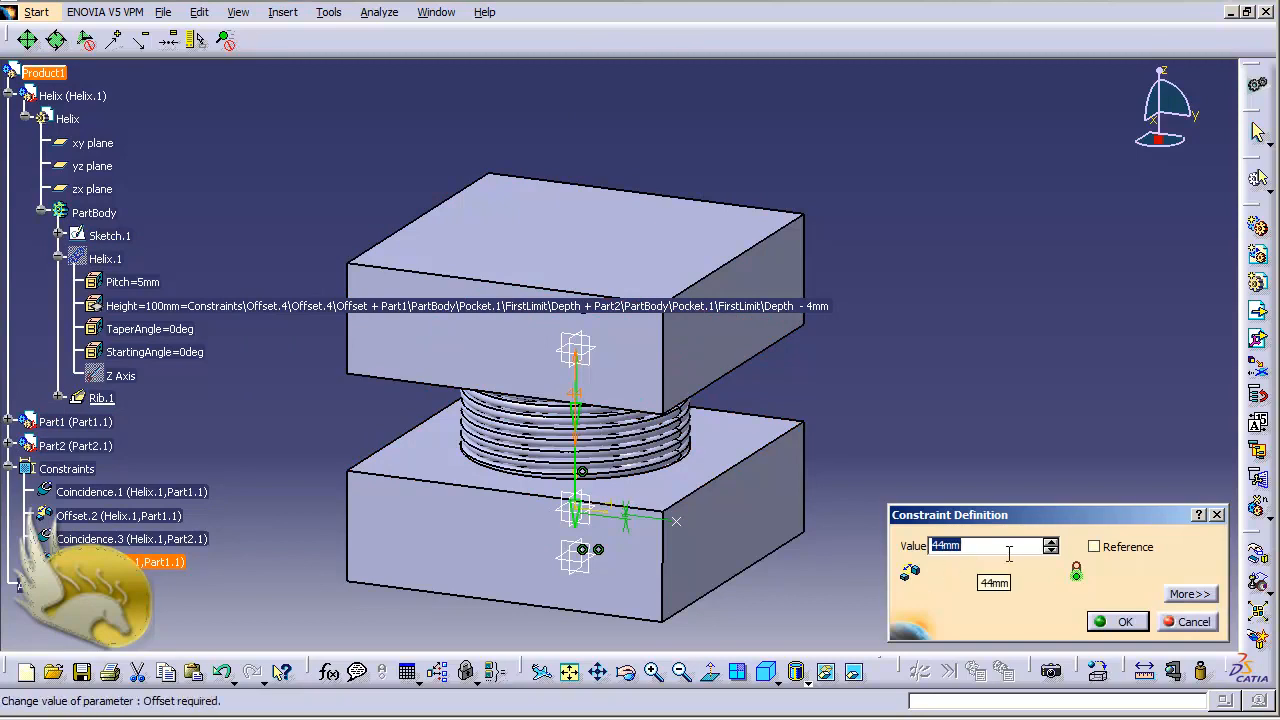
pyautogui.write('100')
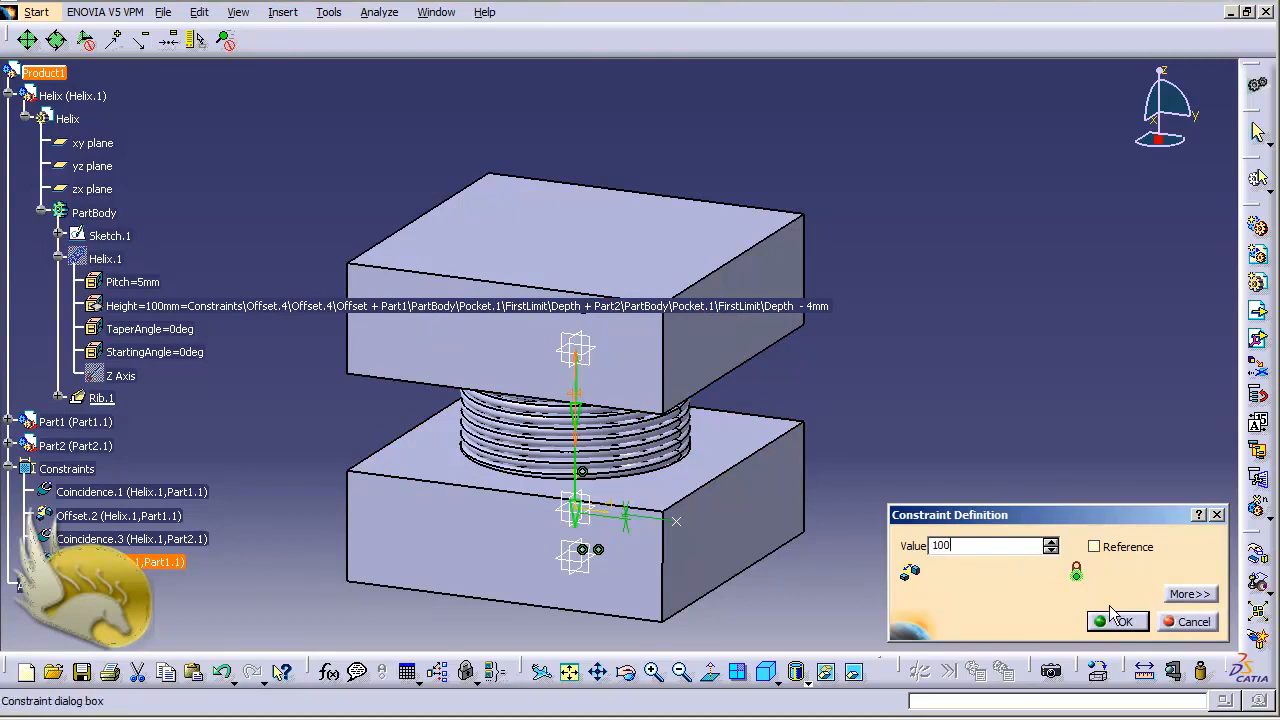
pyautogui.click(1118, 621)
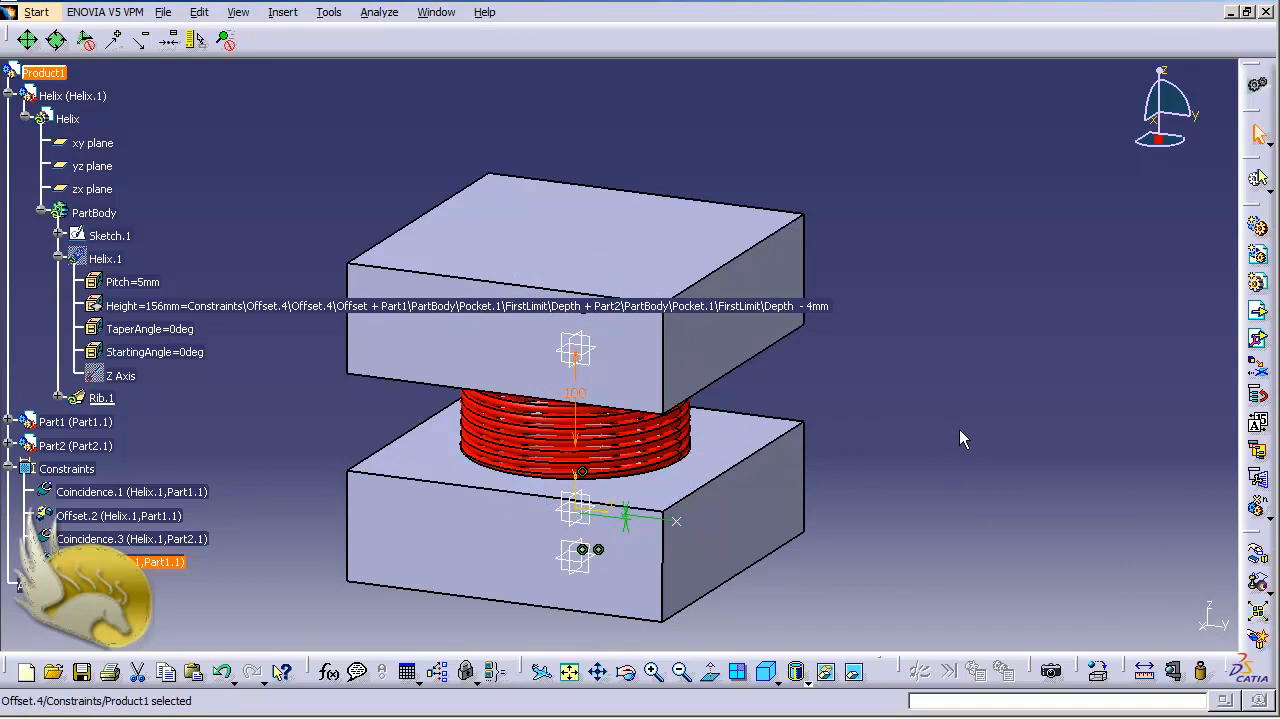
# Update the product, set the Offset.4 constraint between Part2 and Part1 to 200 mm, and update again
pyautogui.hotkey('ctrl', 'u')
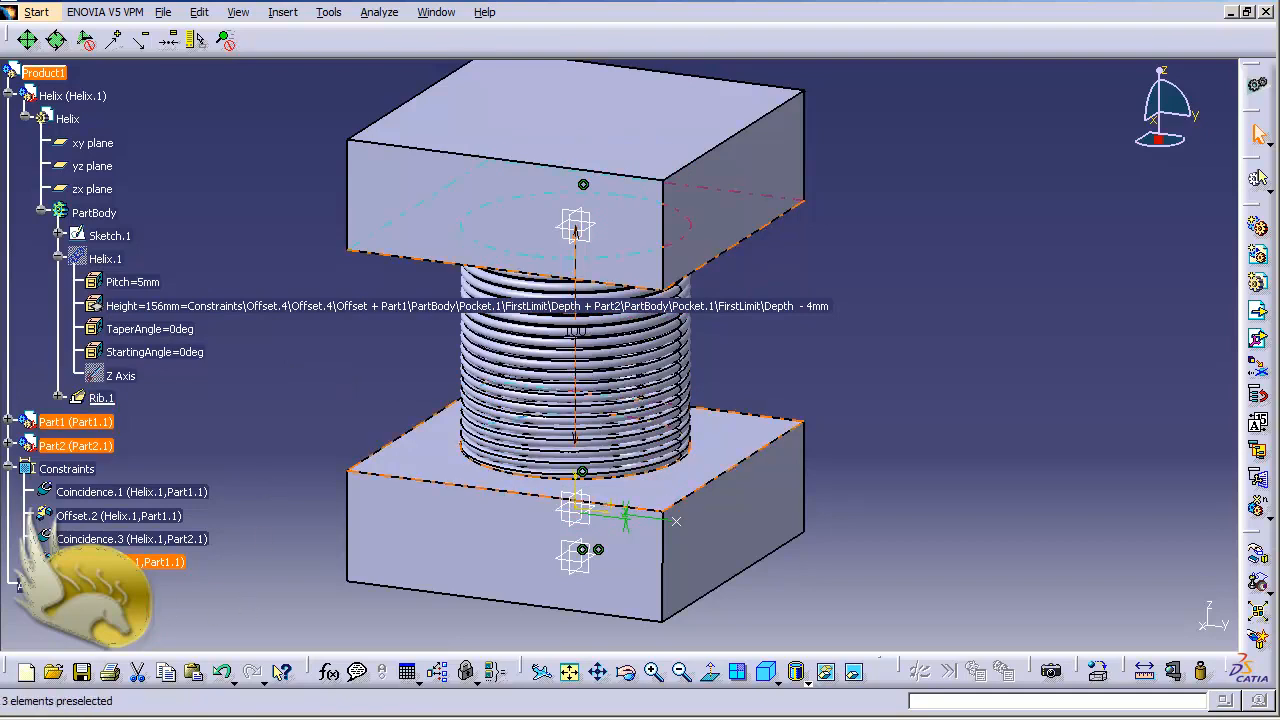
pyautogui.doubleClick(155, 562)
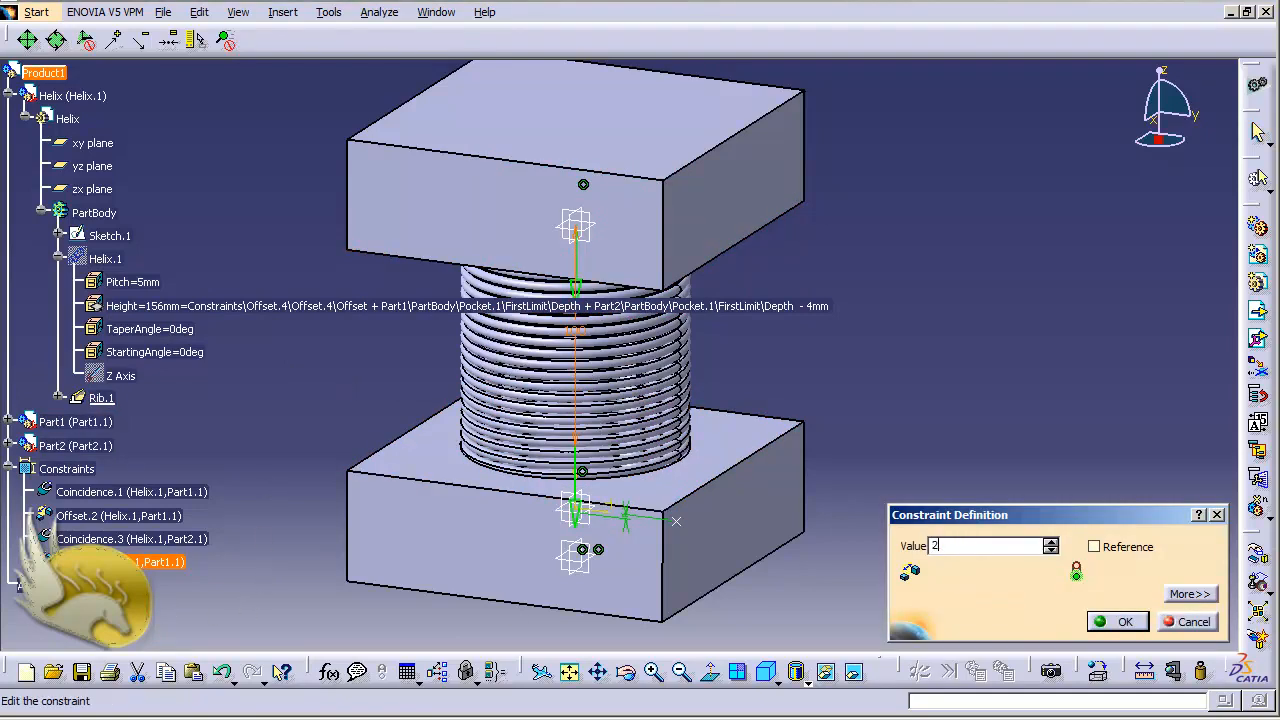
pyautogui.write('200mm')
pyautogui.click(1136, 622)
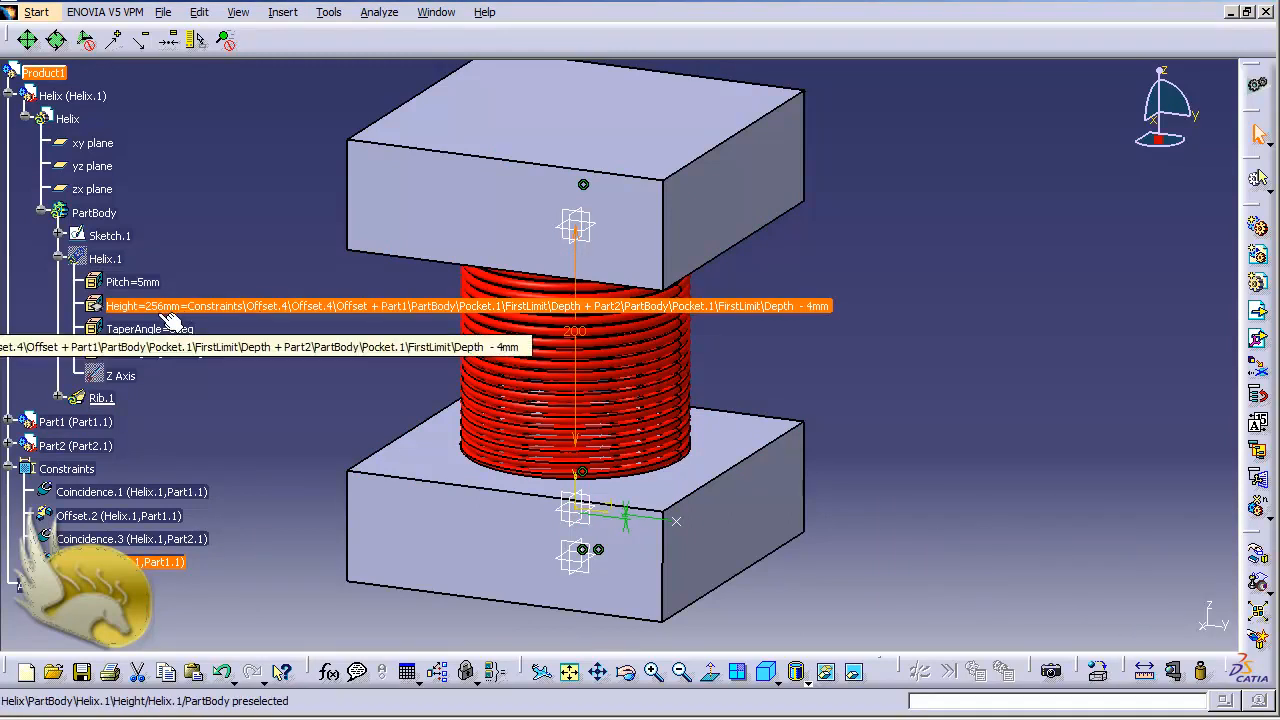
pyautogui.hotkey('ctrl', 'u')
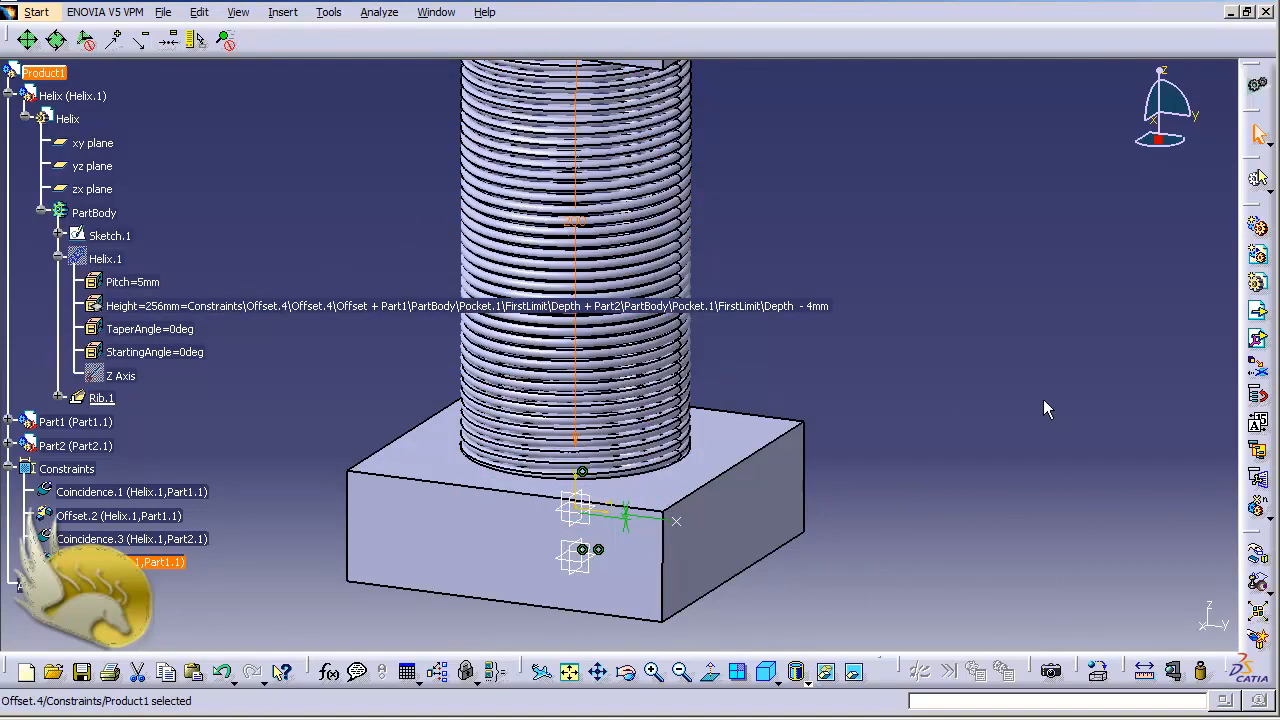
# Examine Helix.1's feature properties and its Helix Curve Definition, leaving both without changes
pyautogui.doubleClick(100, 258)
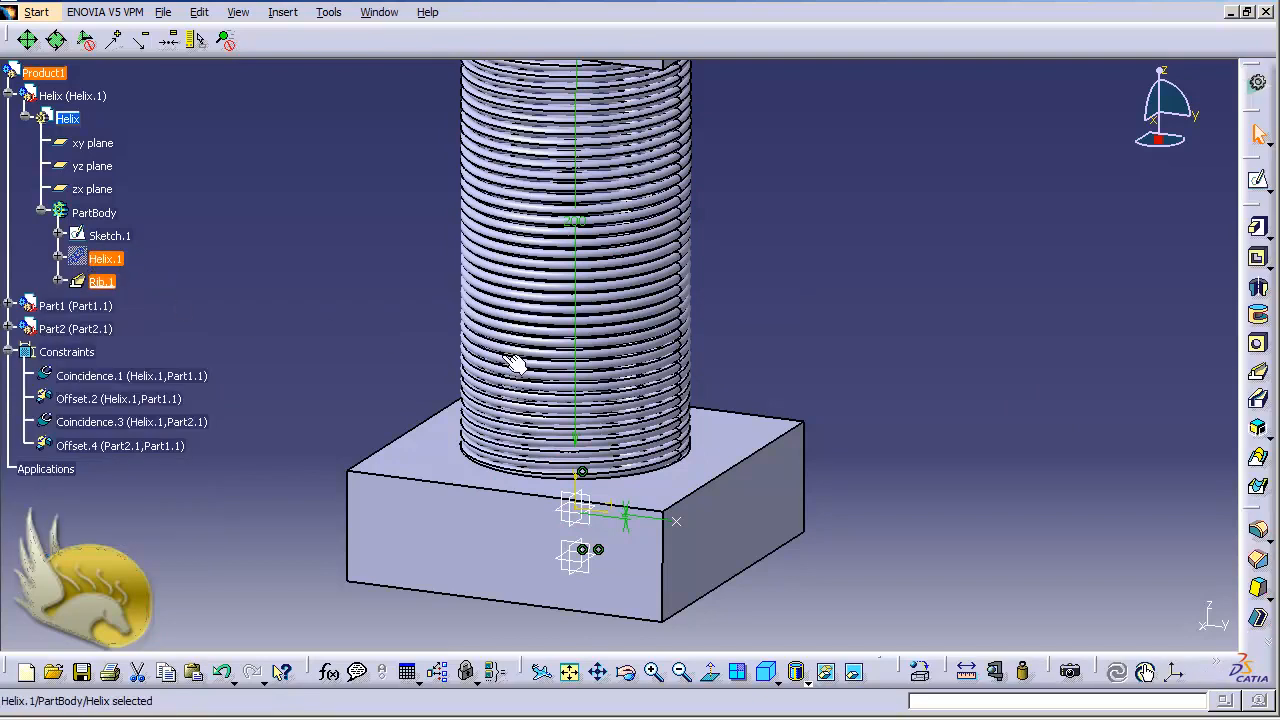
pyautogui.rightClick(110, 262)
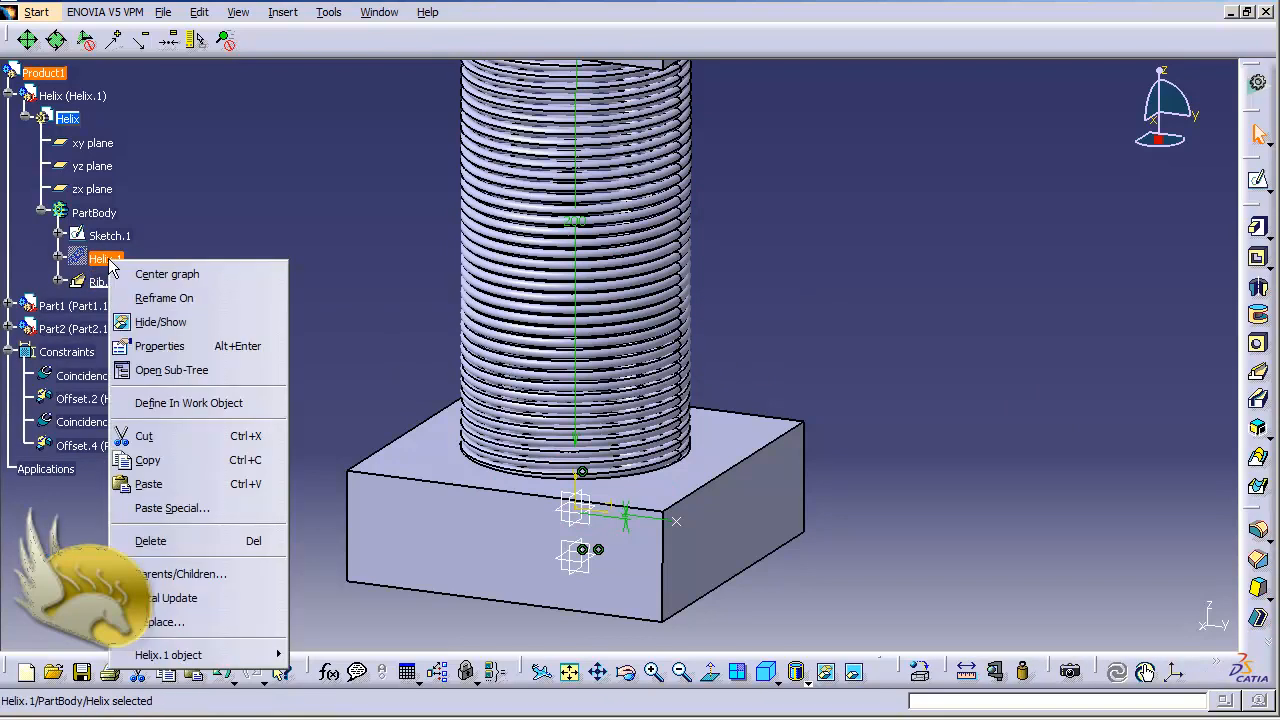
pyautogui.click(172, 346)
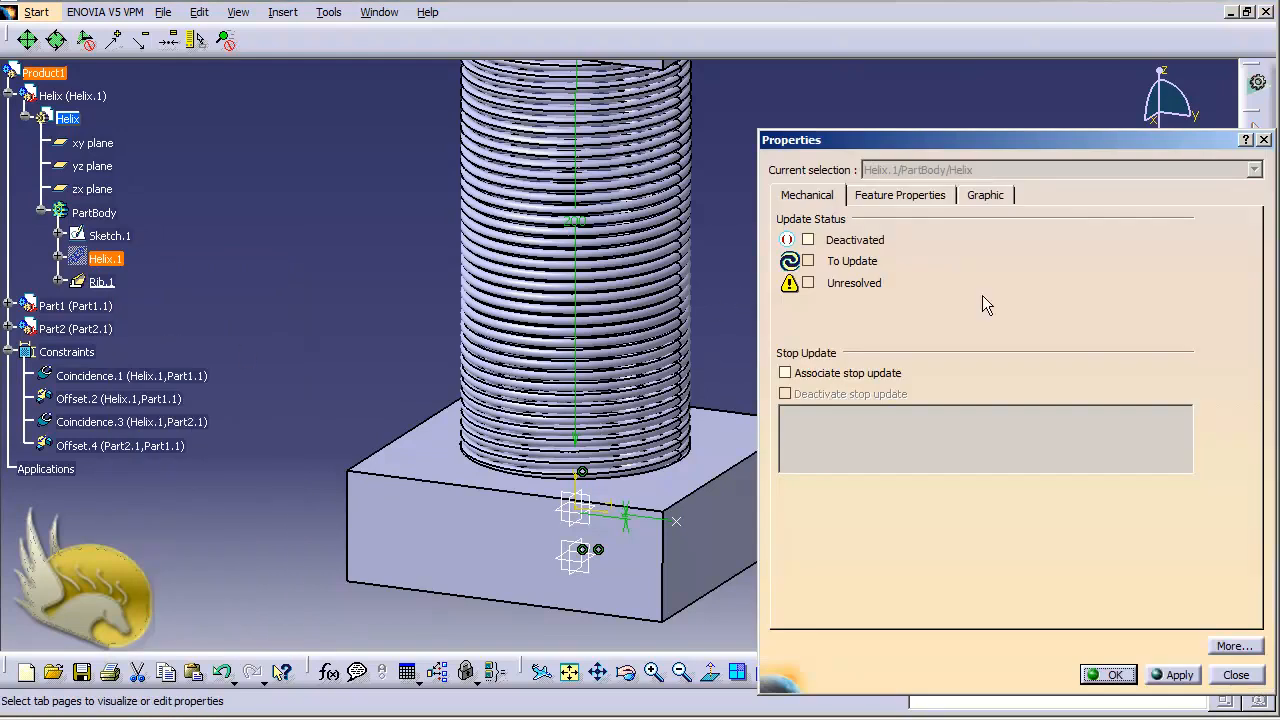
pyautogui.click(908, 197)
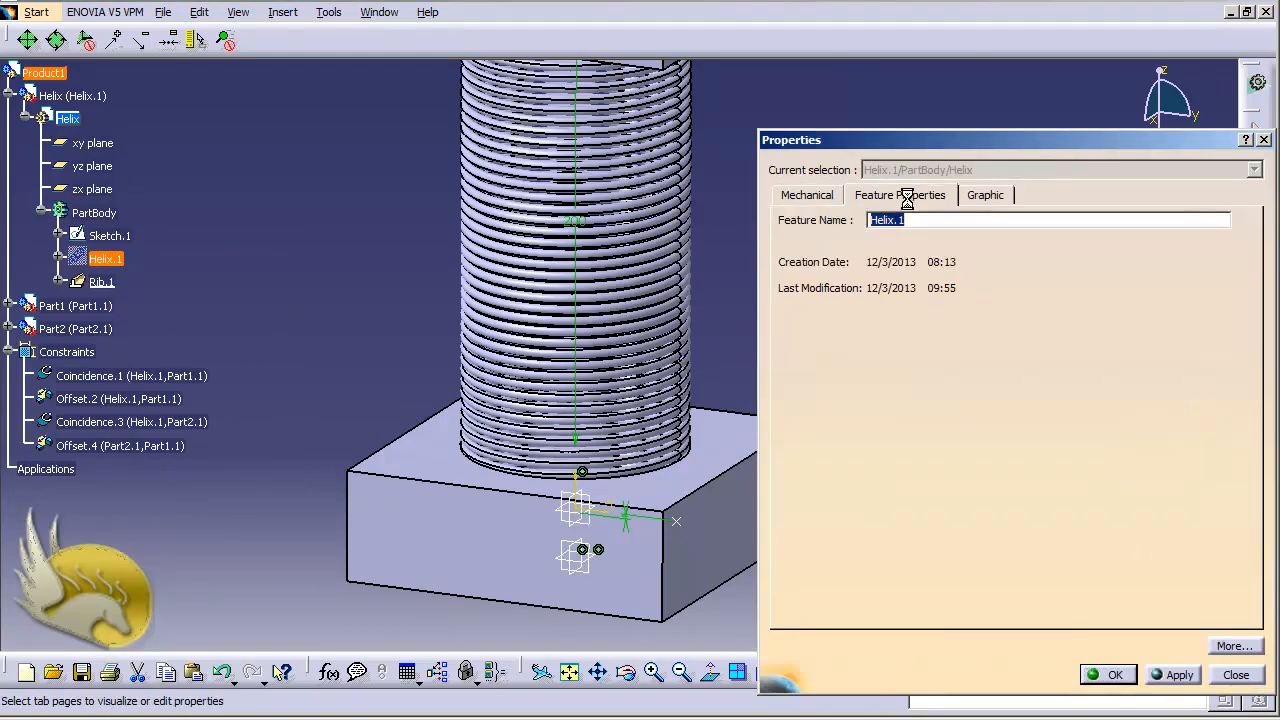
pyautogui.click(1236, 675)
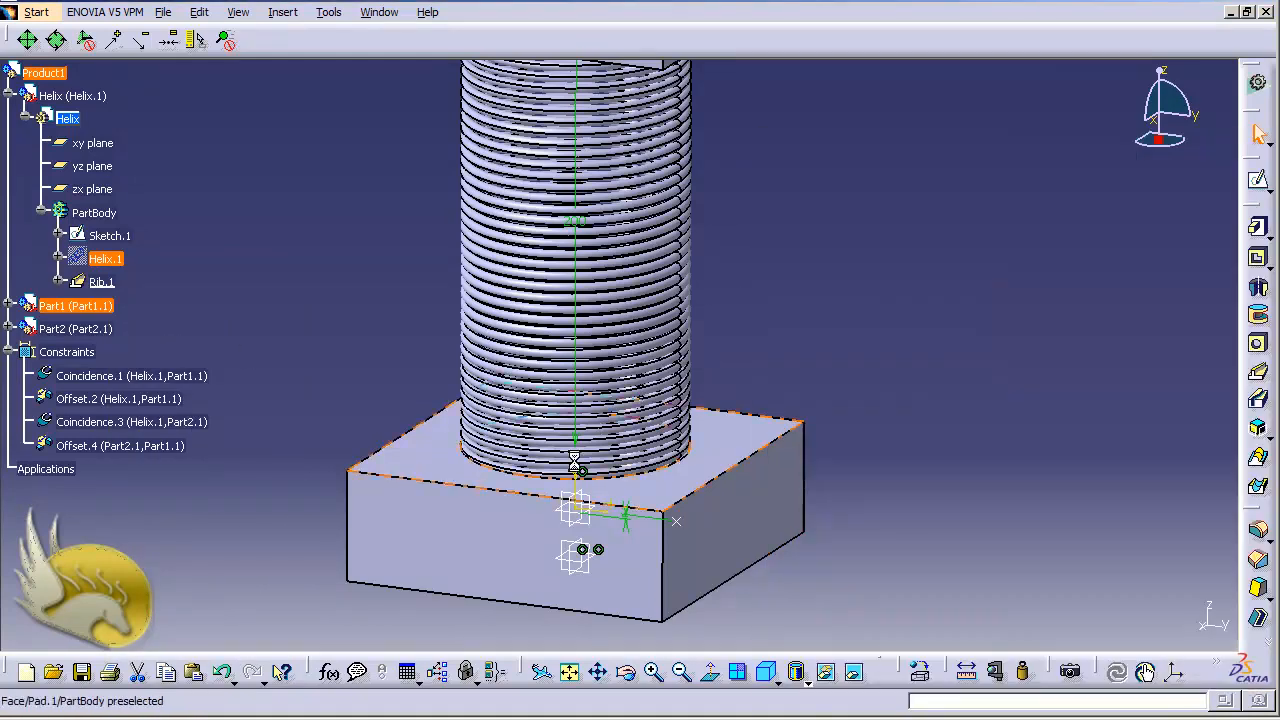
pyautogui.doubleClick(104, 259)
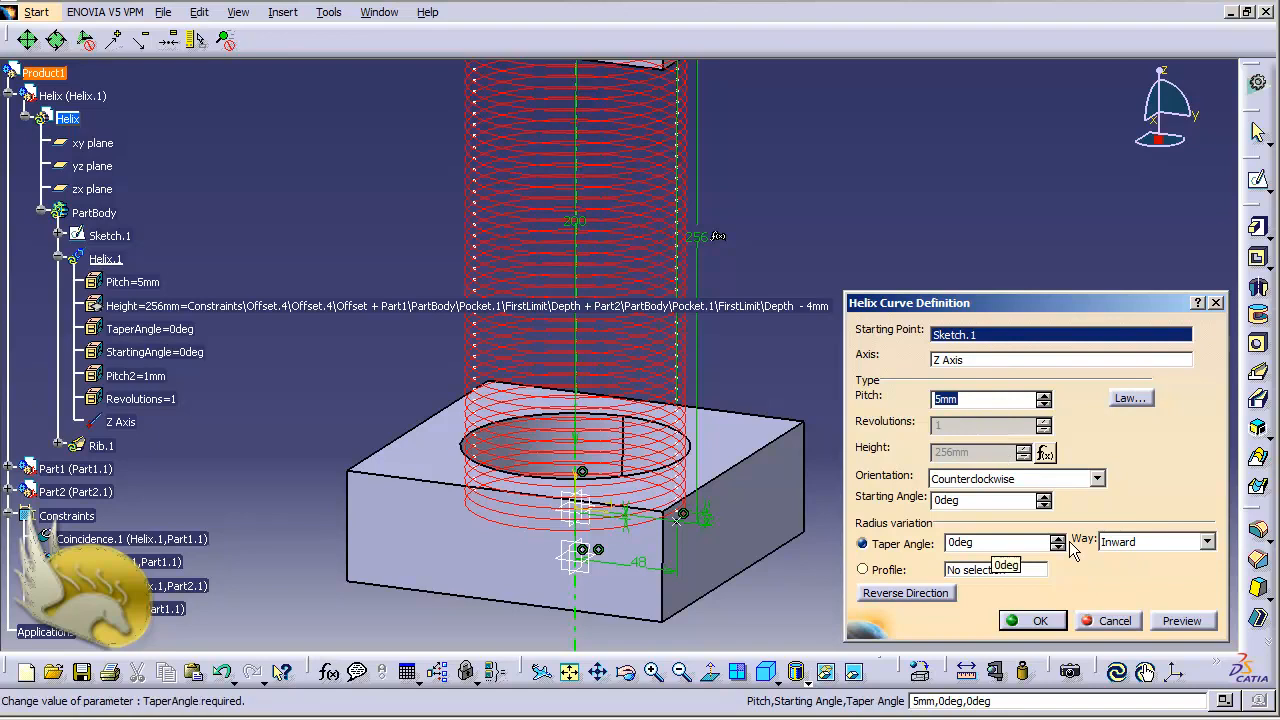
pyautogui.click(1116, 623)
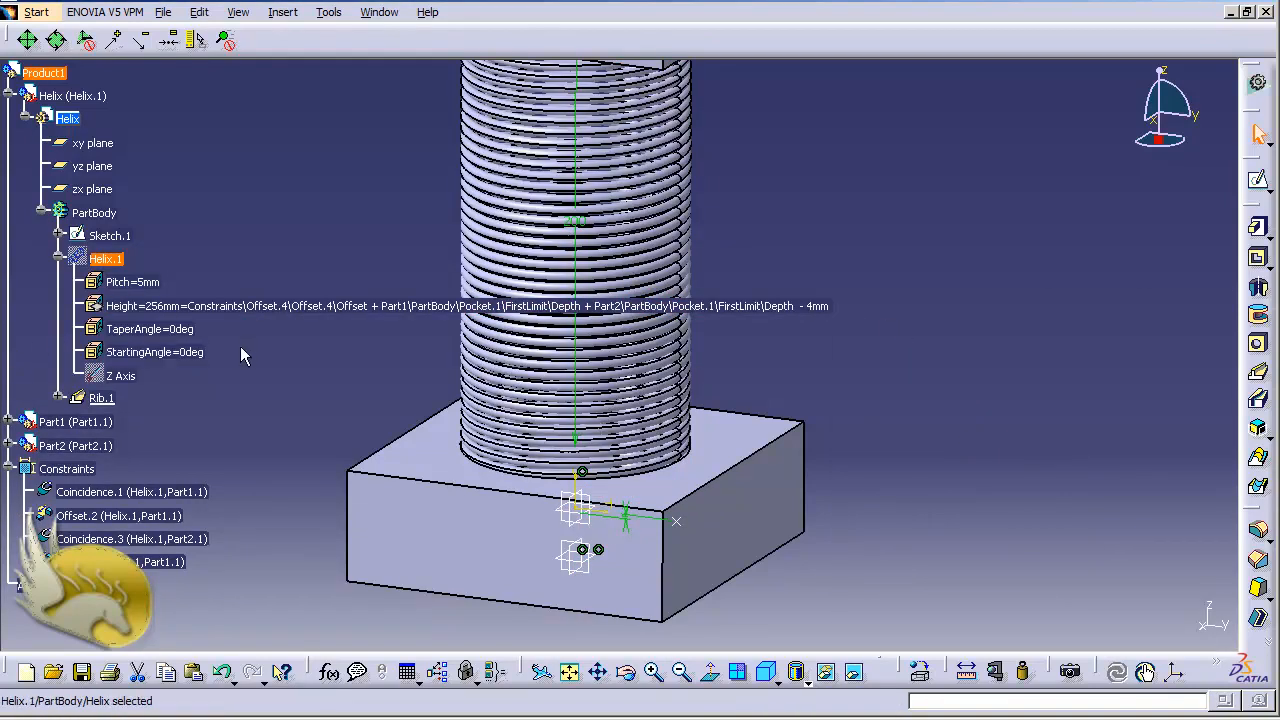
# Set the Offset.4 constraint between Part2 and Part1 to 44 mm
pyautogui.doubleClick(150, 564)
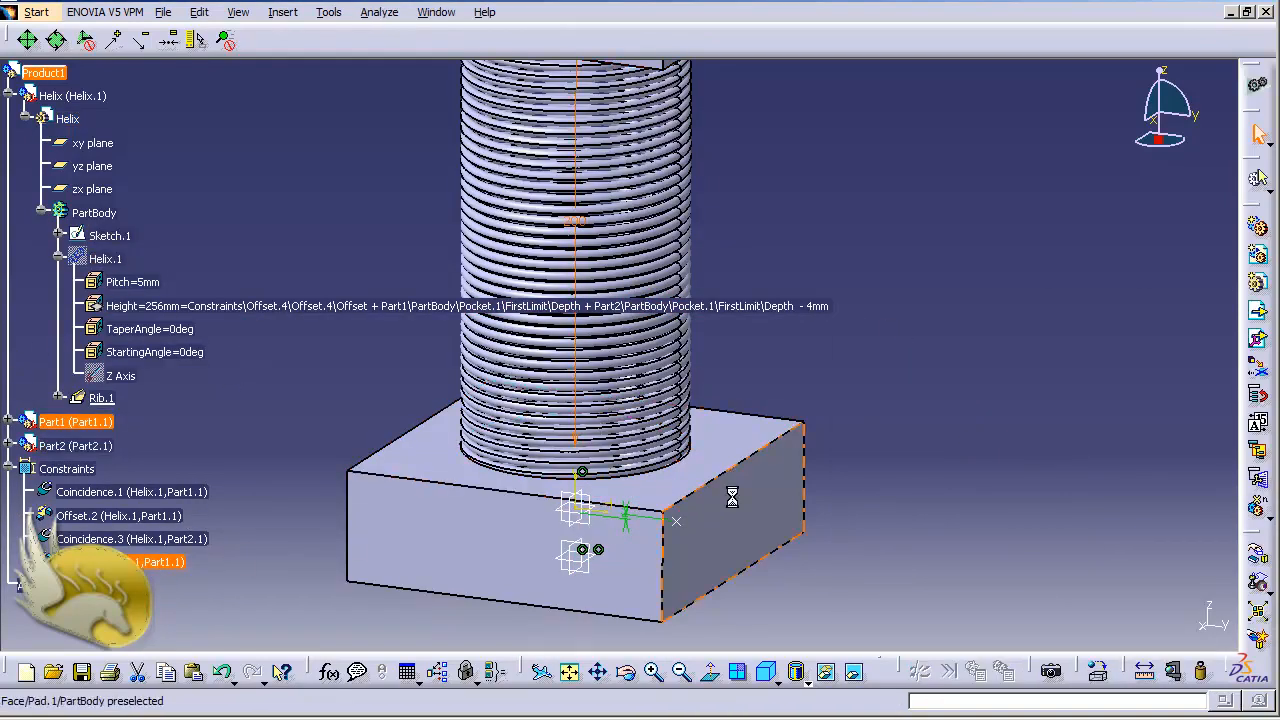
pyautogui.doubleClick(150, 564)
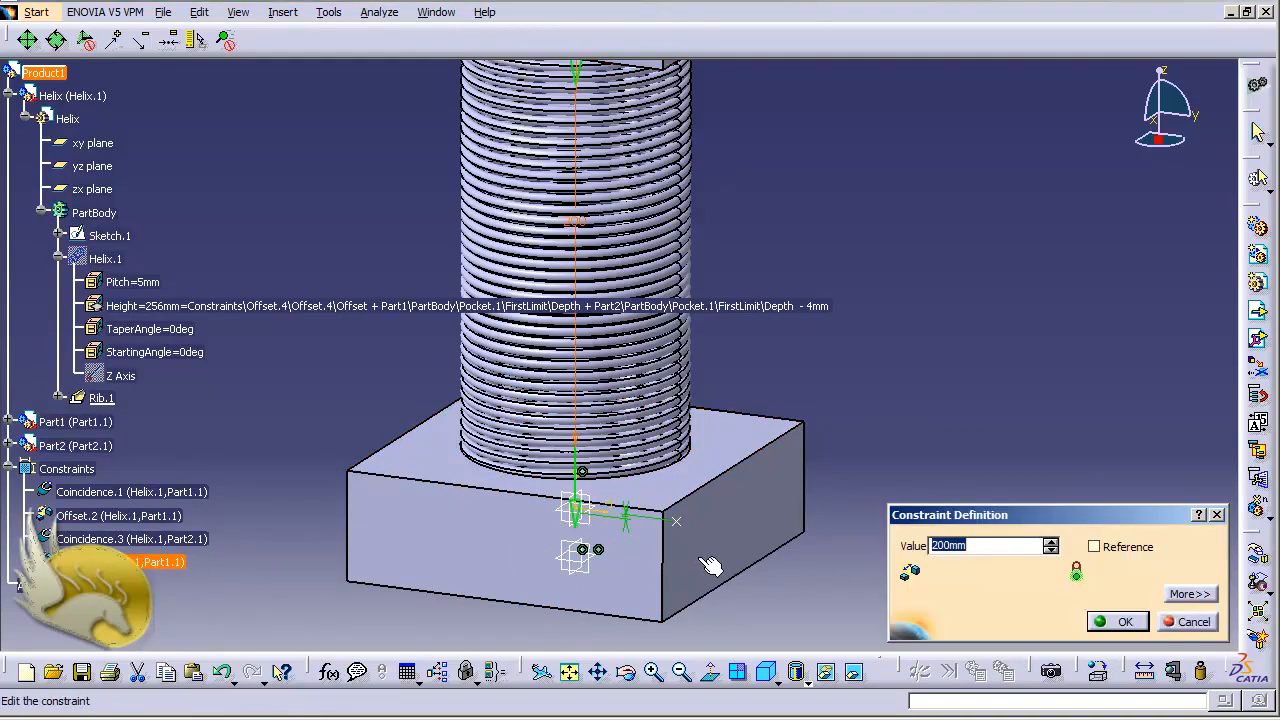
pyautogui.write('100')
pyautogui.press('Return')
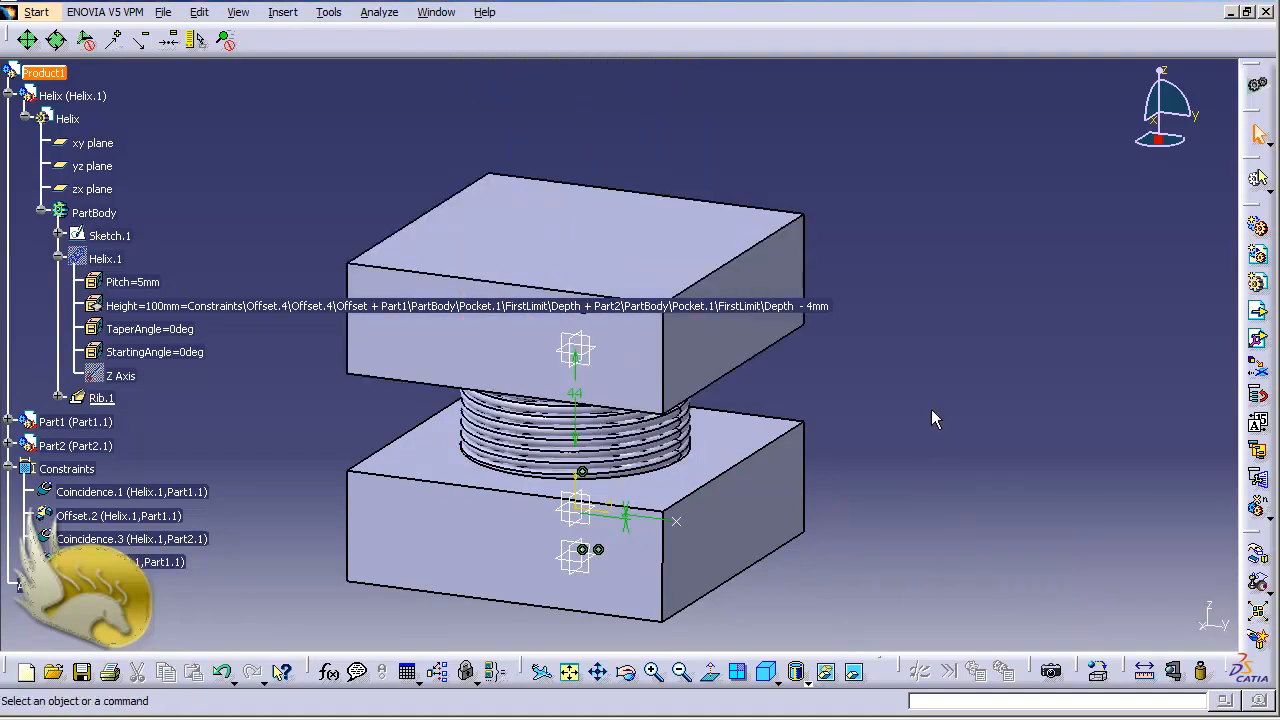
# In the product's formulas, choose type Real with Single Value, enter the name Revolutions and create the new parameter
pyautogui.click(328, 12)
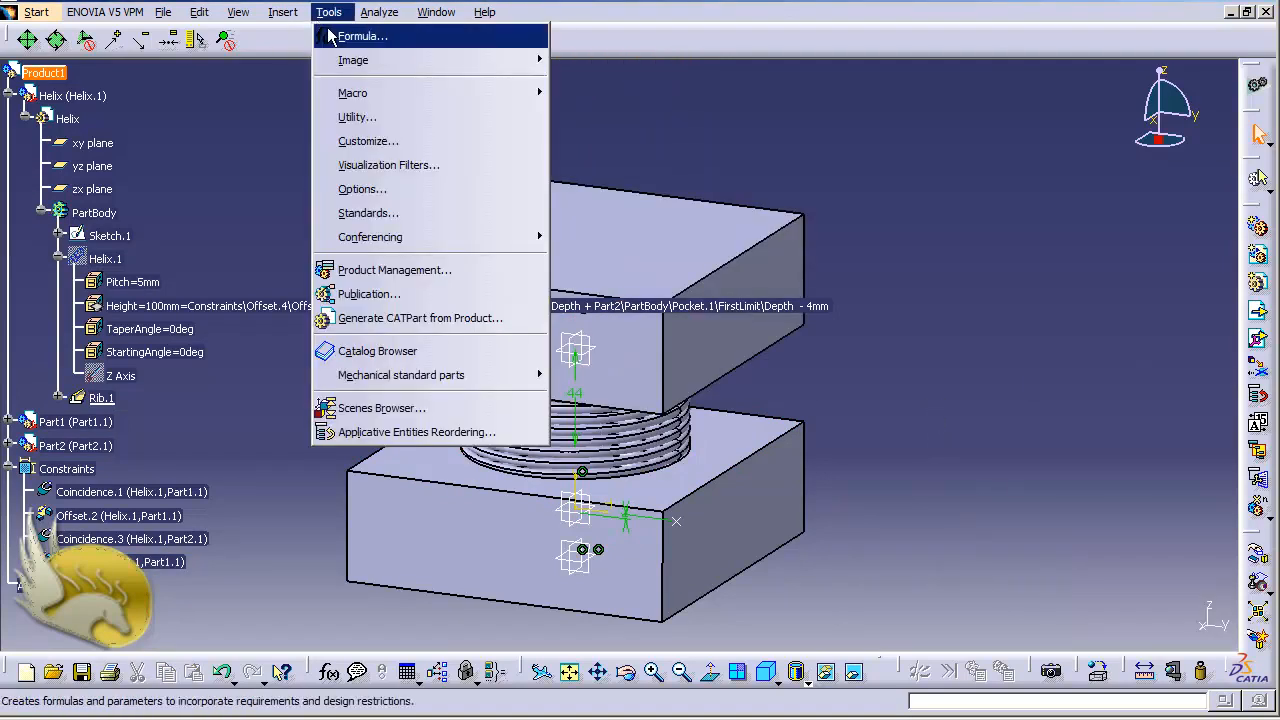
pyautogui.click(345, 34)
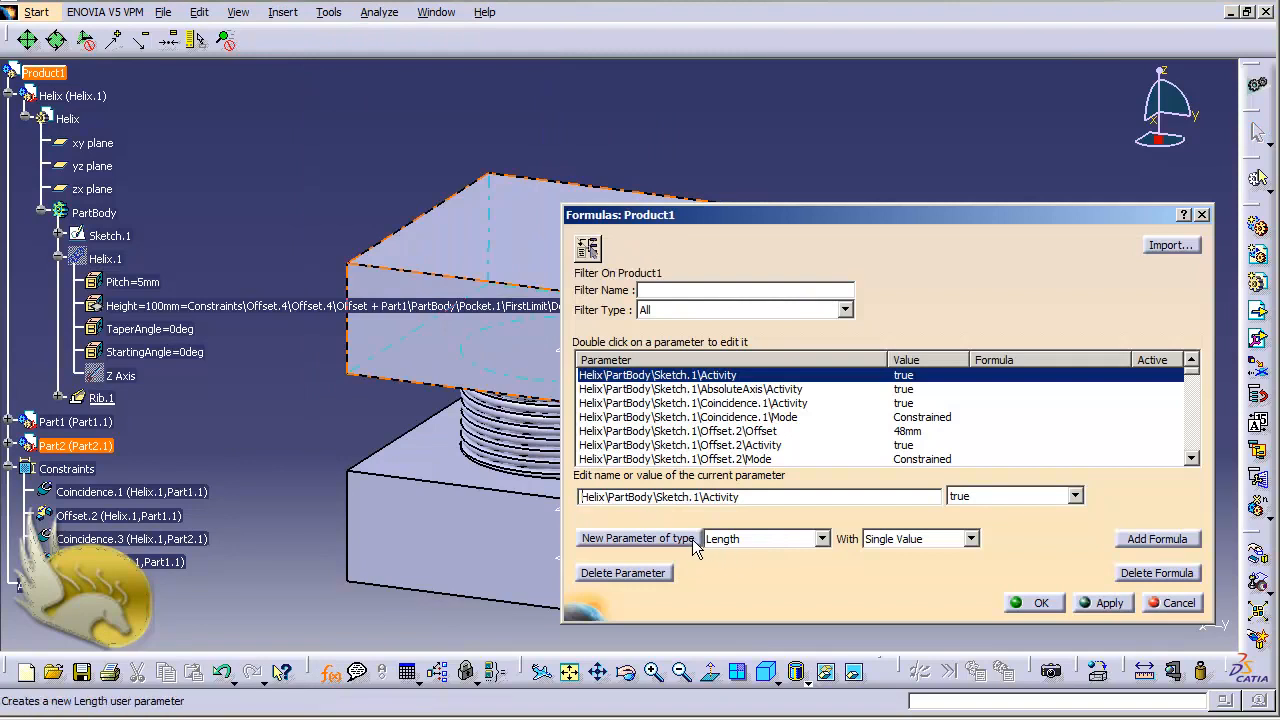
pyautogui.click(816, 542)
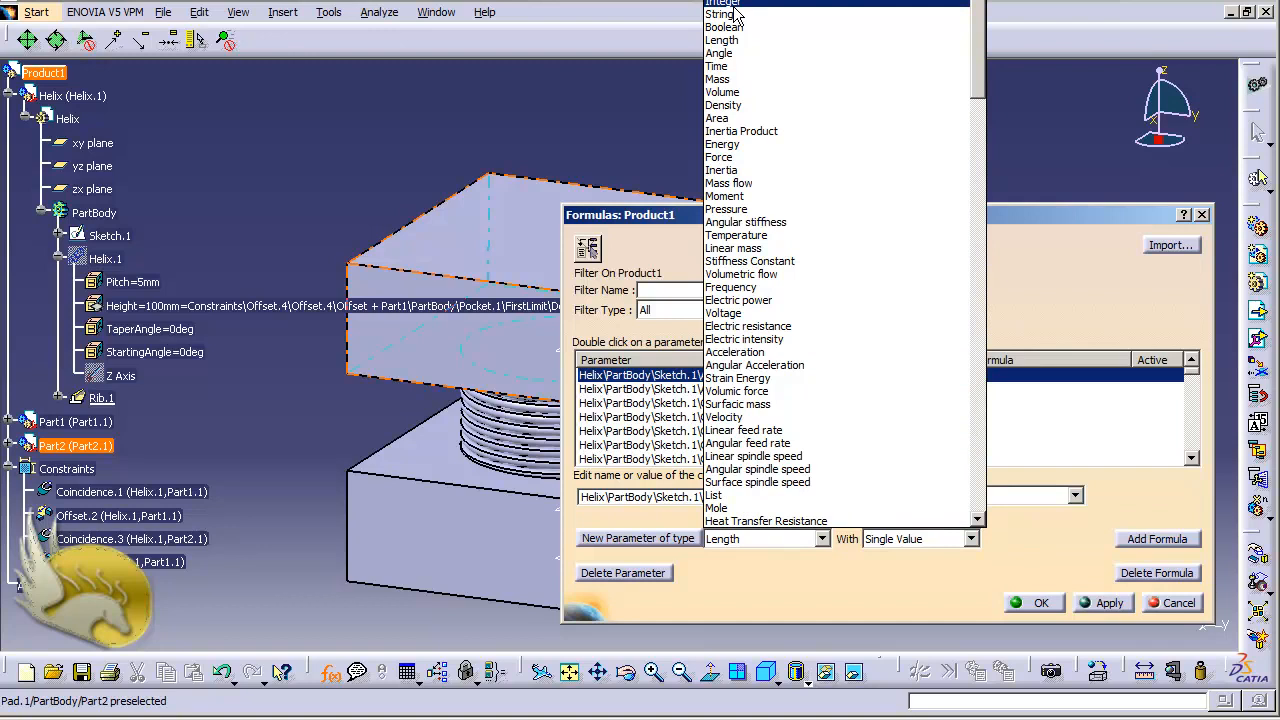
pyautogui.click(725, 4)
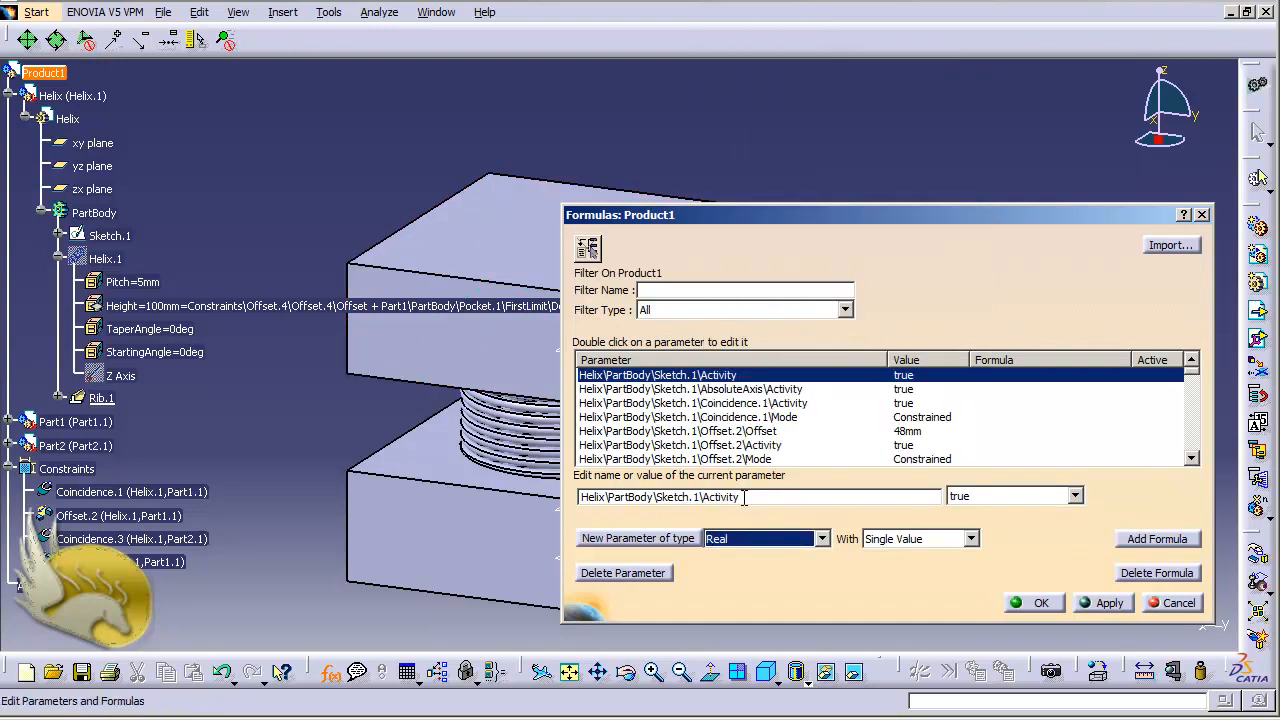
pyautogui.moveTo(742, 497); pyautogui.dragTo(560, 497)
pyautogui.write('Re')
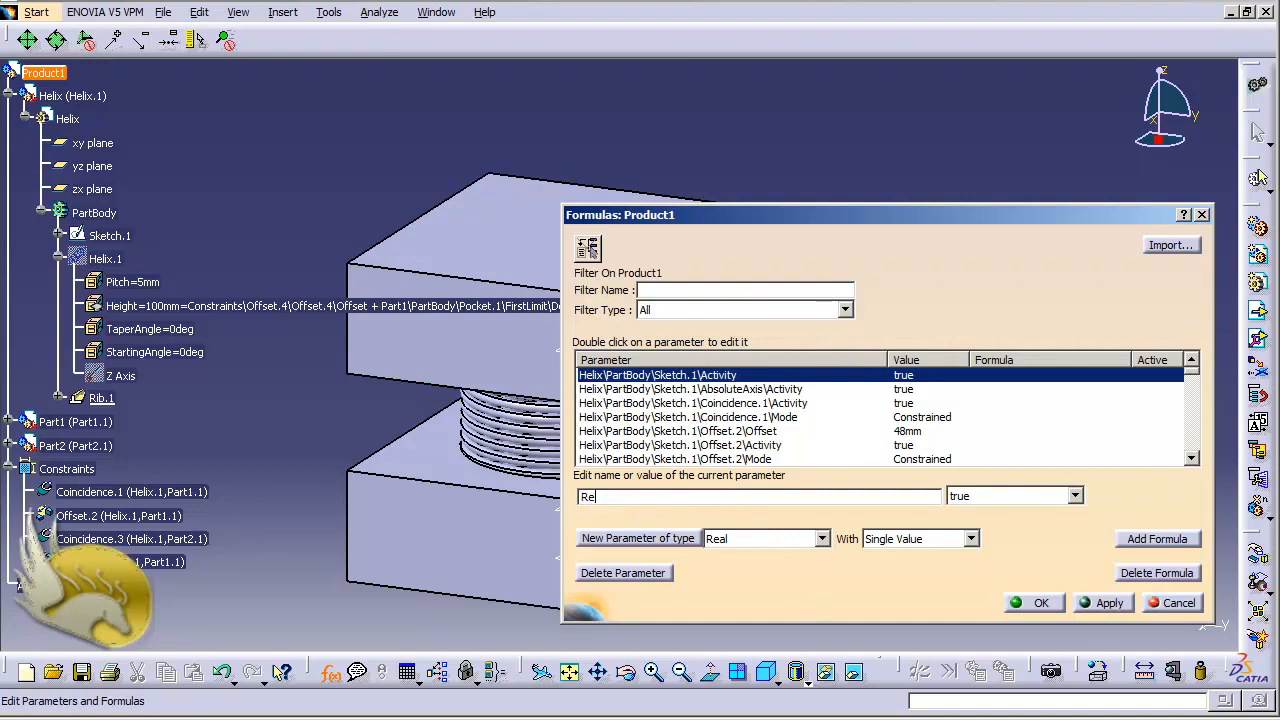
pyautogui.write('volutions')
pyautogui.click(643, 541)
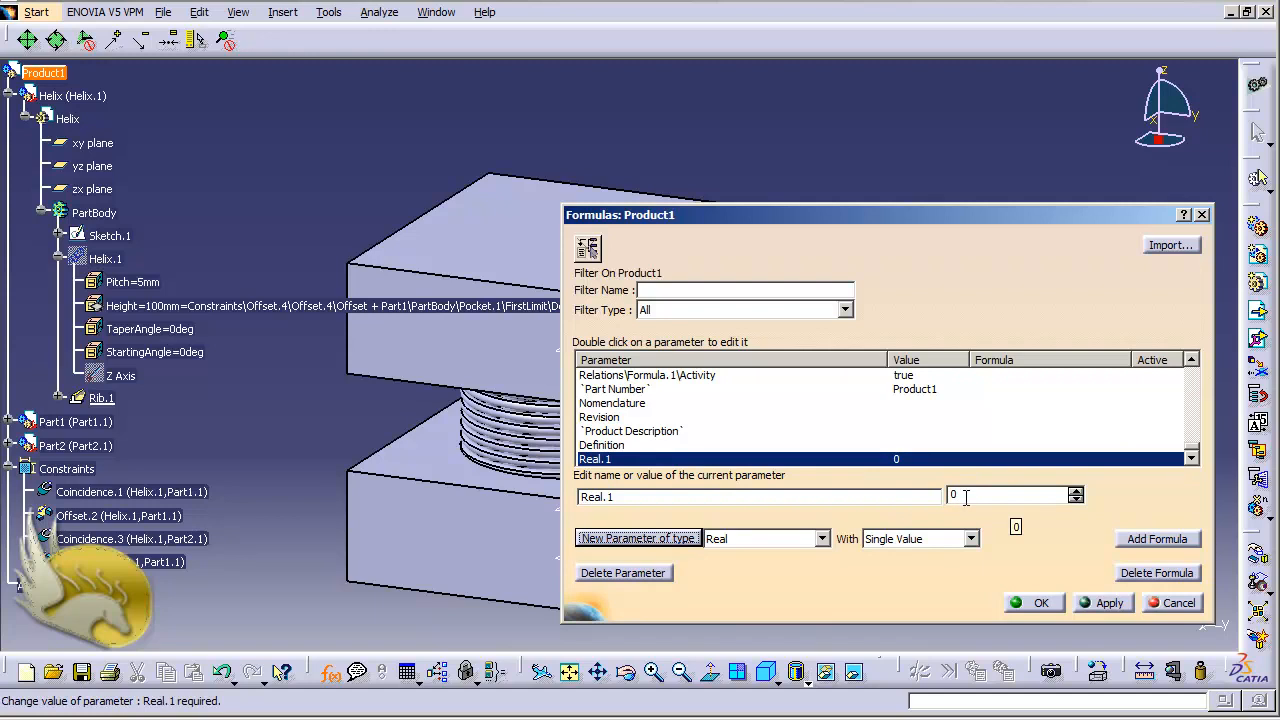
# Give the new Real parameter the value 10, rename it Revolutions, apply the changes and close the formulas dialog
pyautogui.moveTo(964, 498); pyautogui.dragTo(941, 497)
pyautogui.write('1')
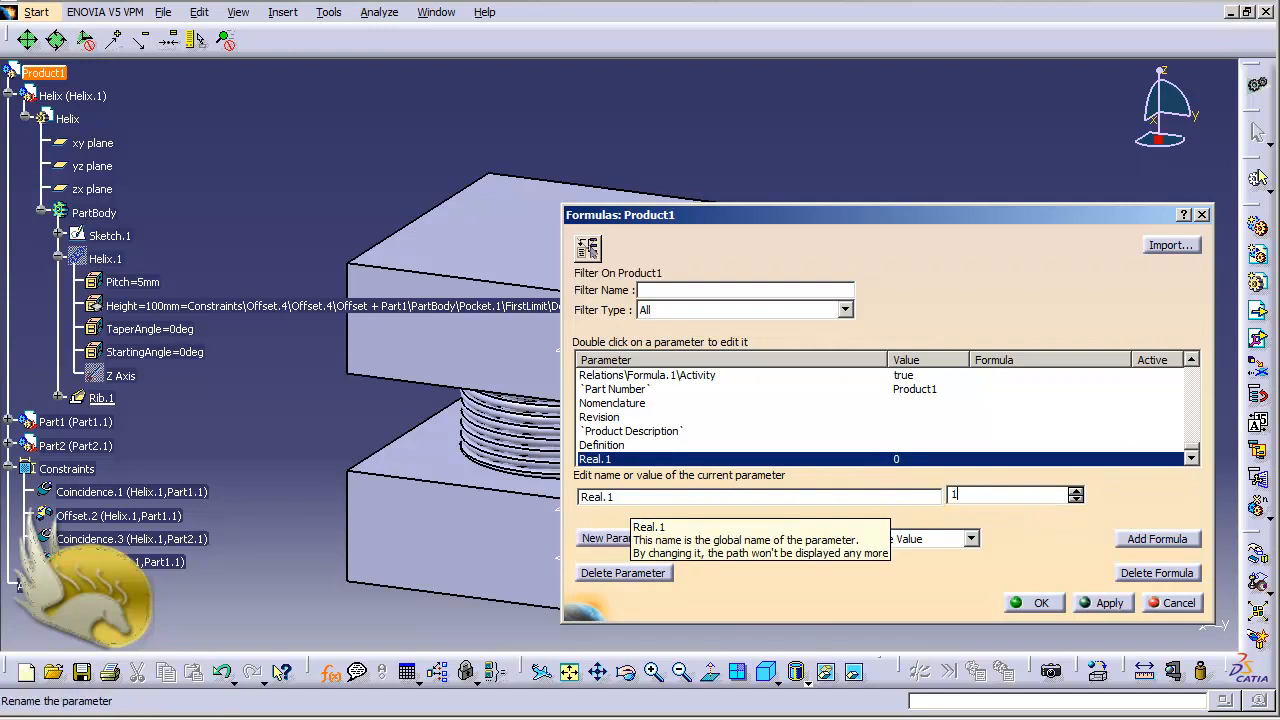
pyautogui.click(638, 497)
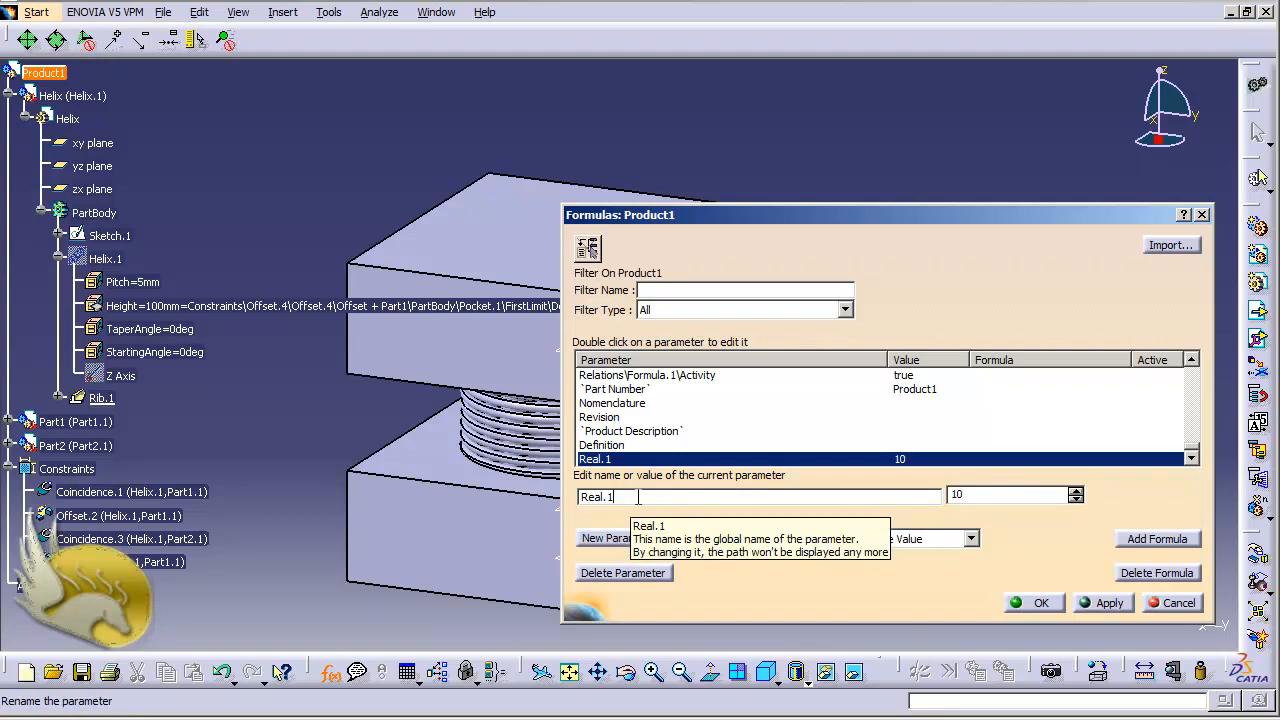
pyautogui.moveTo(612, 497); pyautogui.dragTo(584, 497)
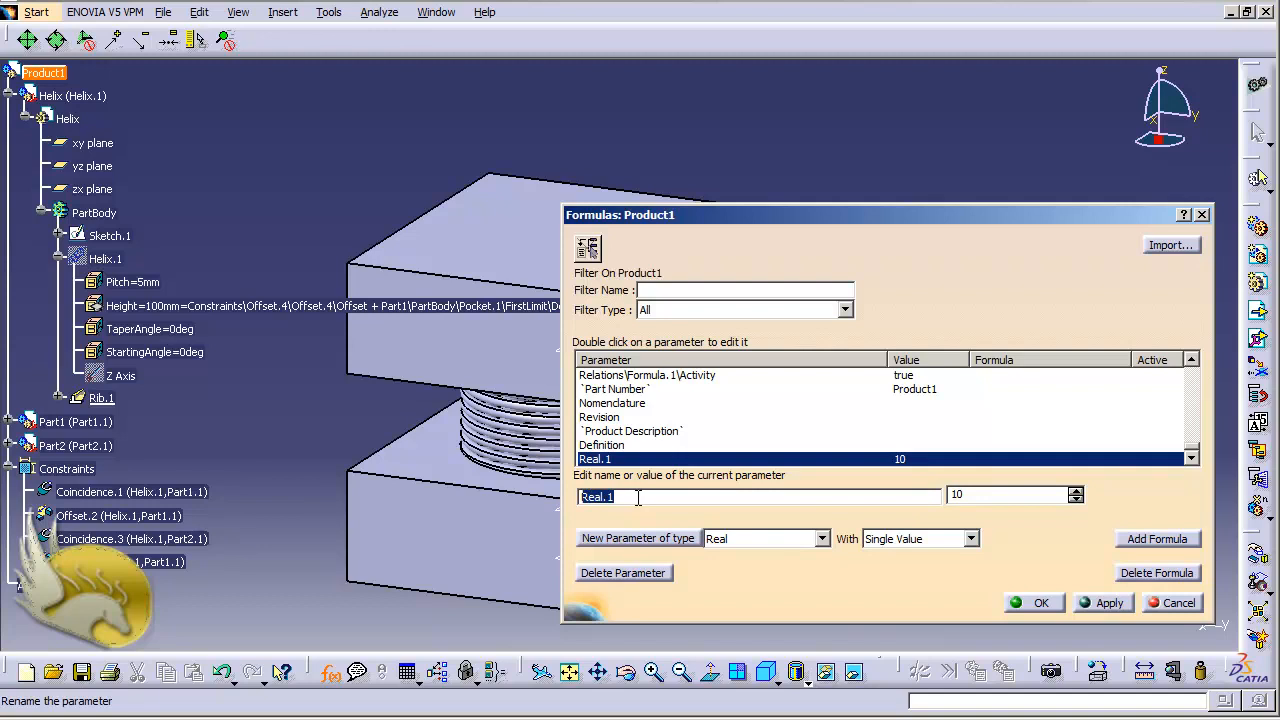
pyautogui.write('R')
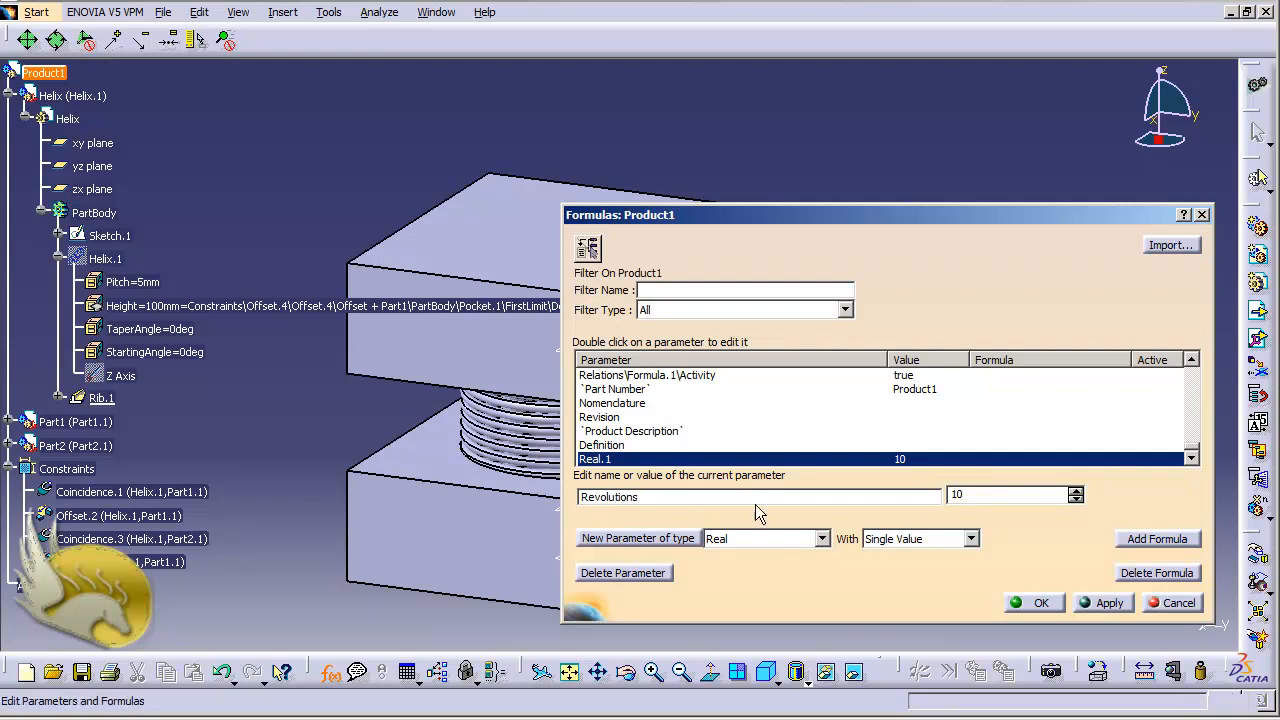
pyautogui.click(1100, 604)
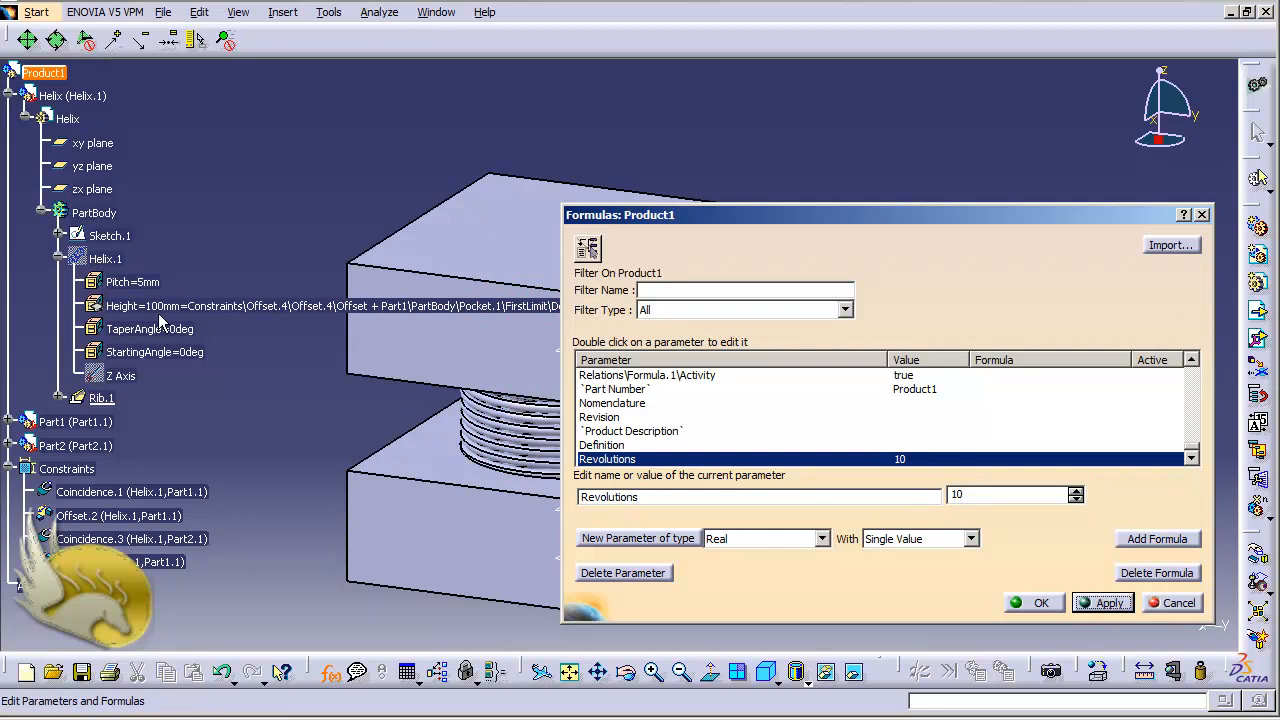
pyautogui.click(1032, 603)
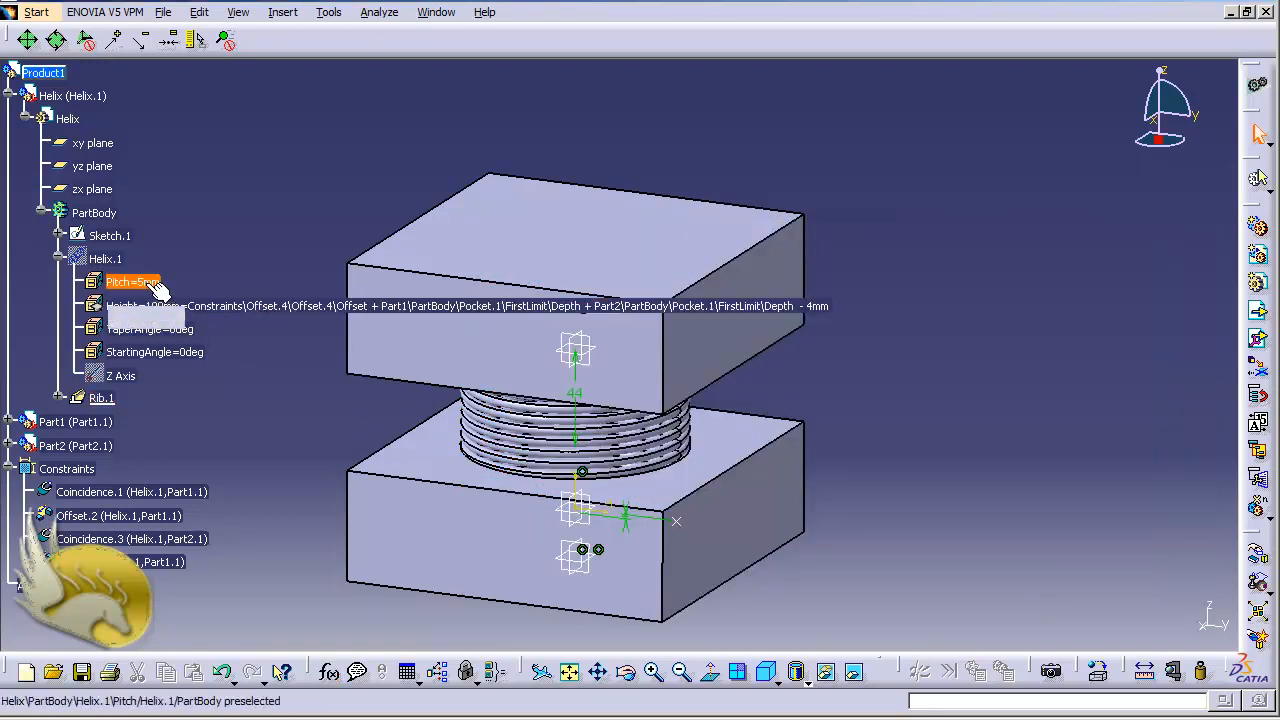
# Define Helix.1's Pitch by the formula Helix.1 Height / Revolutions and update the product
pyautogui.rightClick(152, 290)
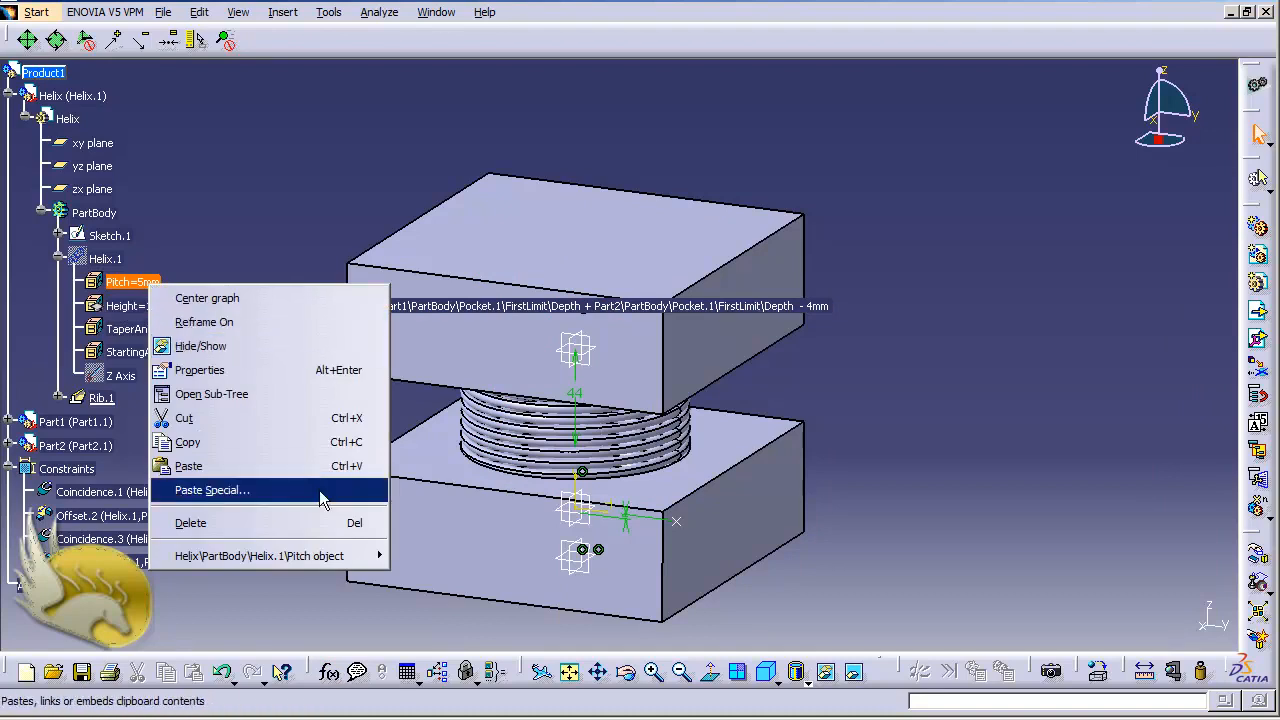
pyautogui.moveTo(349, 556)
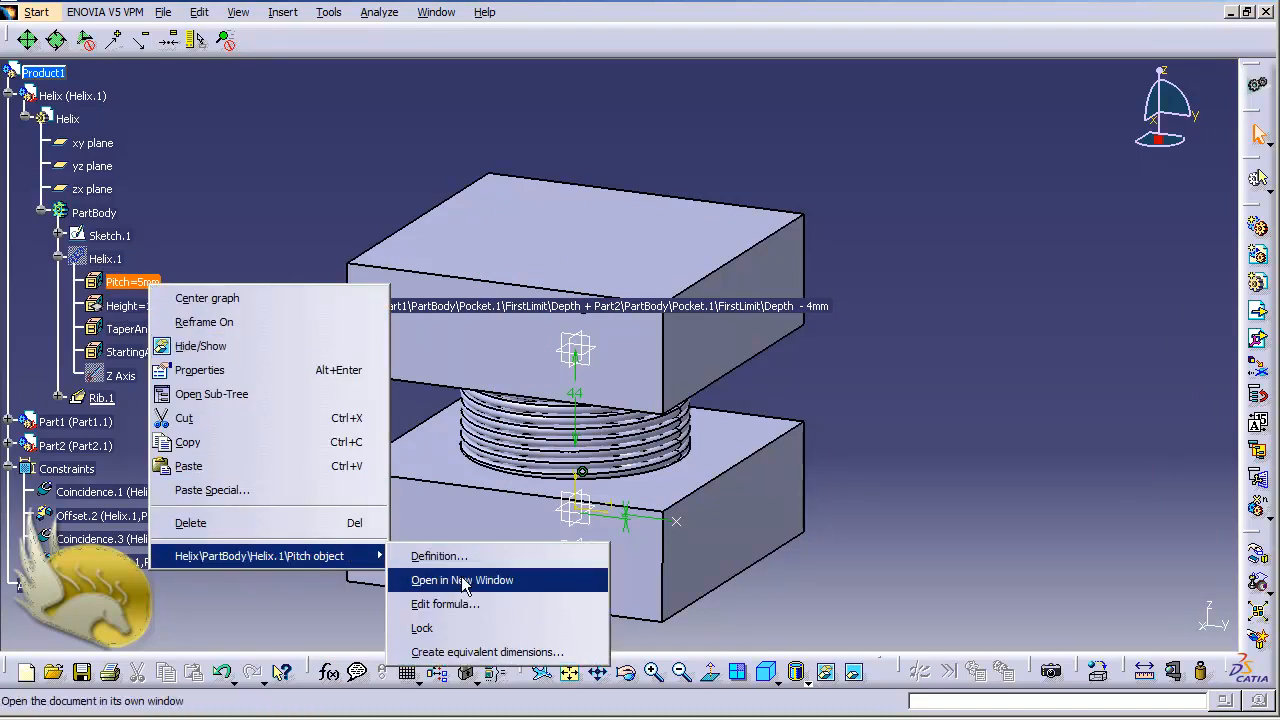
pyautogui.click(447, 607)
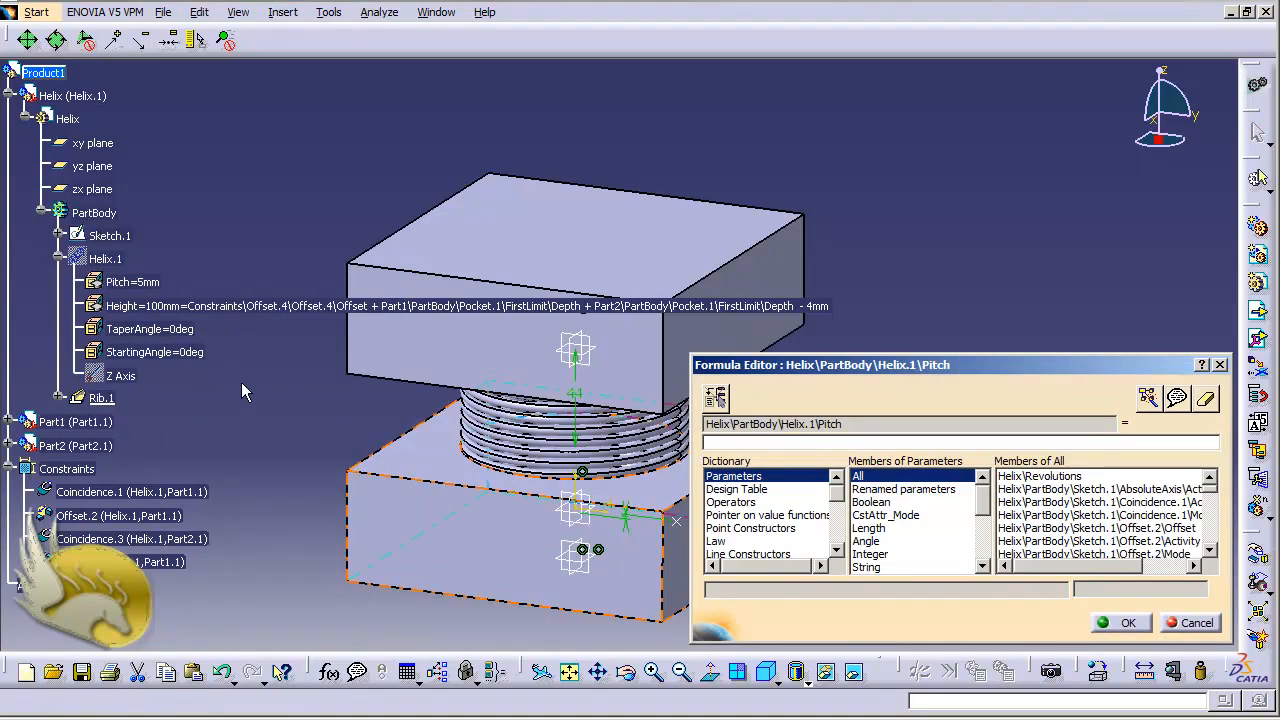
pyautogui.click(140, 306)
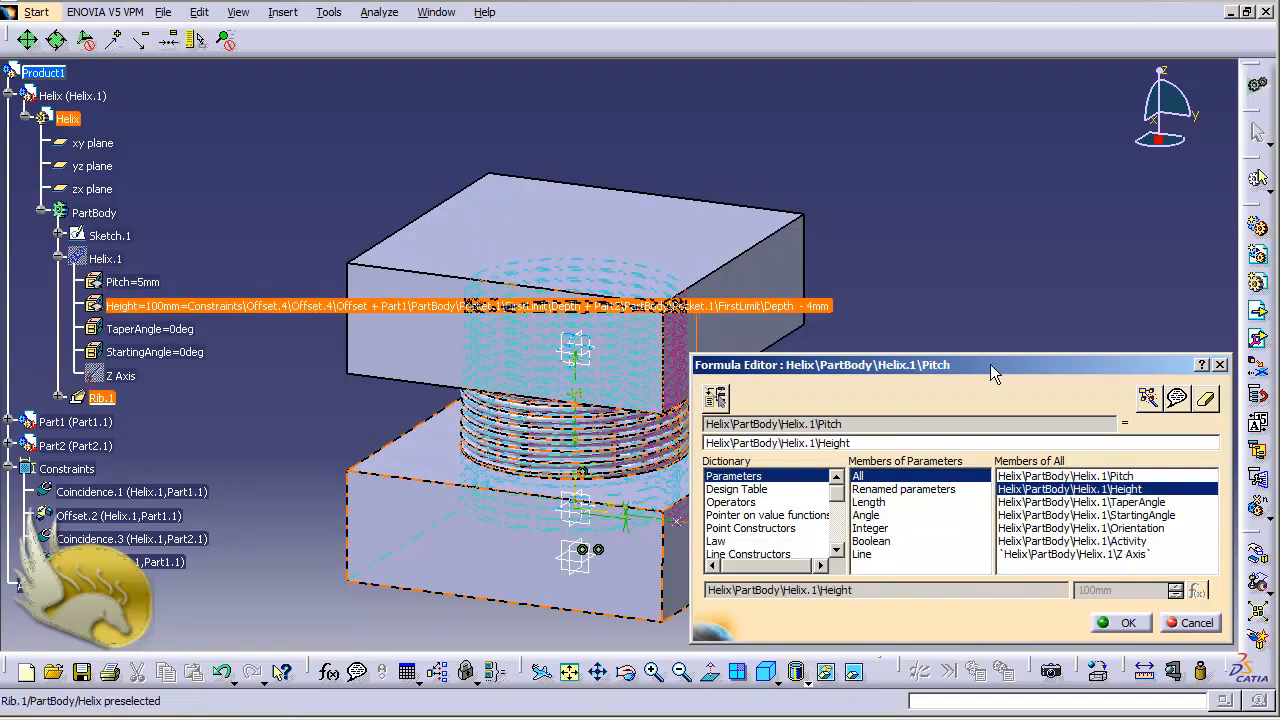
pyautogui.write('/')
pyautogui.write('Revolutions')
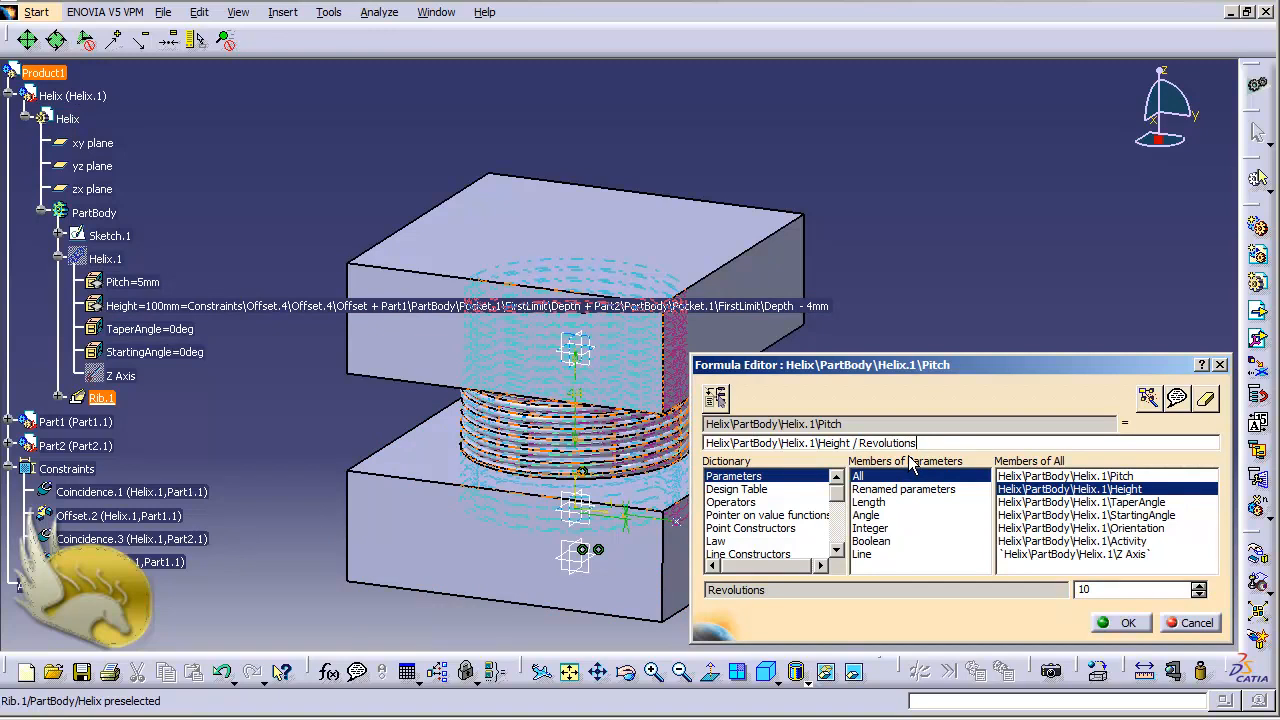
pyautogui.click(1118, 623)
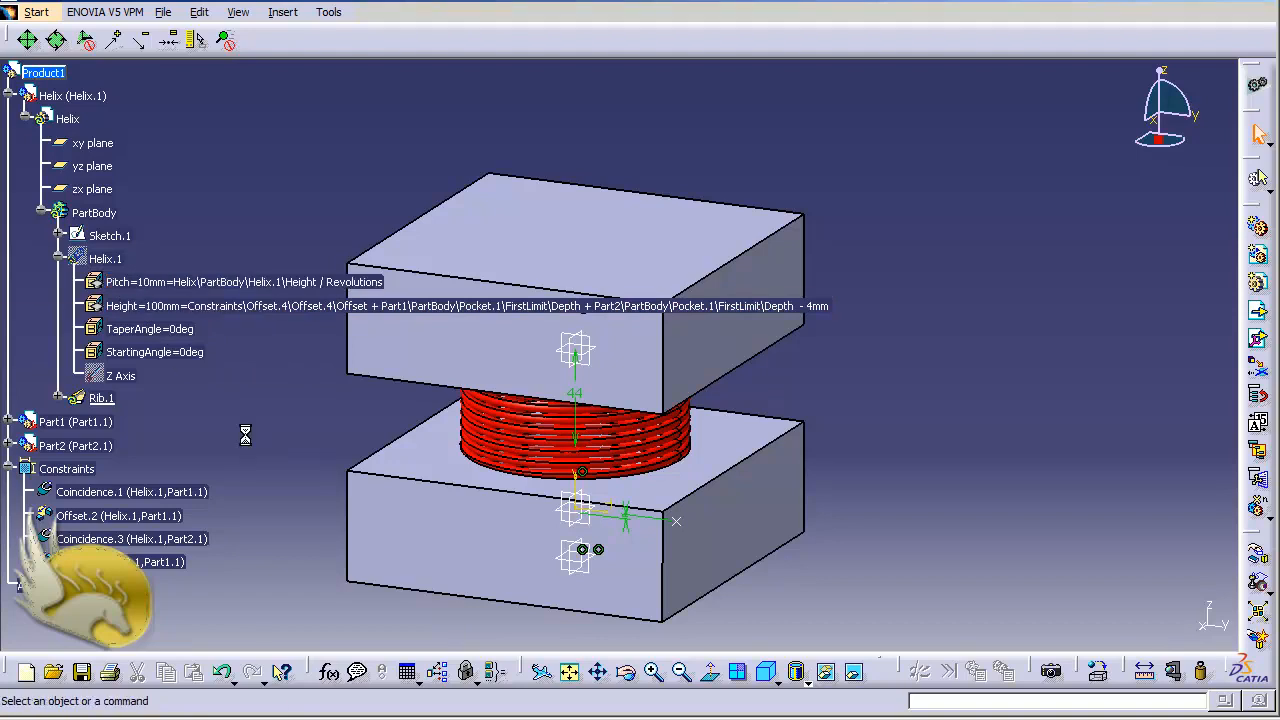
pyautogui.hotkey('ctrl', 'u')
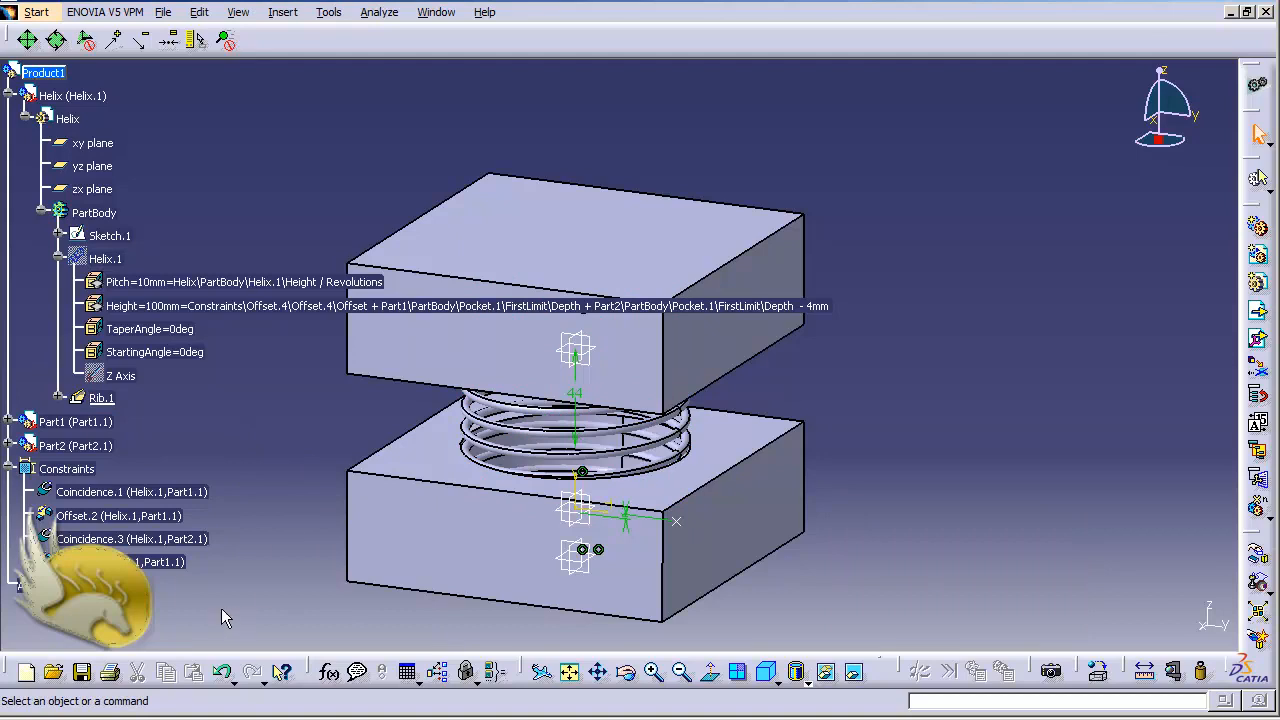
# Set the Offset.4 constraint between the two blocks to 70 mm and update the product
pyautogui.doubleClick(170, 563)
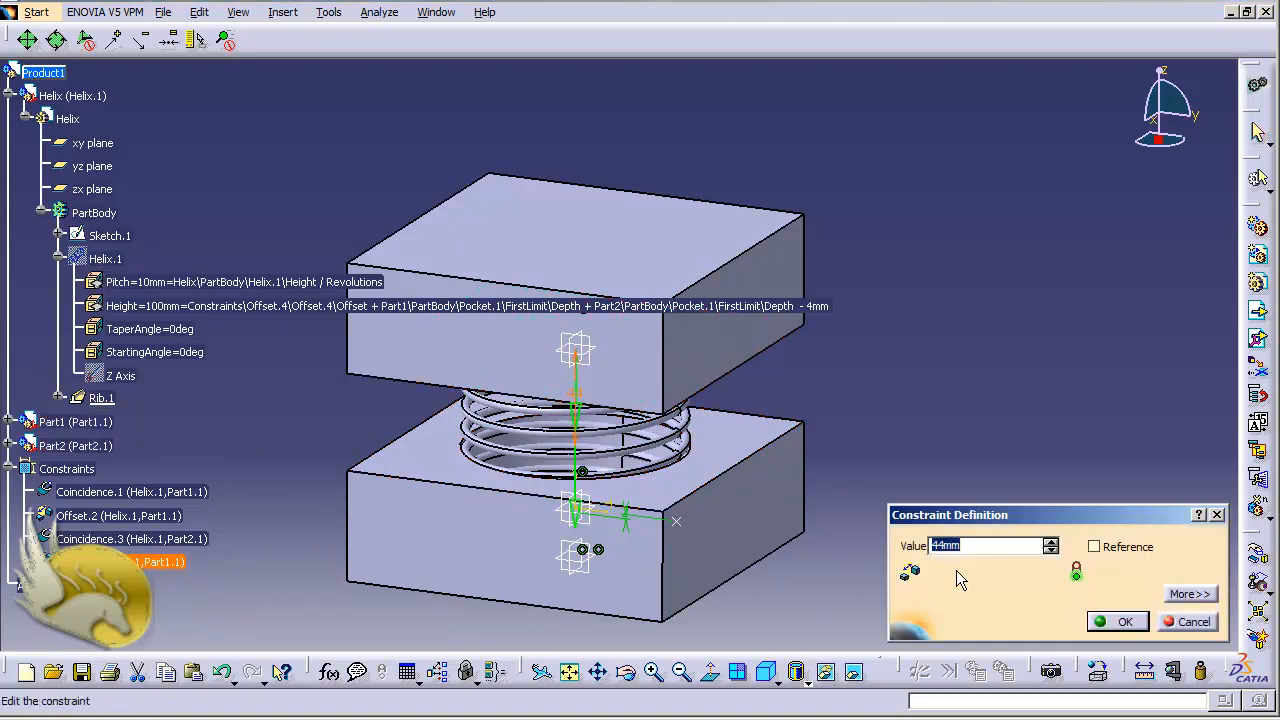
pyautogui.write('70')
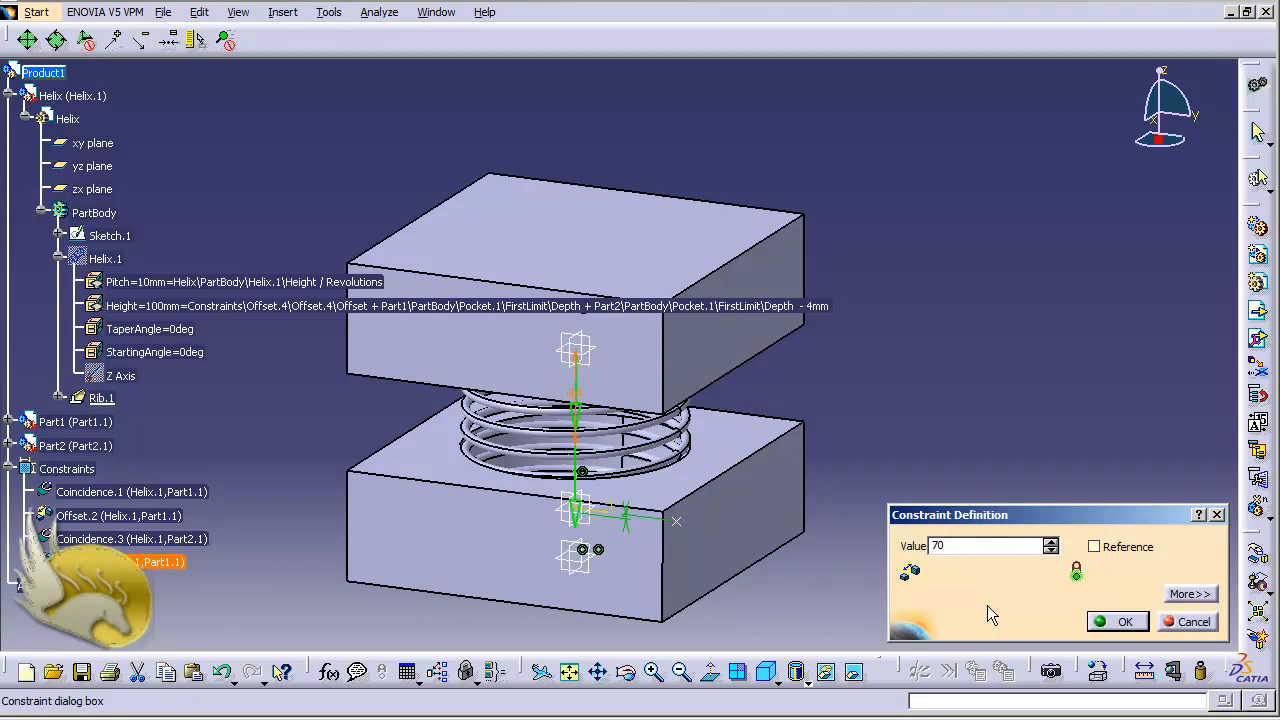
pyautogui.click(1112, 622)
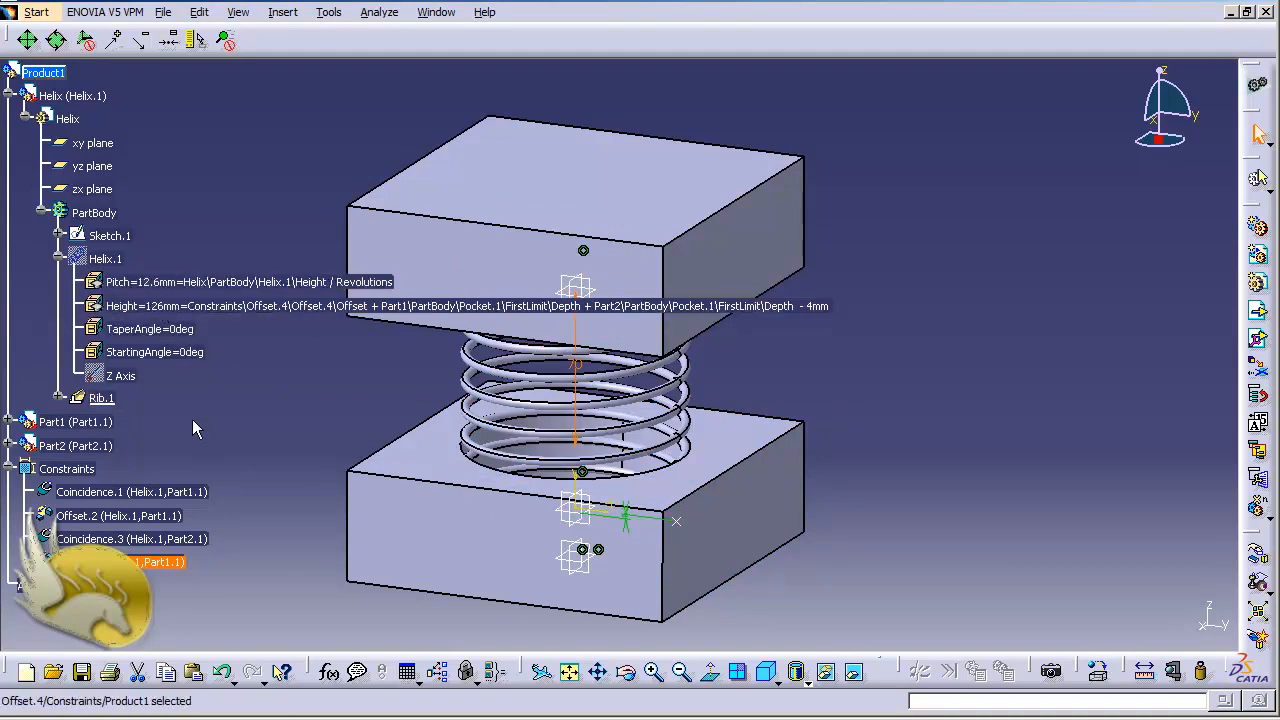
# Set the Offset.4 constraint to 100 mm and update the product so the spring follows the block spacing
pyautogui.doubleClick(148, 563)
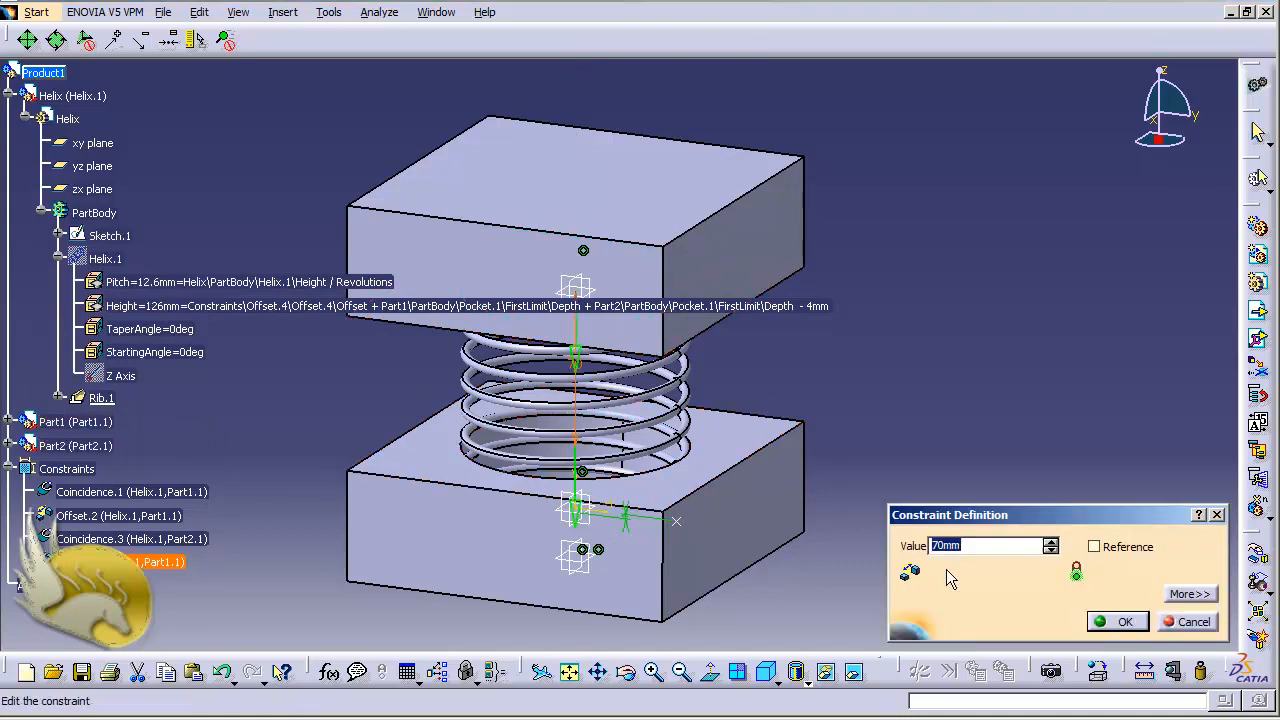
pyautogui.write('100')
pyautogui.click(1118, 621)
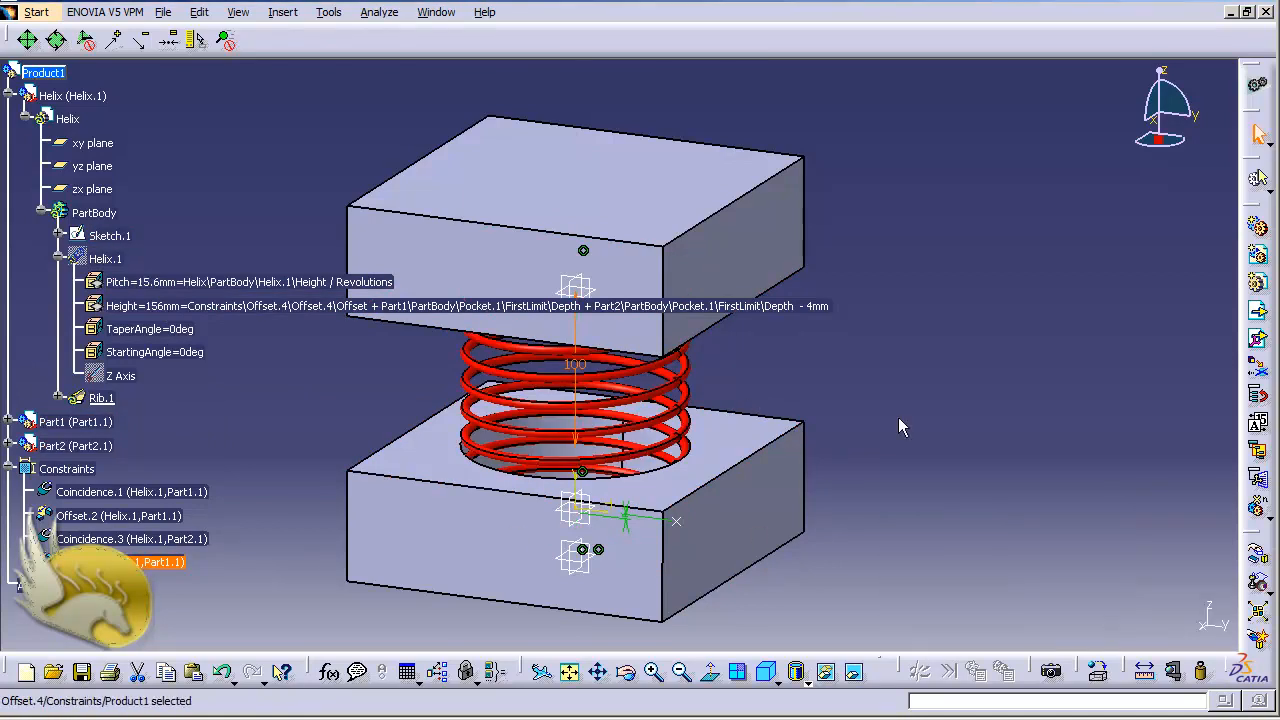
pyautogui.hotkey('ctrl', 'u')
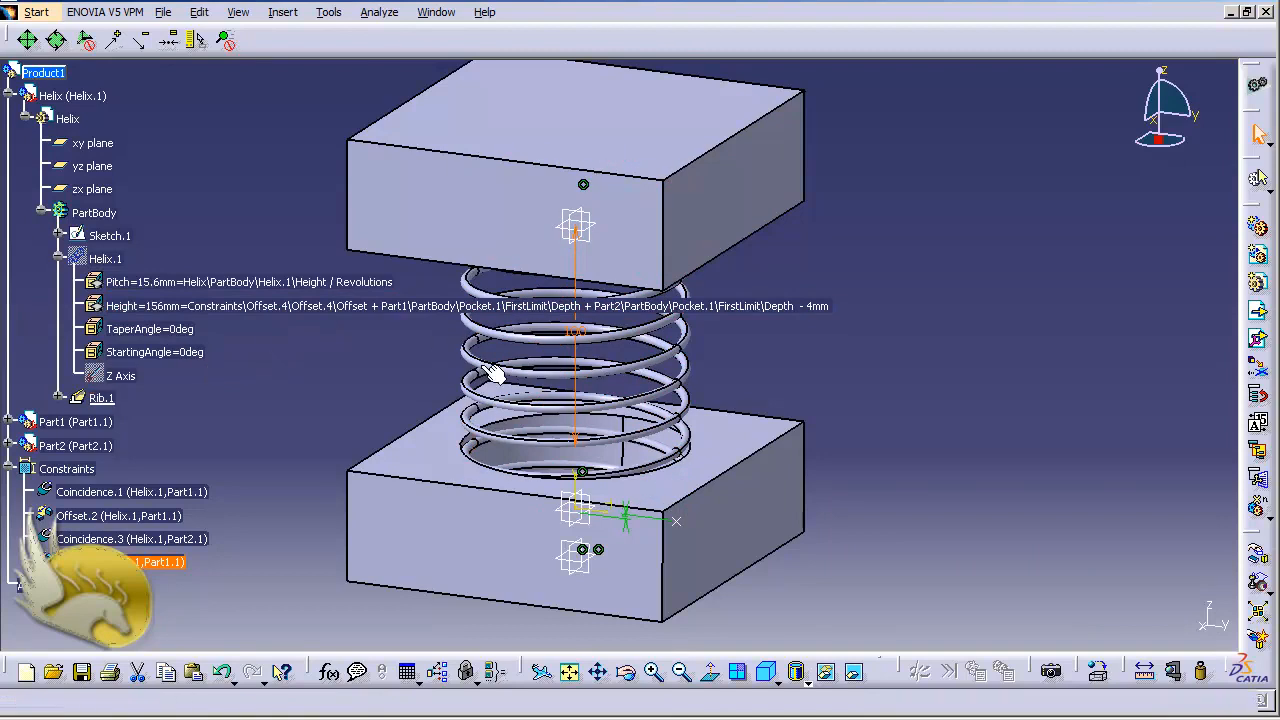
# Set the Offset.4 constraint to 200 mm, update the product and bring both blocks and the stretched spring into view
pyautogui.doubleClick(163, 568)
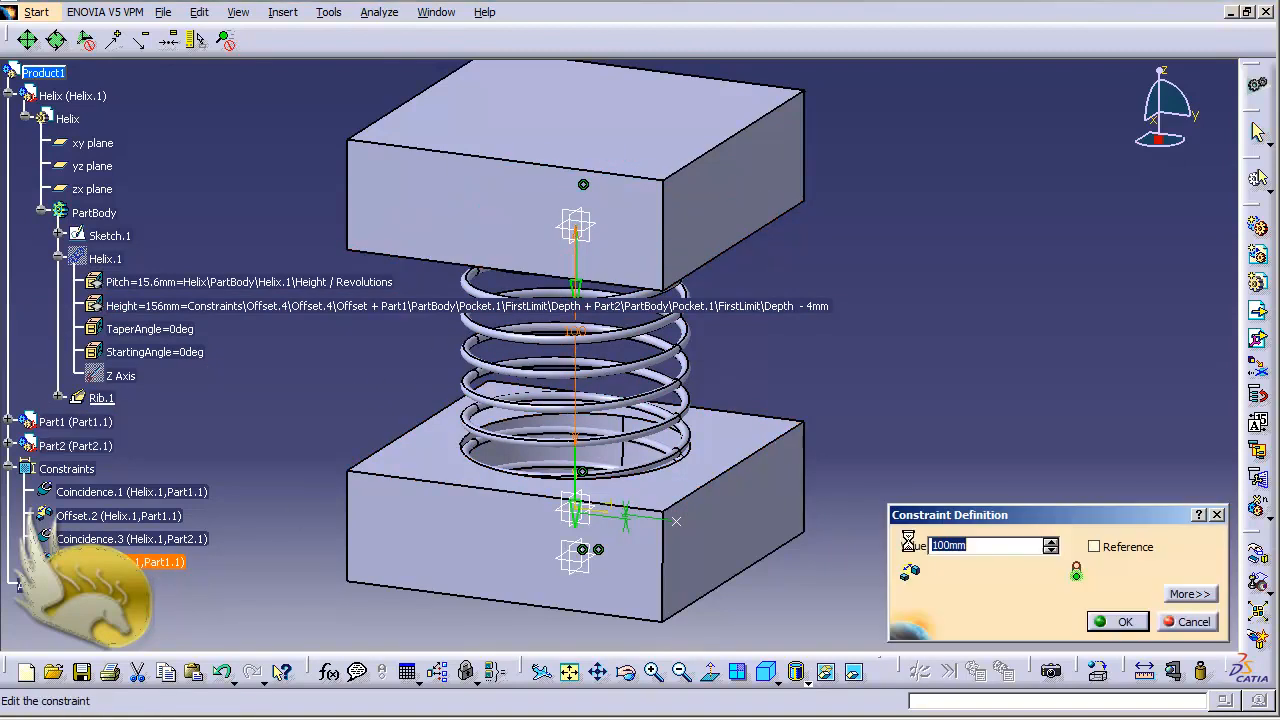
pyautogui.write('200')
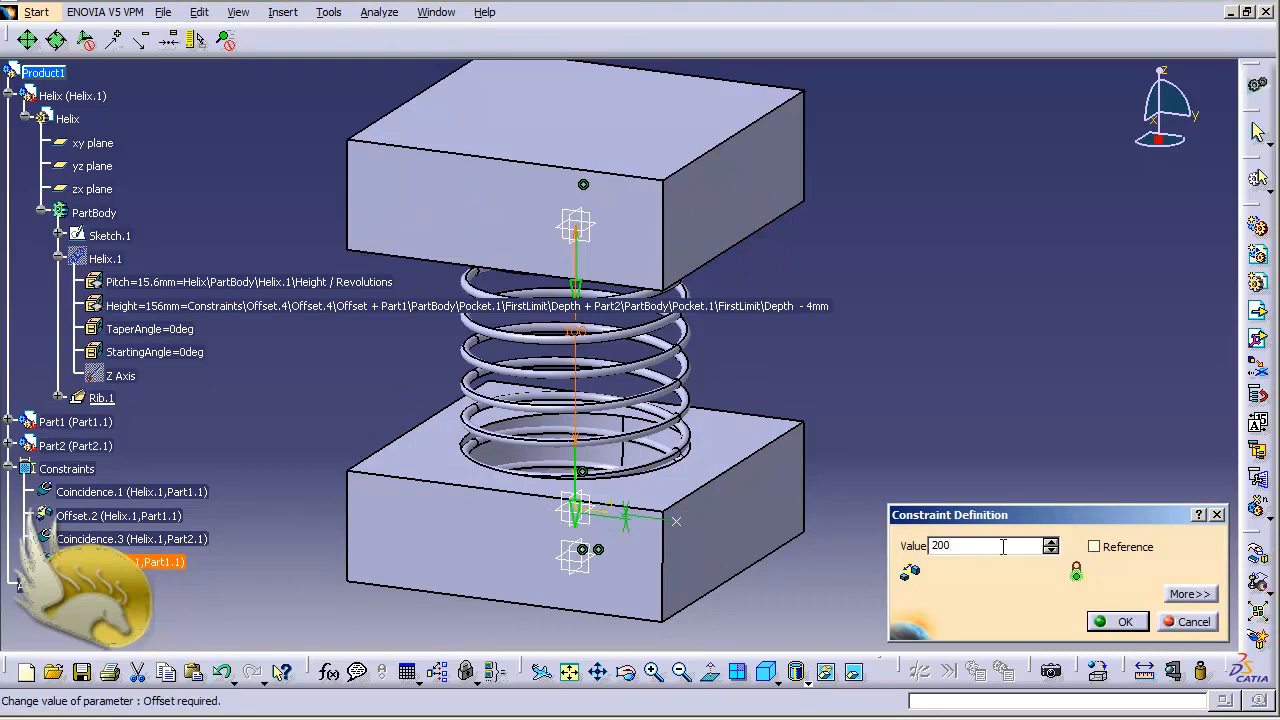
pyautogui.click(1118, 622)
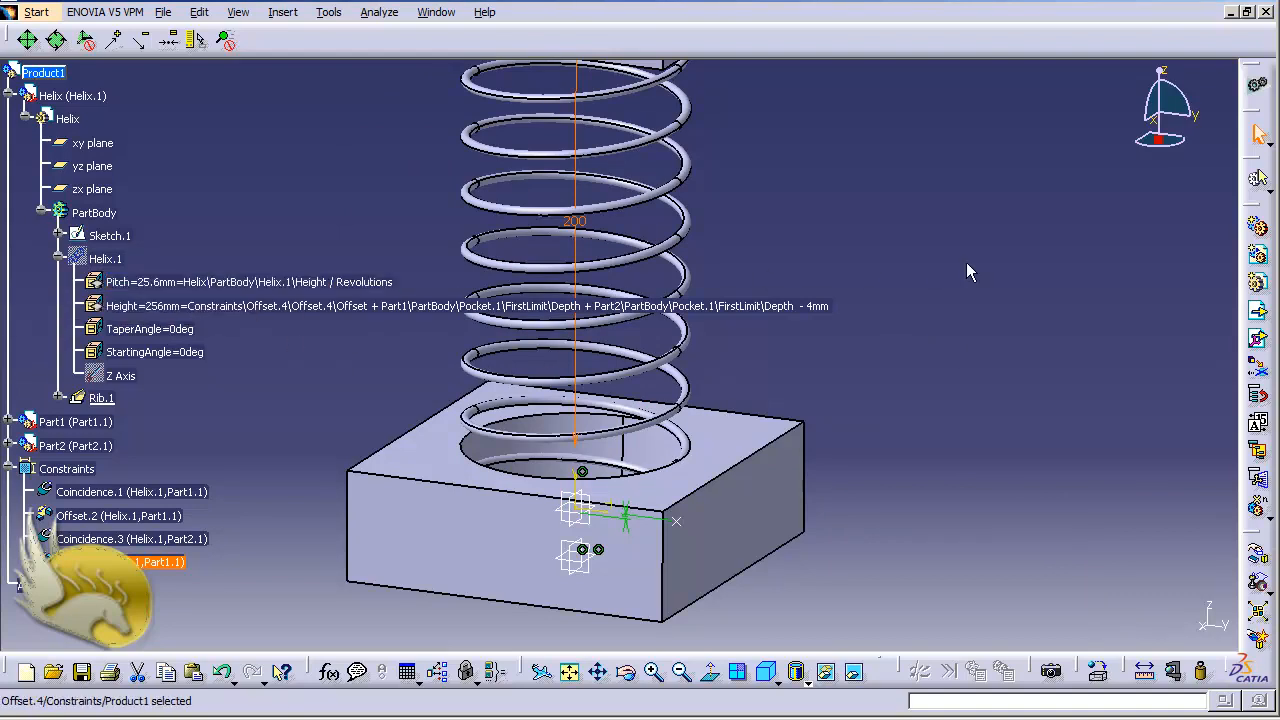
pyautogui.click(1000, 269)
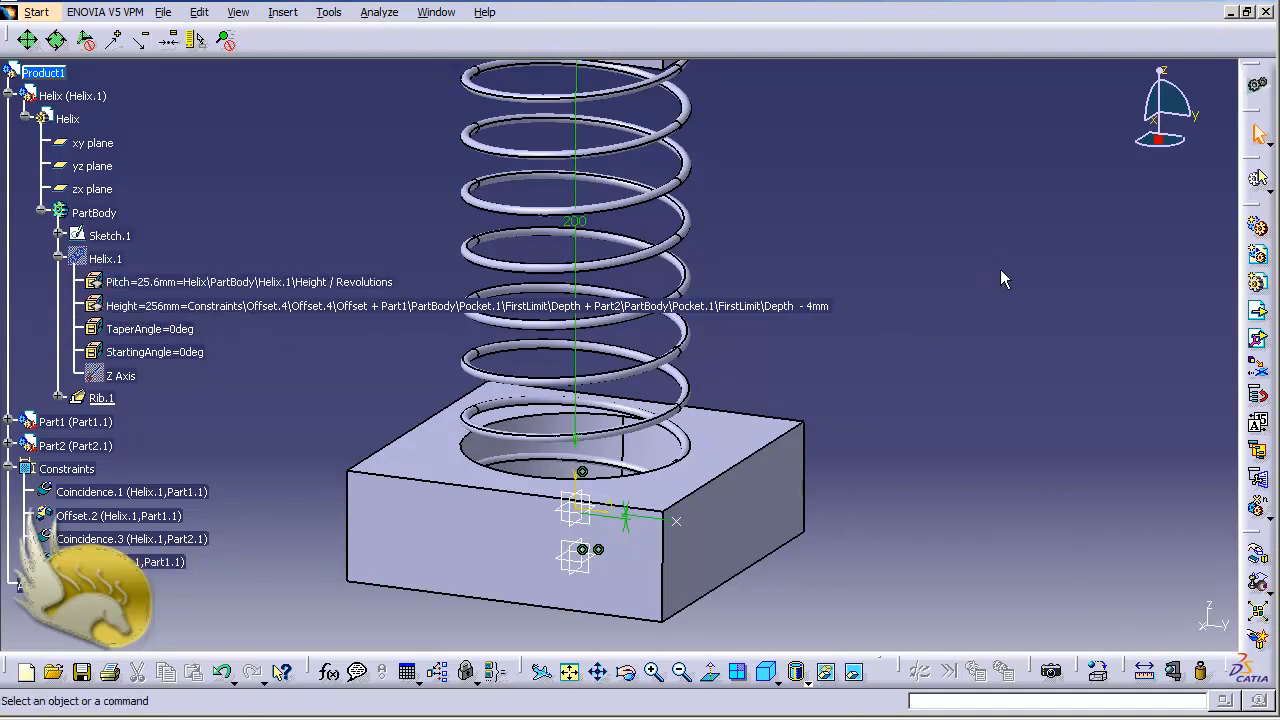
pyautogui.hotkey('ctrl', 'pagedown')
pyautogui.hotkey('ctrl', 'pagedown')
pyautogui.hotkey('ctrl', 'pagedown')
pyautogui.hotkey('ctrl', 'pagedown')
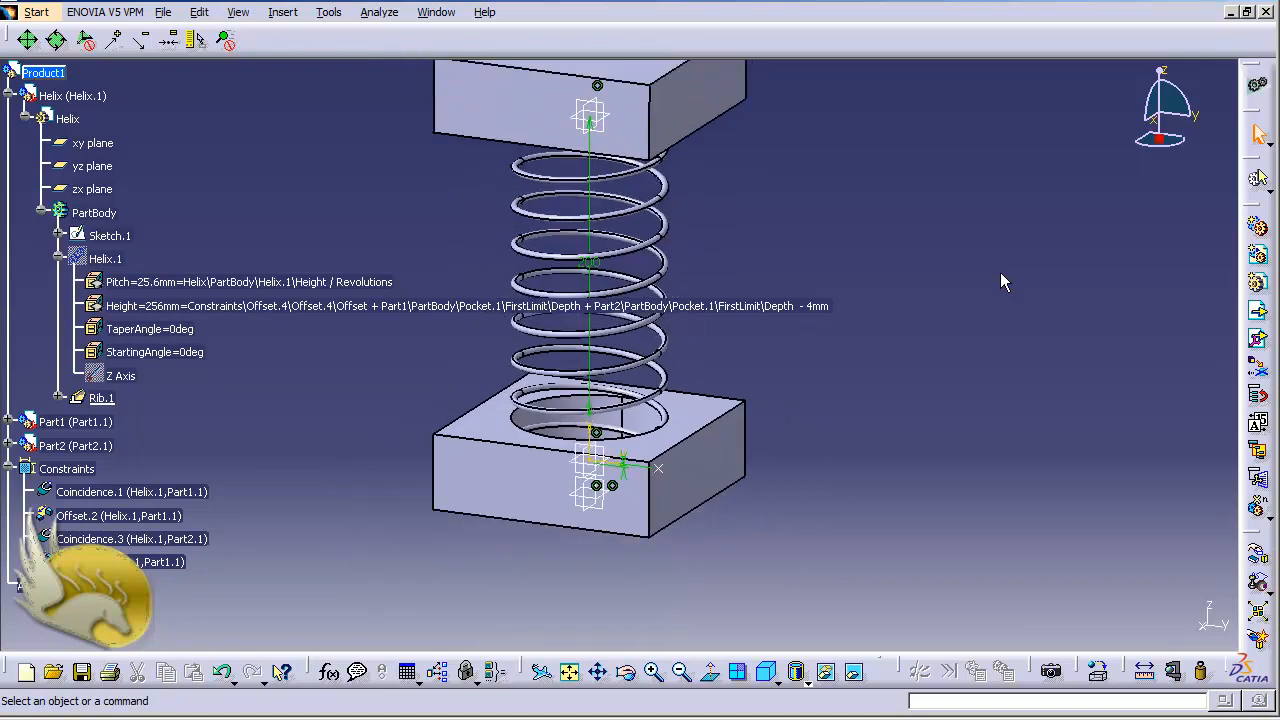
pyautogui.hotkey('ctrl', 'Down')
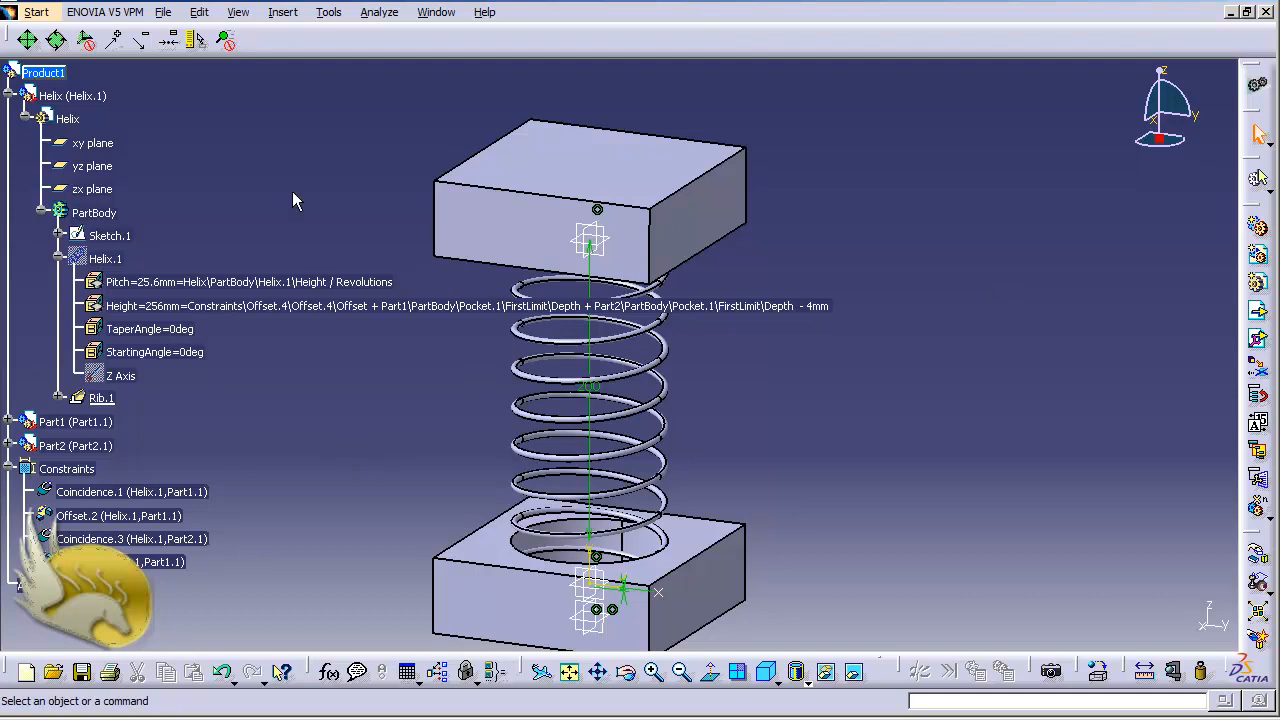
# Review the Part Infrastructure display options for parameters and relations in the specification tree, and accept the settings
pyautogui.click(329, 12)
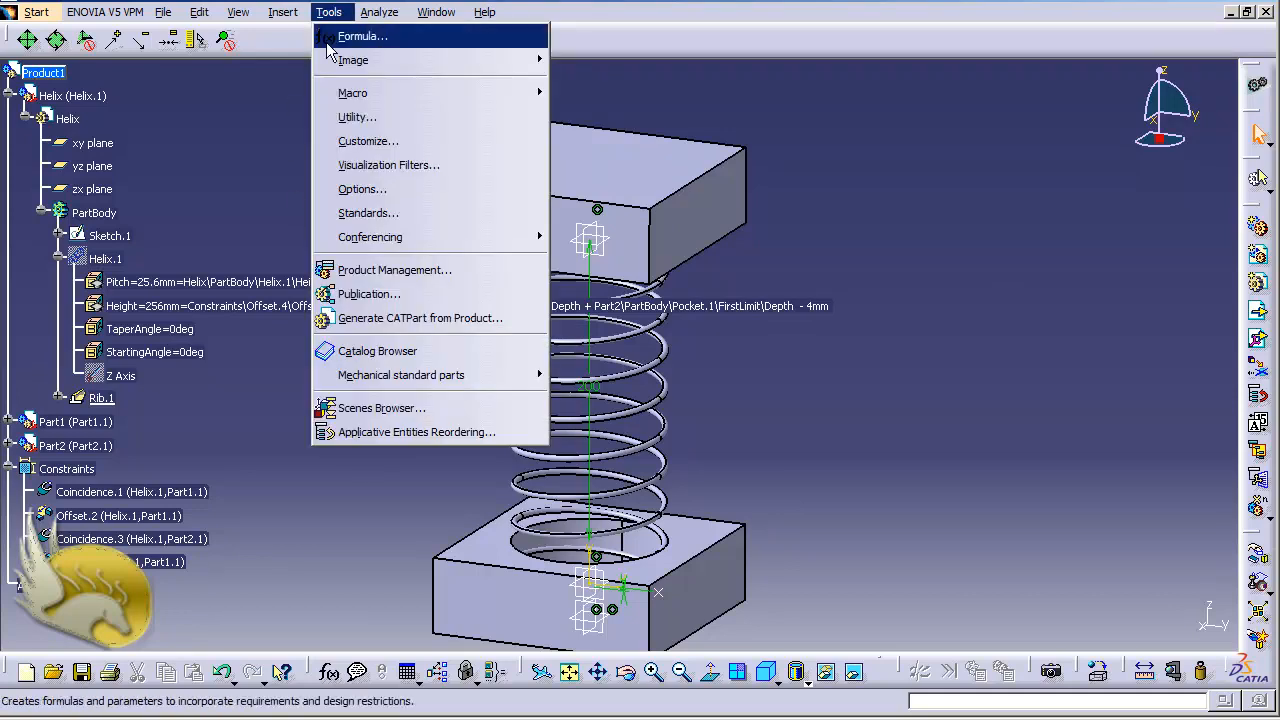
pyautogui.click(370, 189)
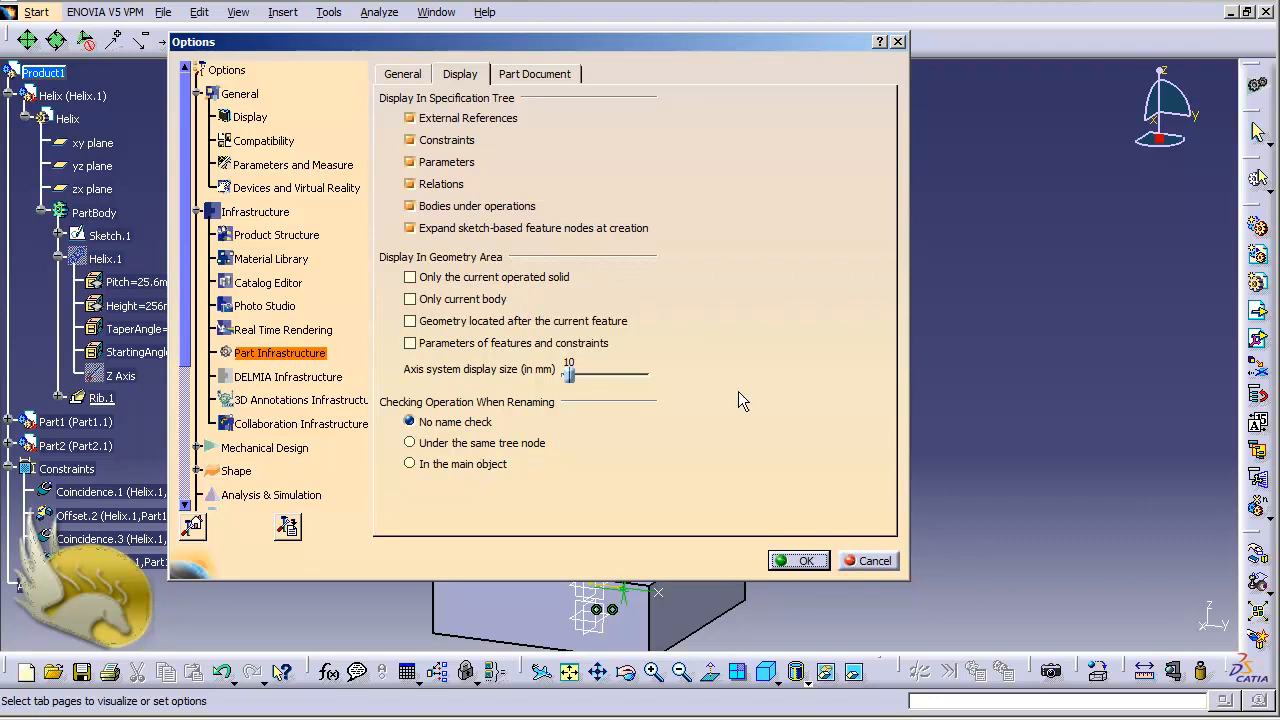
pyautogui.click(806, 560)
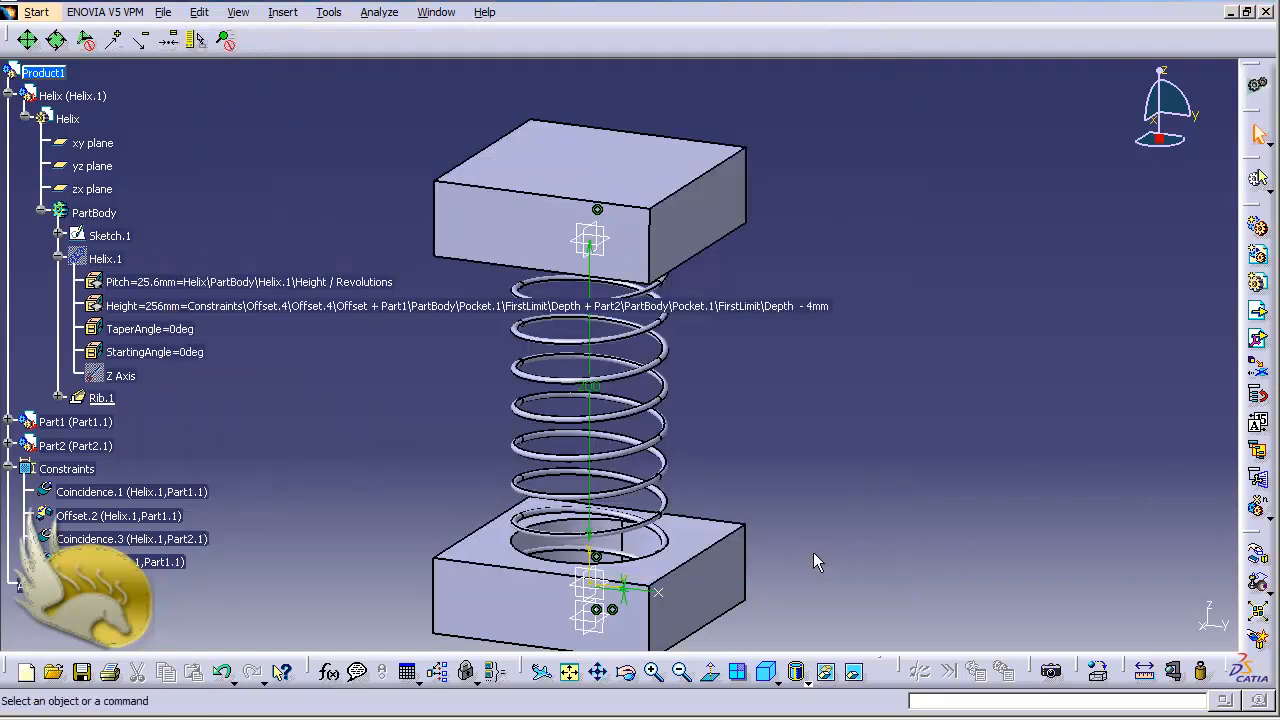